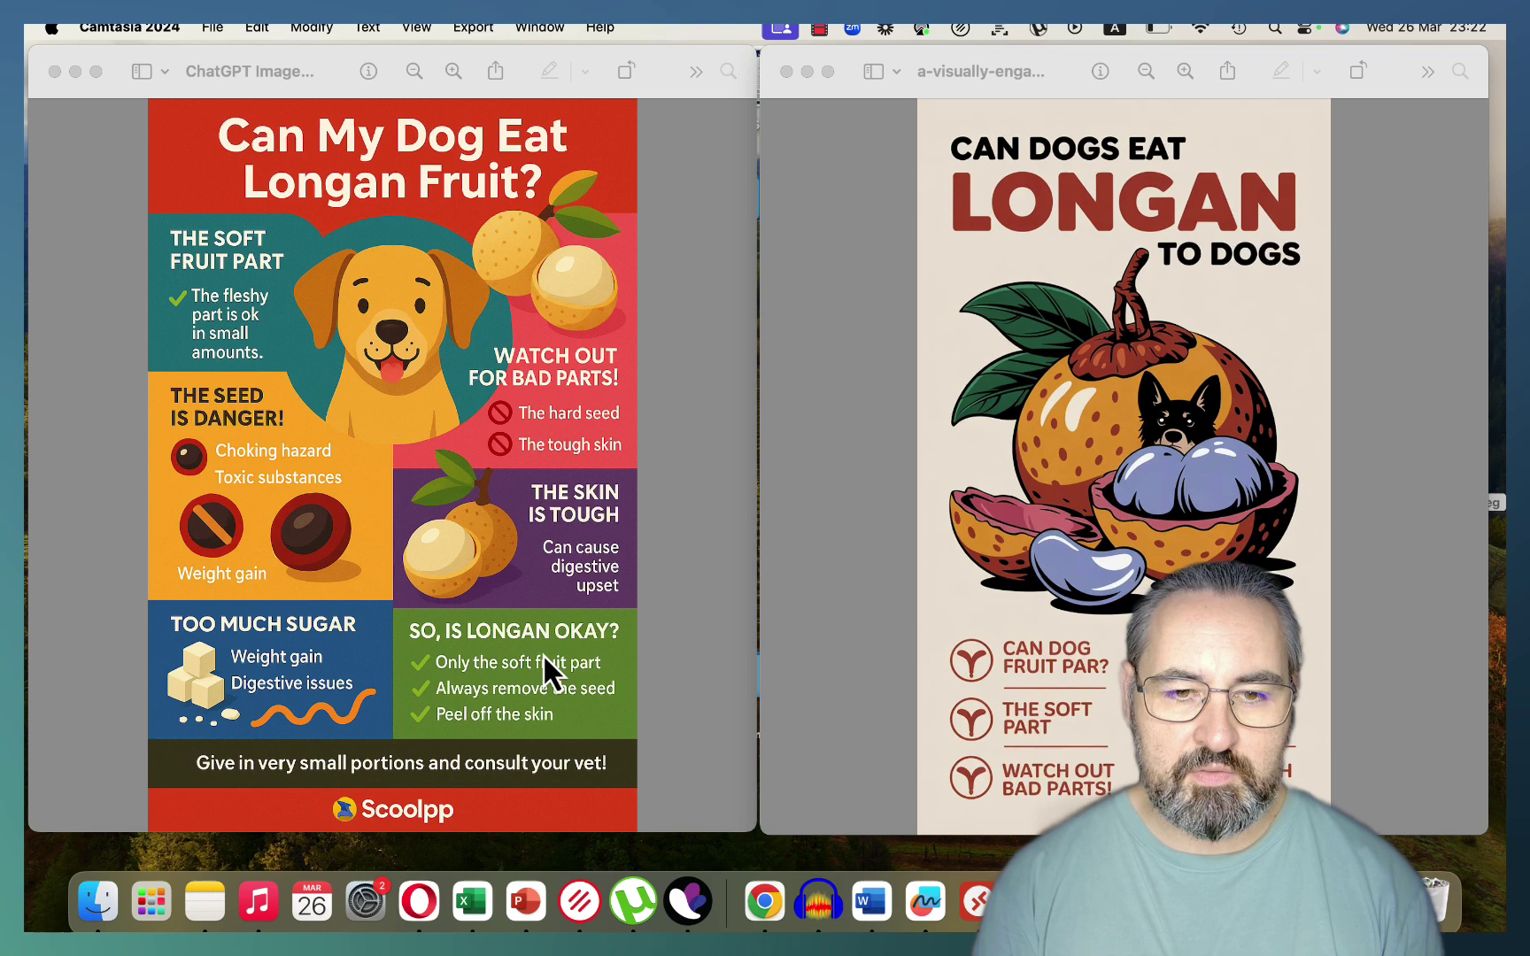
Step: Maximise the browser and start an image-creation prompt with the pasted infographic template
key(super+Tab)
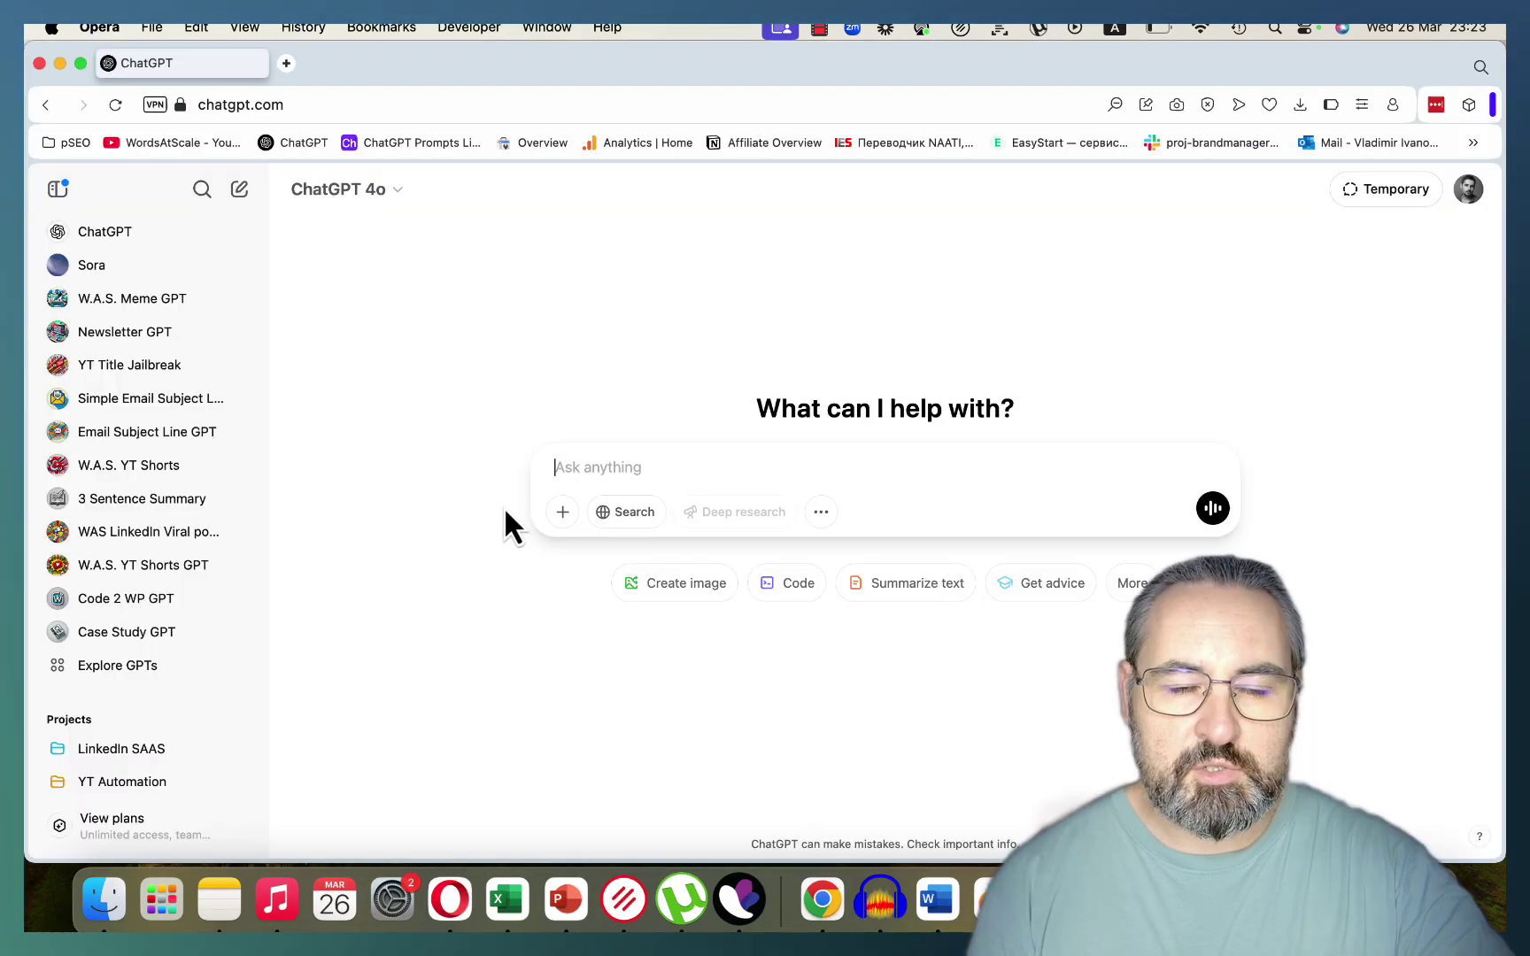
click(74, 62)
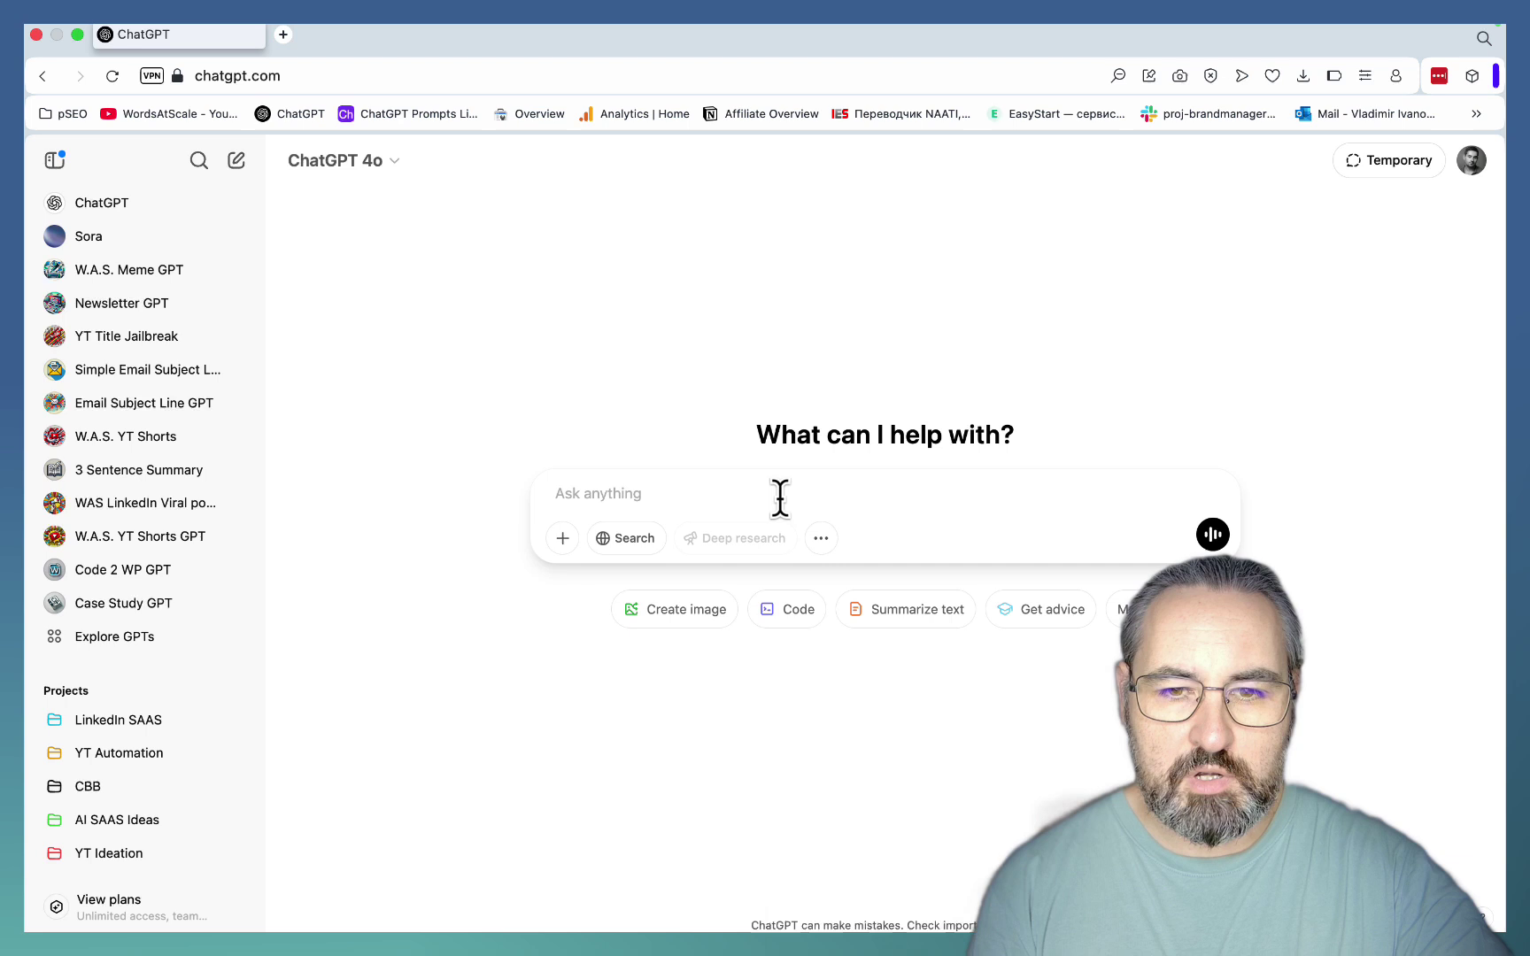
click(822, 539)
click(852, 601)
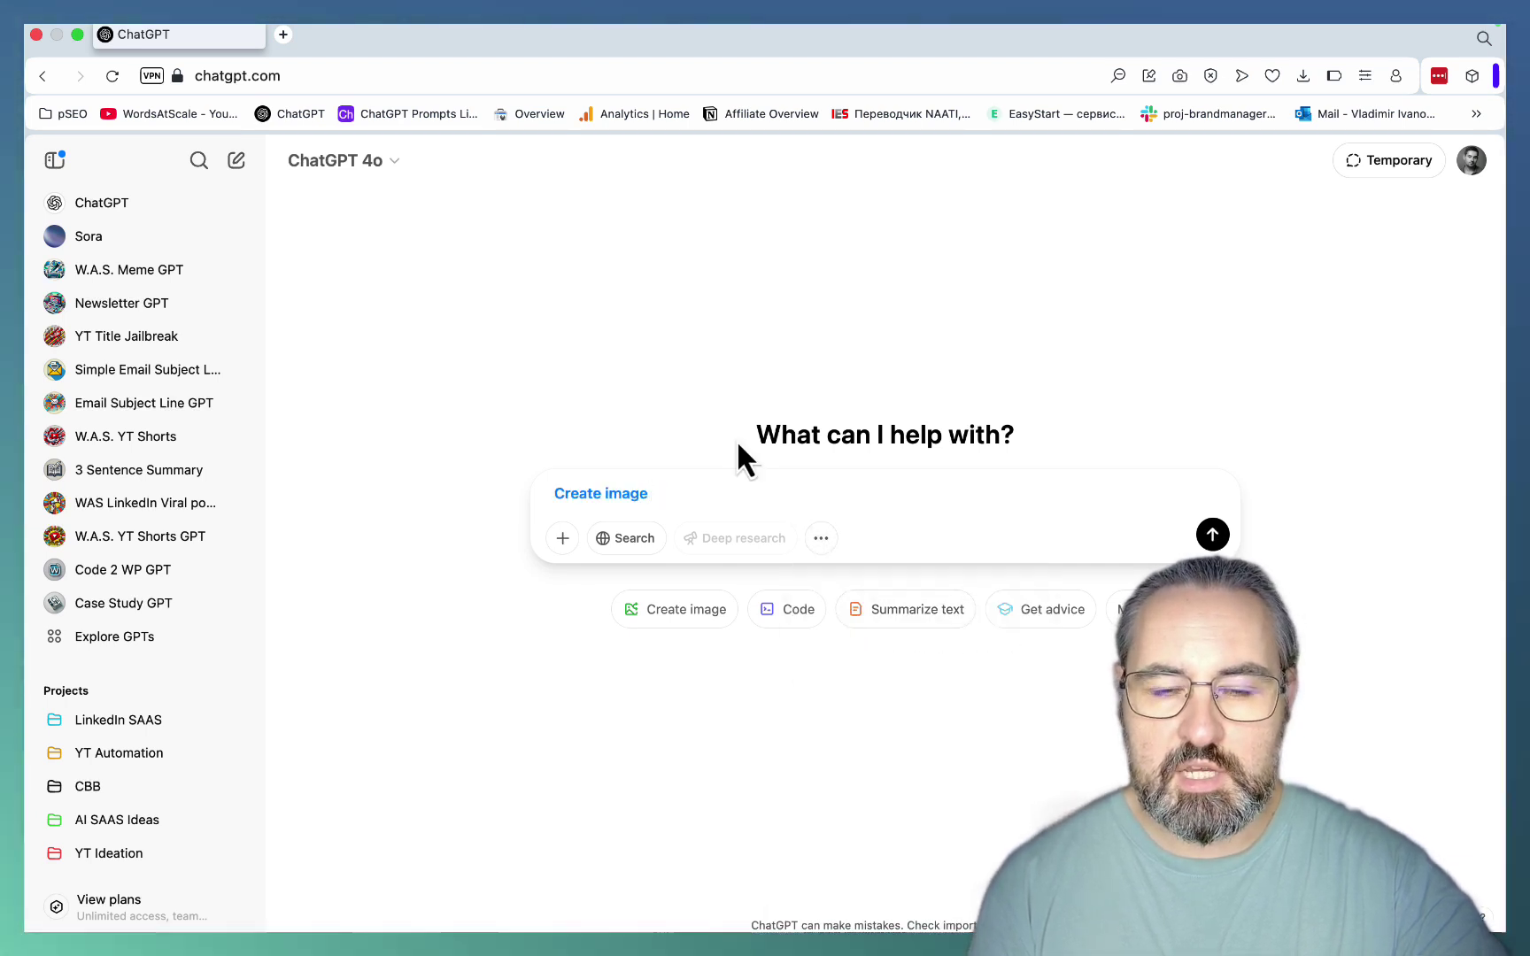
text(Create a visually engaging infographic using the following template. Organize the content with bullet points, headers, and concise language. Design a striking central graphic that grabs attention, incorporating high- quality icons. Use a diverse and vibrant color palette to ensure the graphic stands out as a scroll stopper on feeds. Structure the information logically with clear subsections, leaving plenty of room for text overlays. Place key points, subheadings, and relevant data around the central graphic. Use as little text as possible, only the a few key numbers with very little supporting text.)
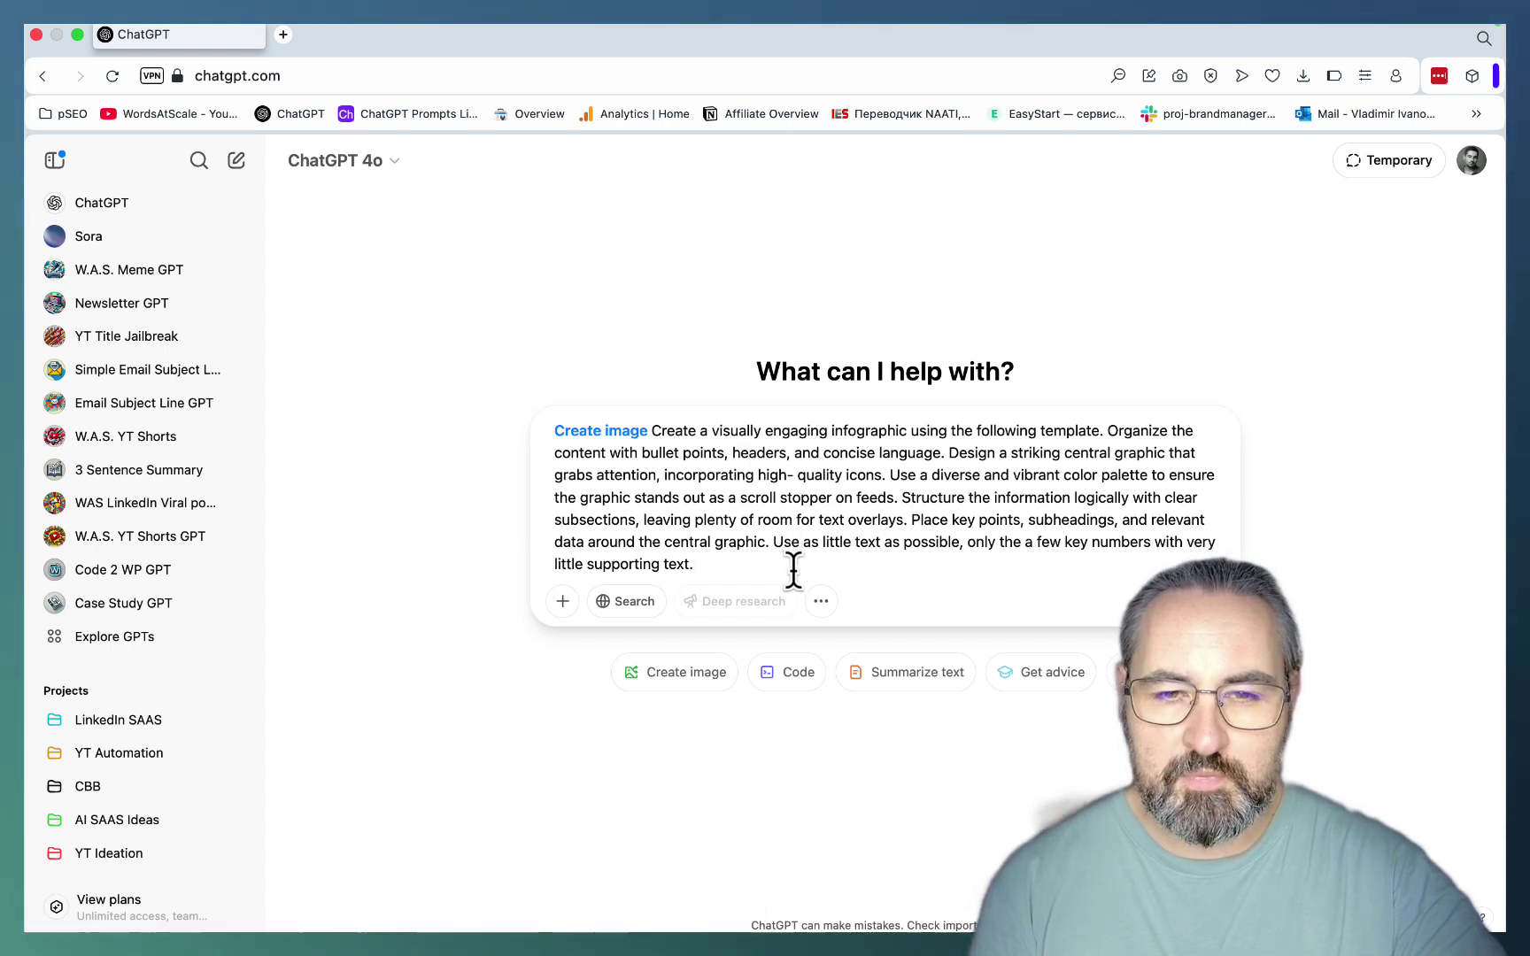
key(shift+Return)
key(shift+Return)
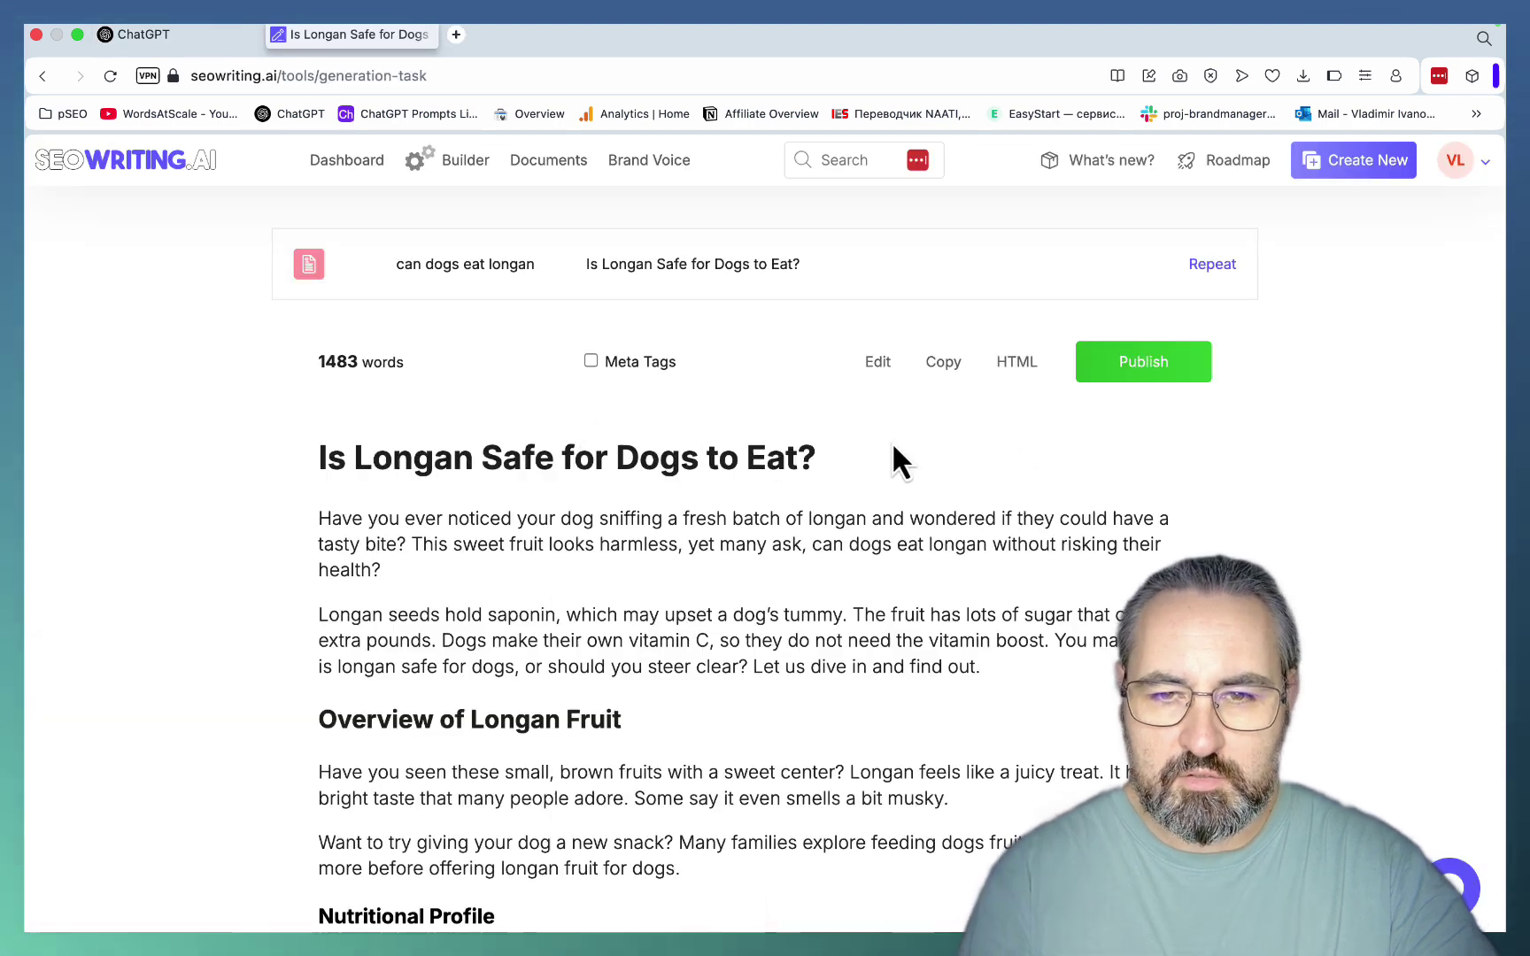
Step: Add the copied longan-for-dogs article below the template and send the request
click(946, 368)
click(215, 28)
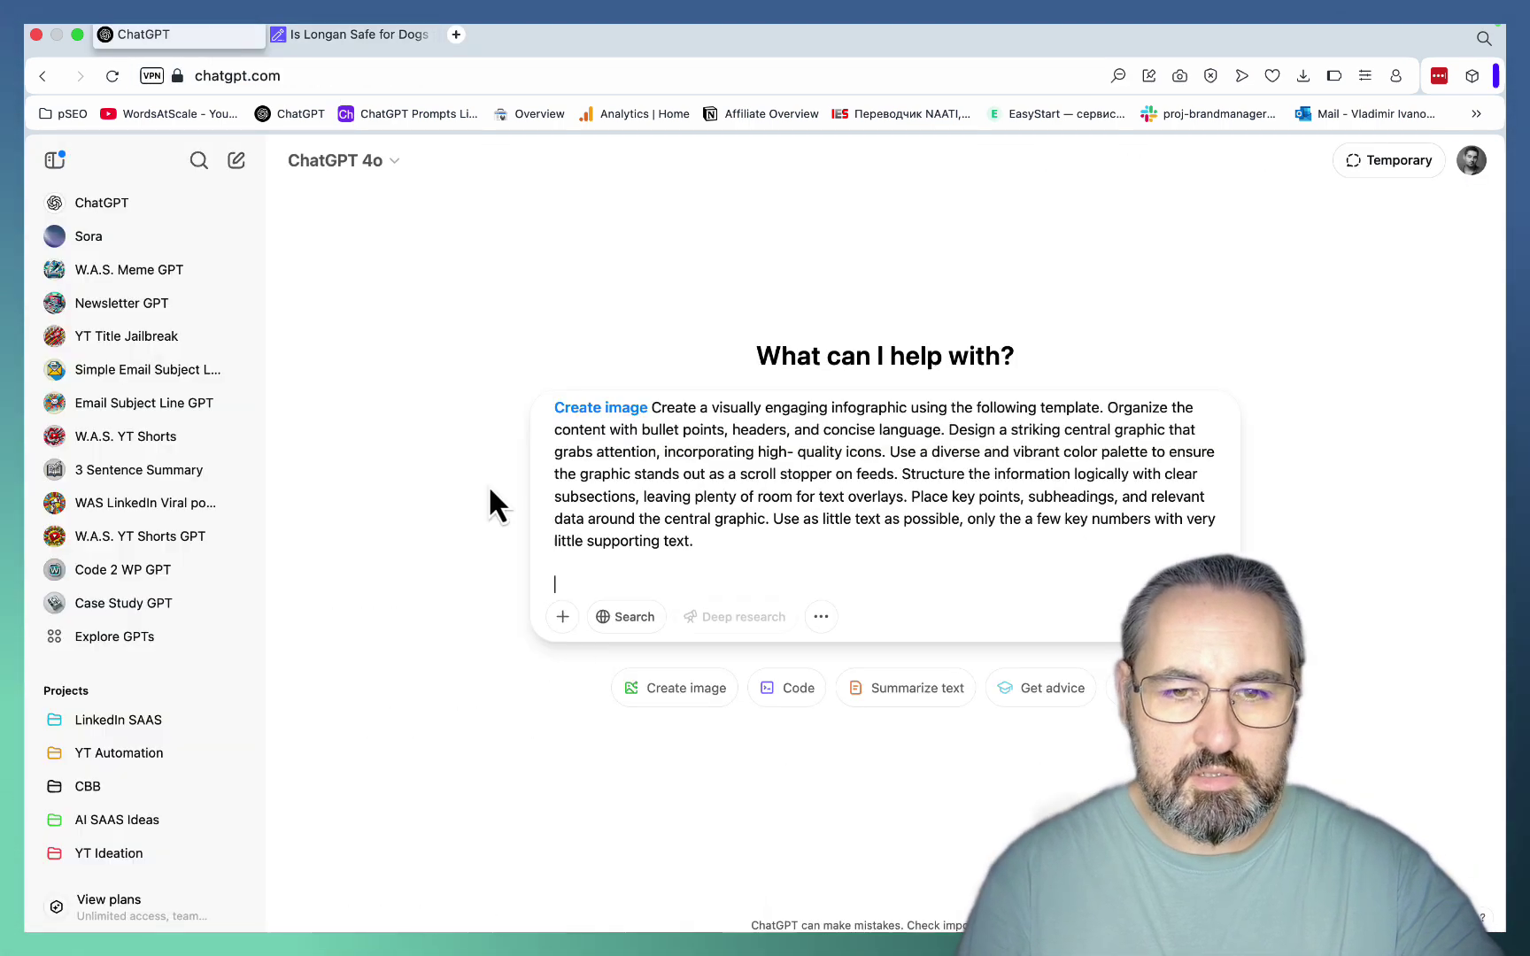
key(super+v)
key(Return)
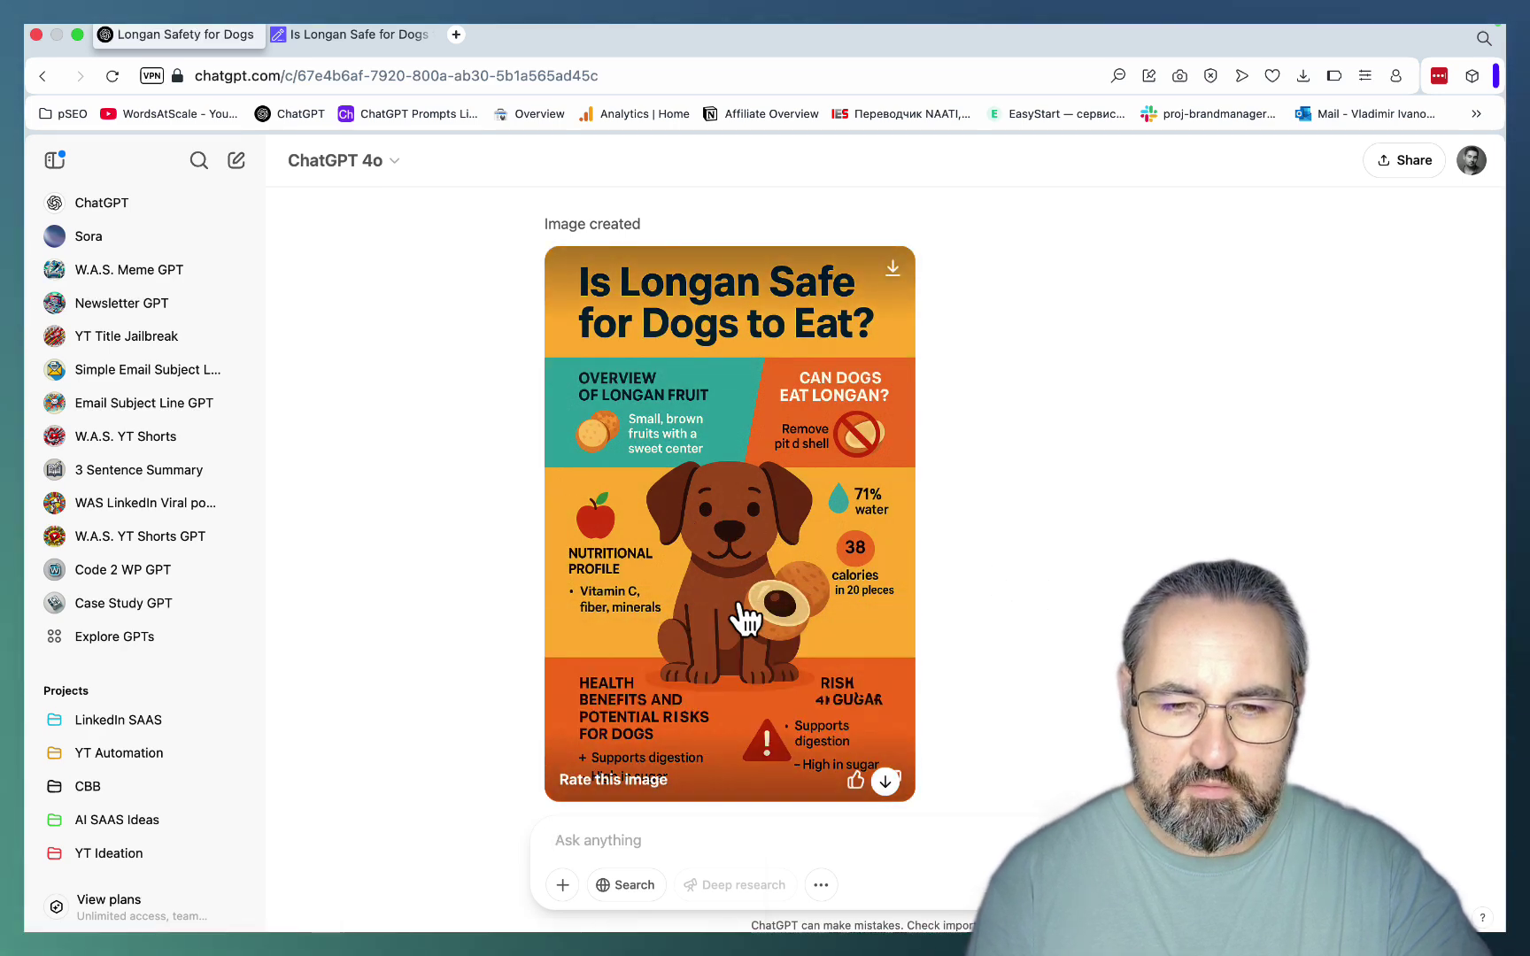
Step: View the longan infographic full size, then paste the SKOOL IS LIVE offer text into a message
click(862, 538)
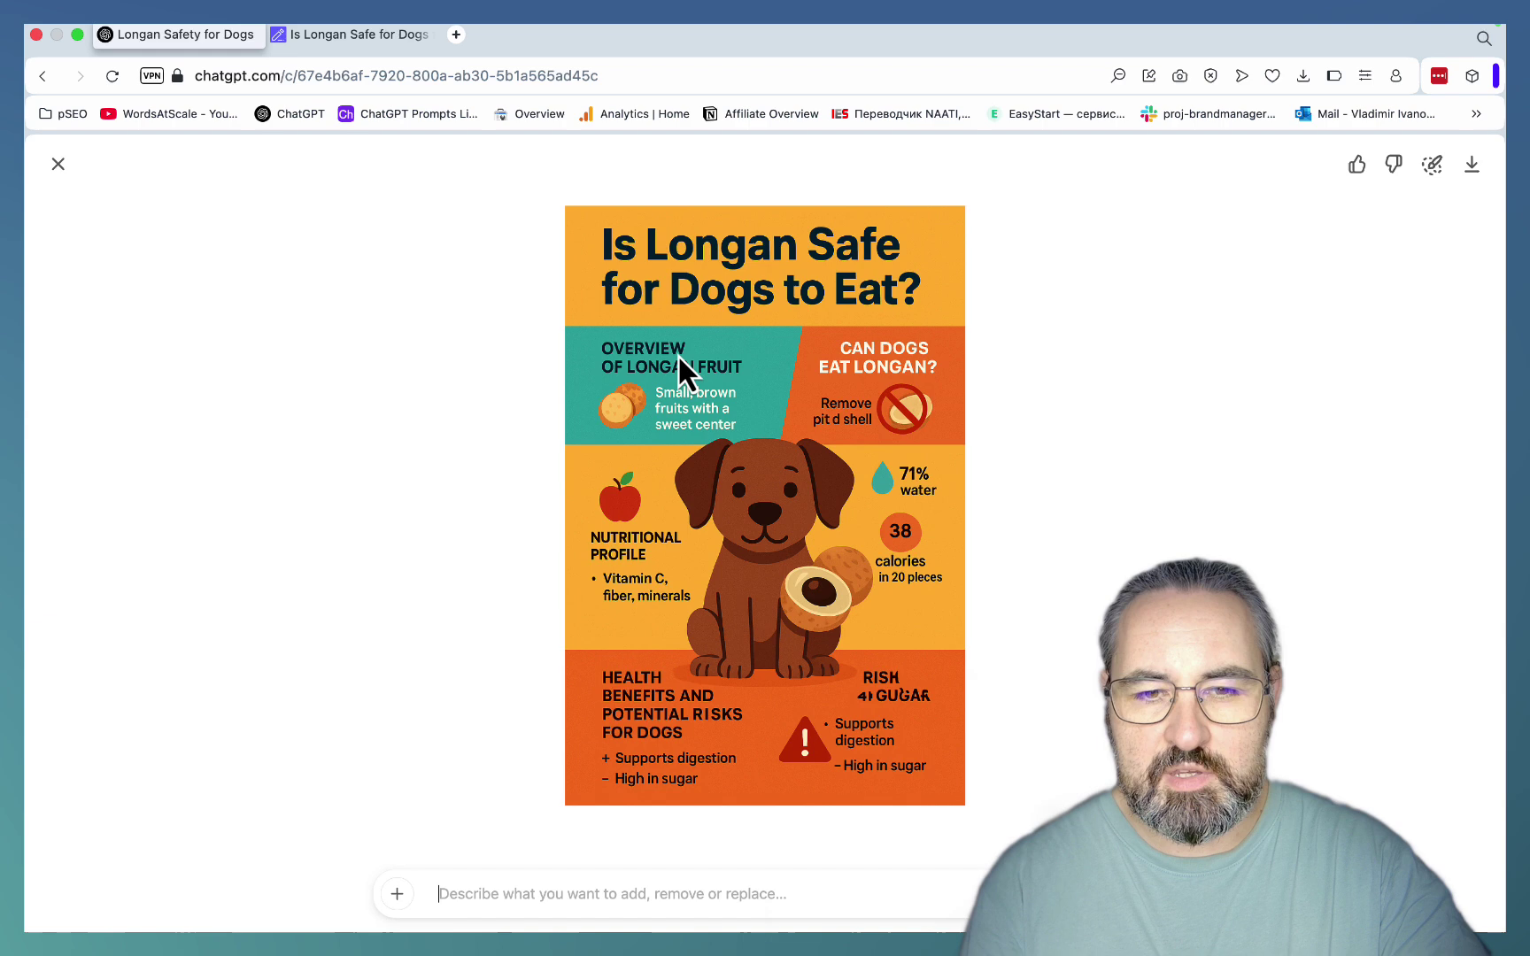
key(Escape)
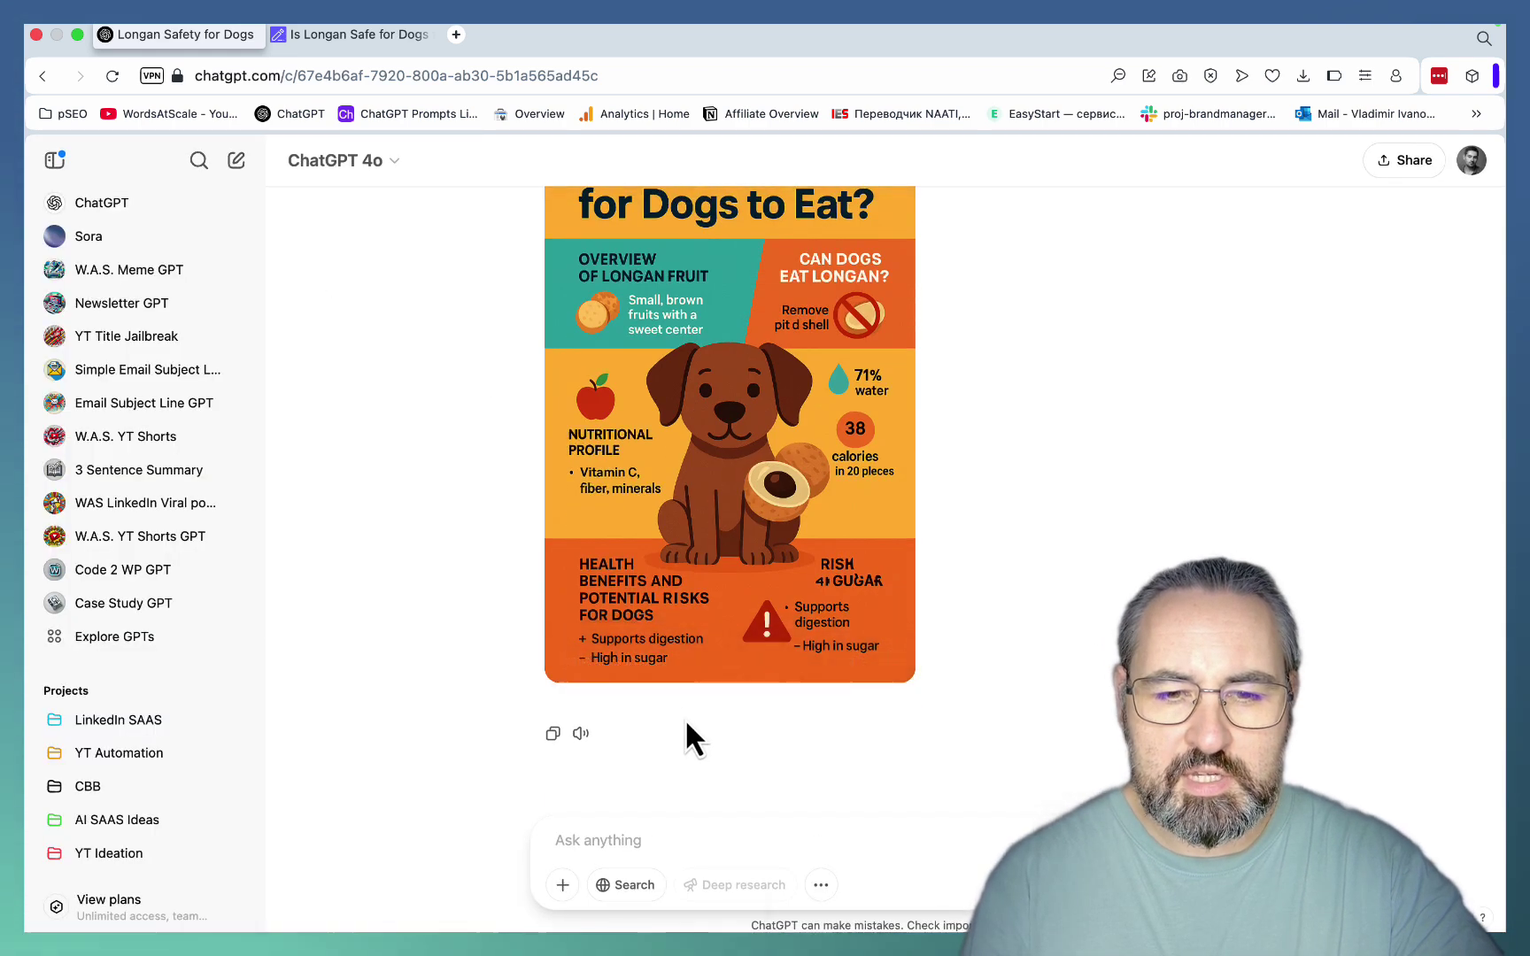
key(super+v)
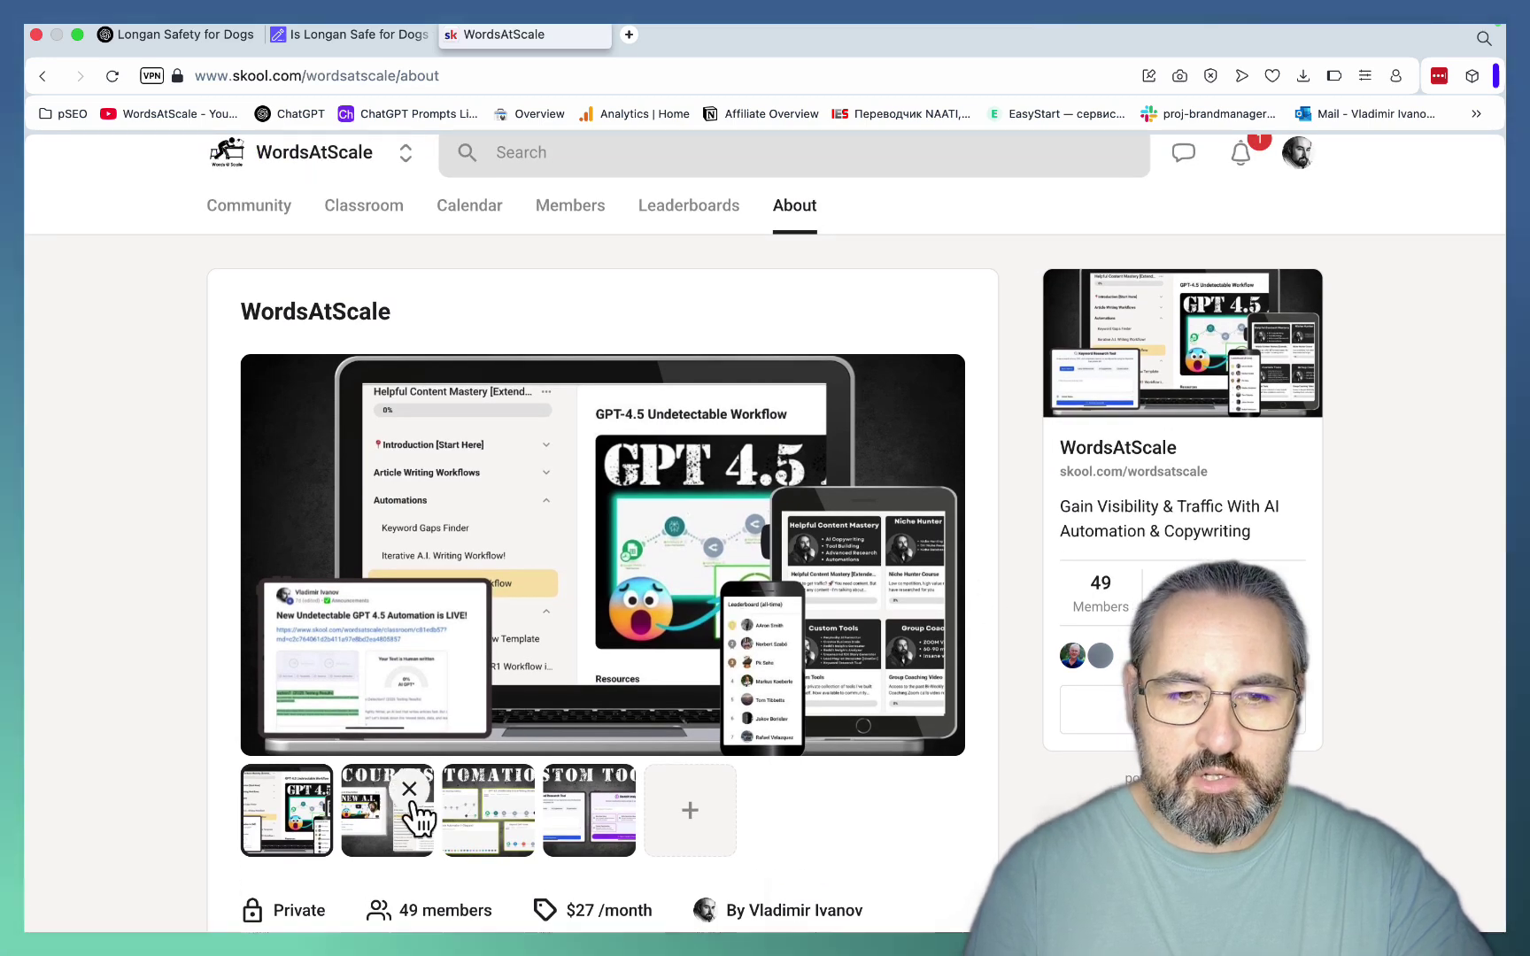
Step: Browse the WordsAtScale gallery images up to Custom Tools, then return to the Longan Safety for Dogs chat
click(409, 789)
click(538, 807)
click(620, 834)
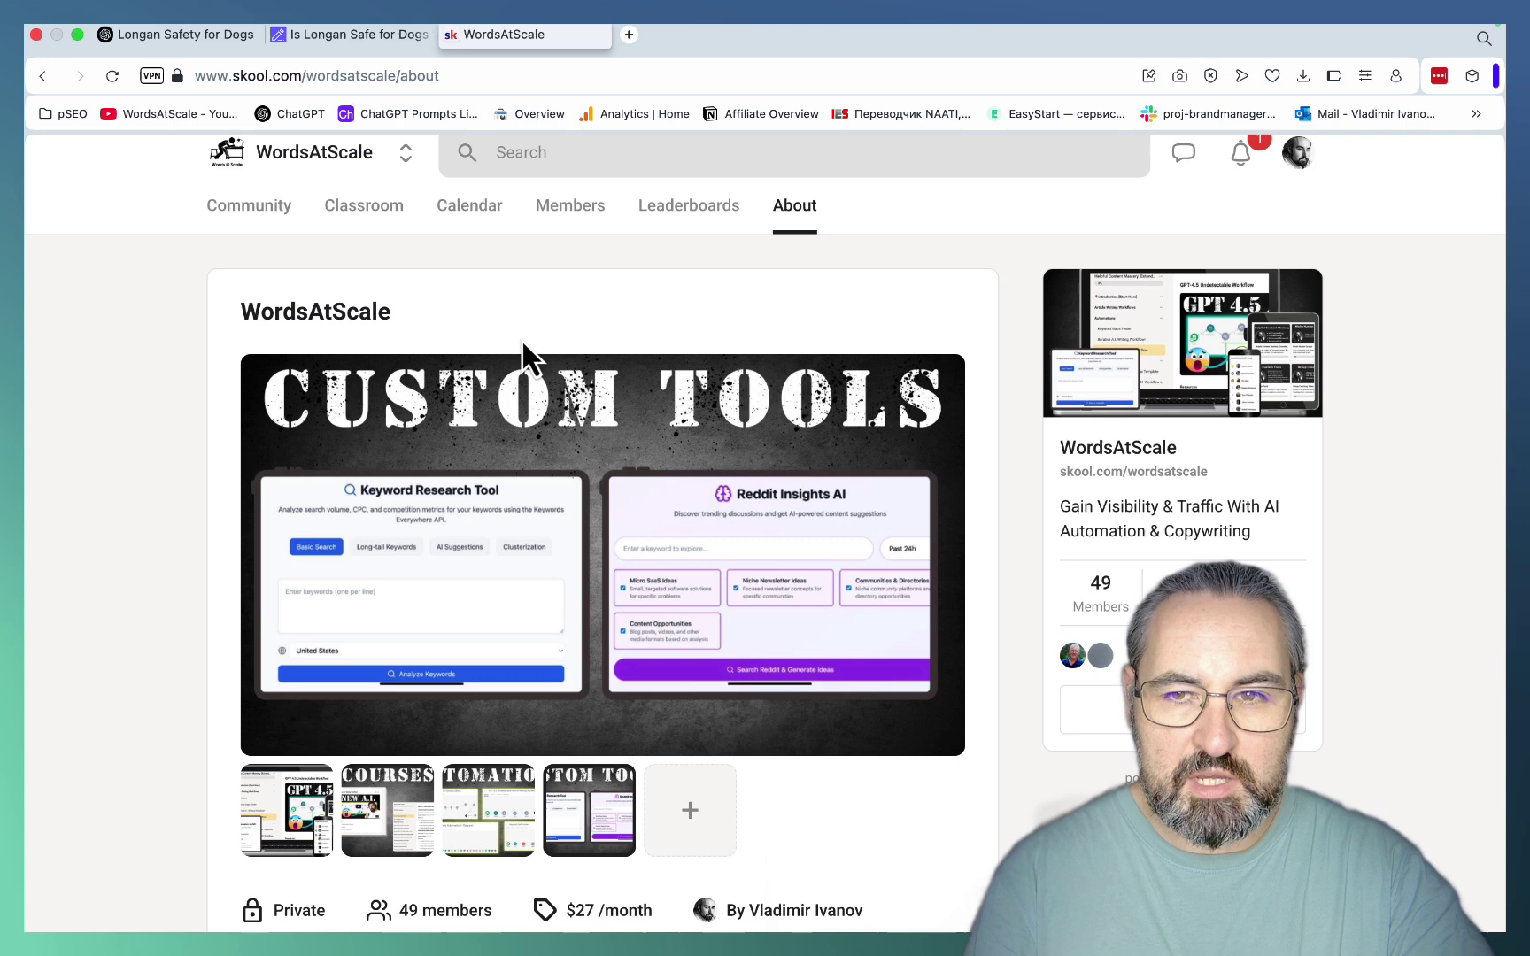
click(225, 34)
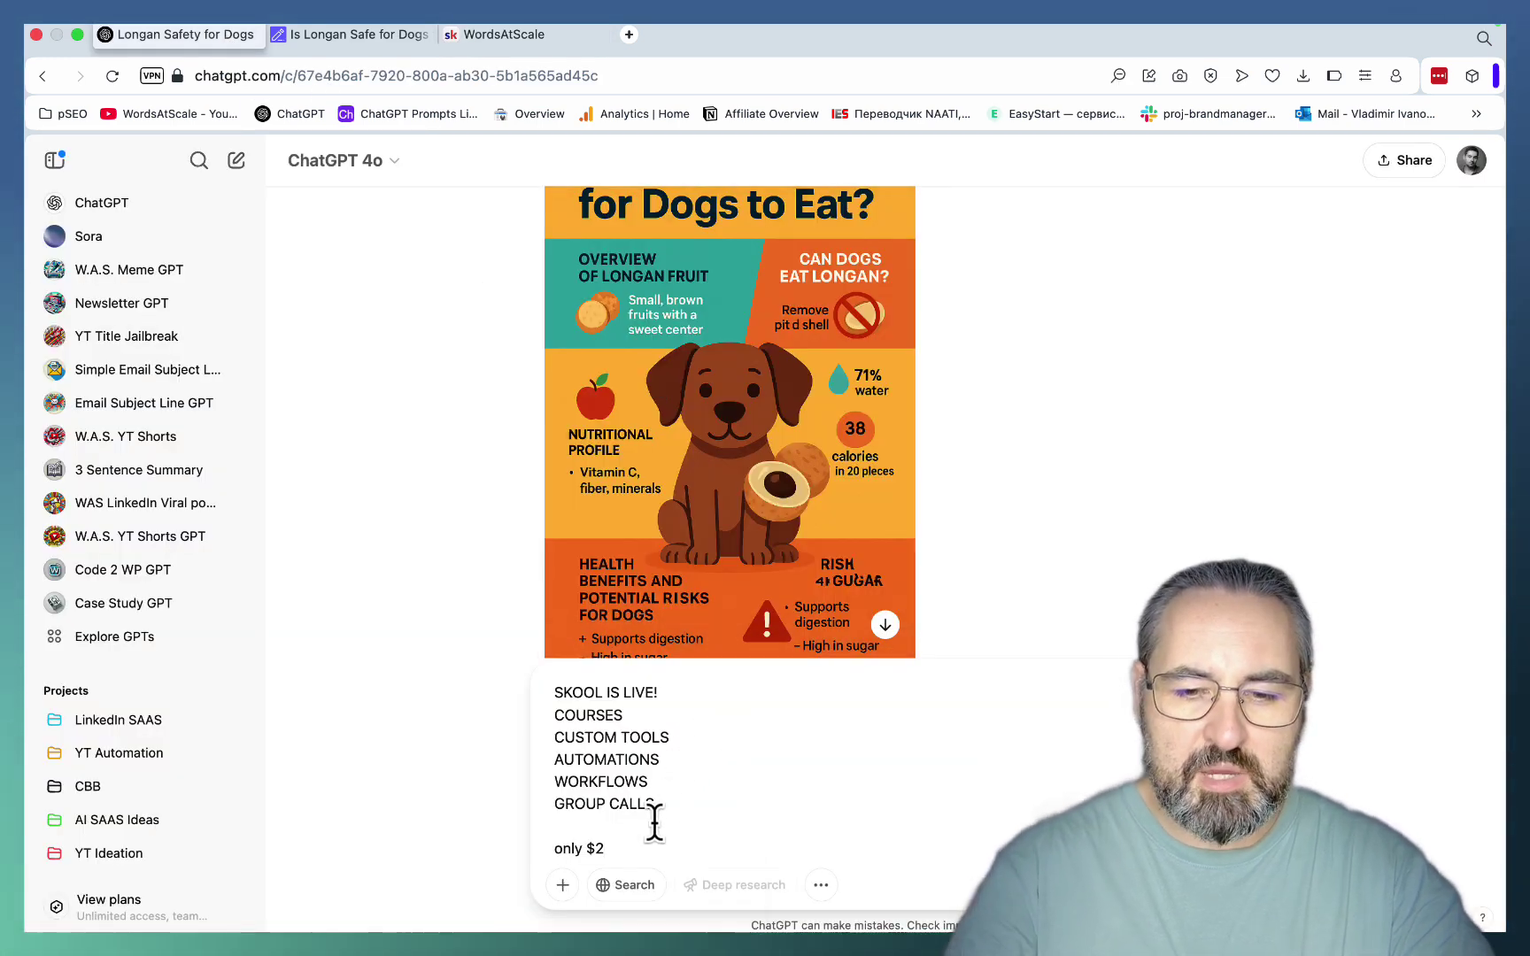
Step: Complete the price as only $27 and send the square SKOOL IS LIVE ad request
text(7)
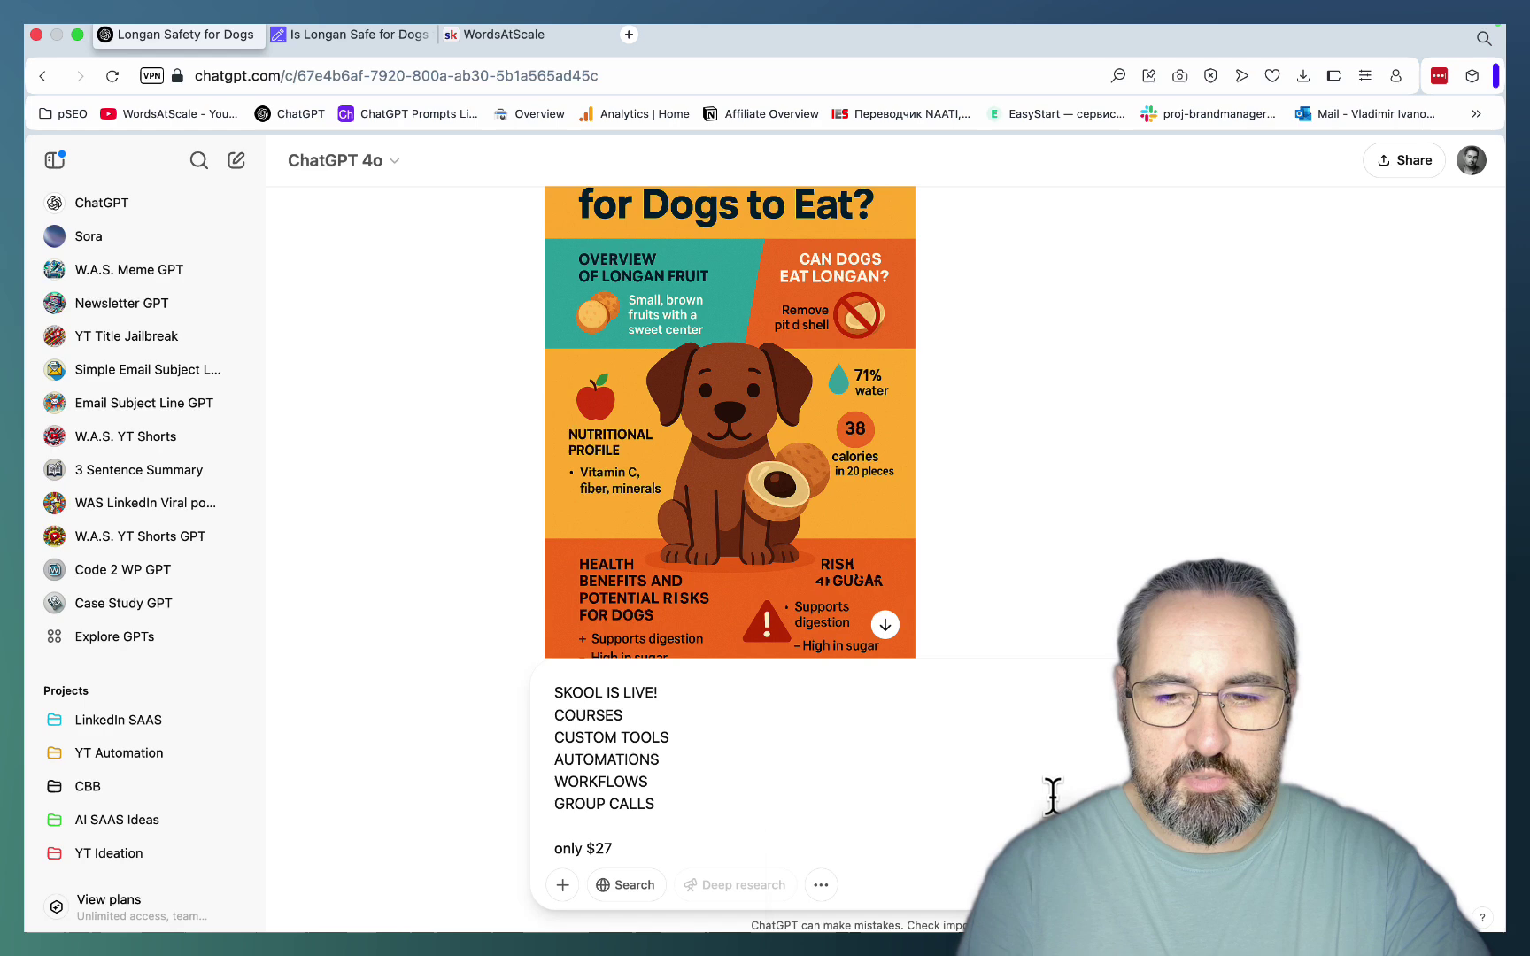
key(Return)
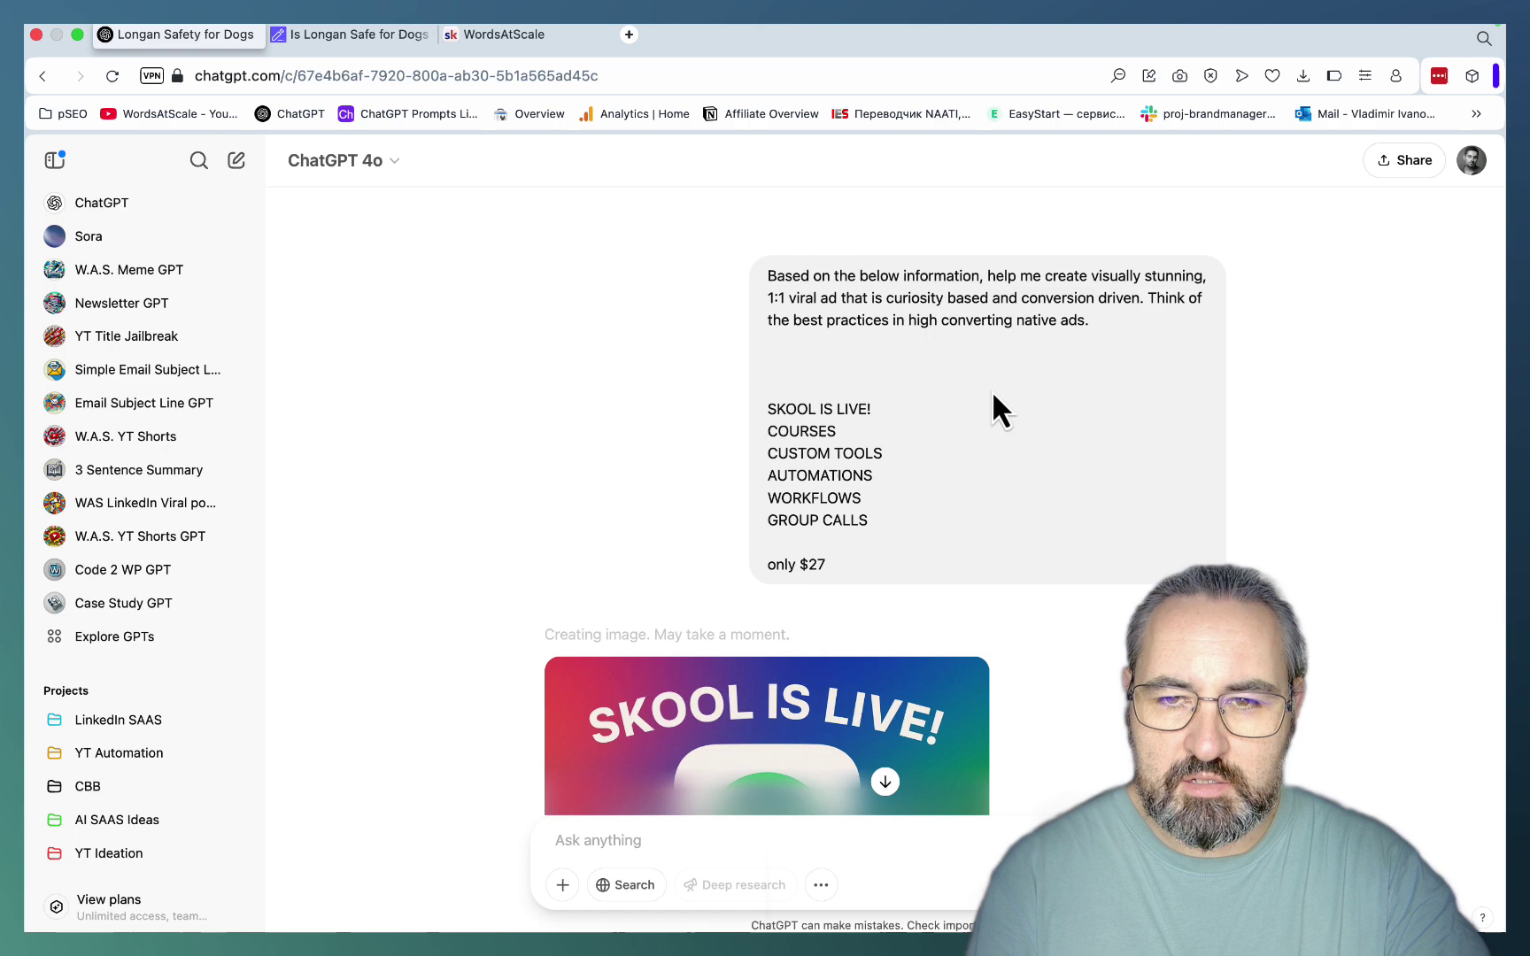
scroll(992, 394, down, 3)
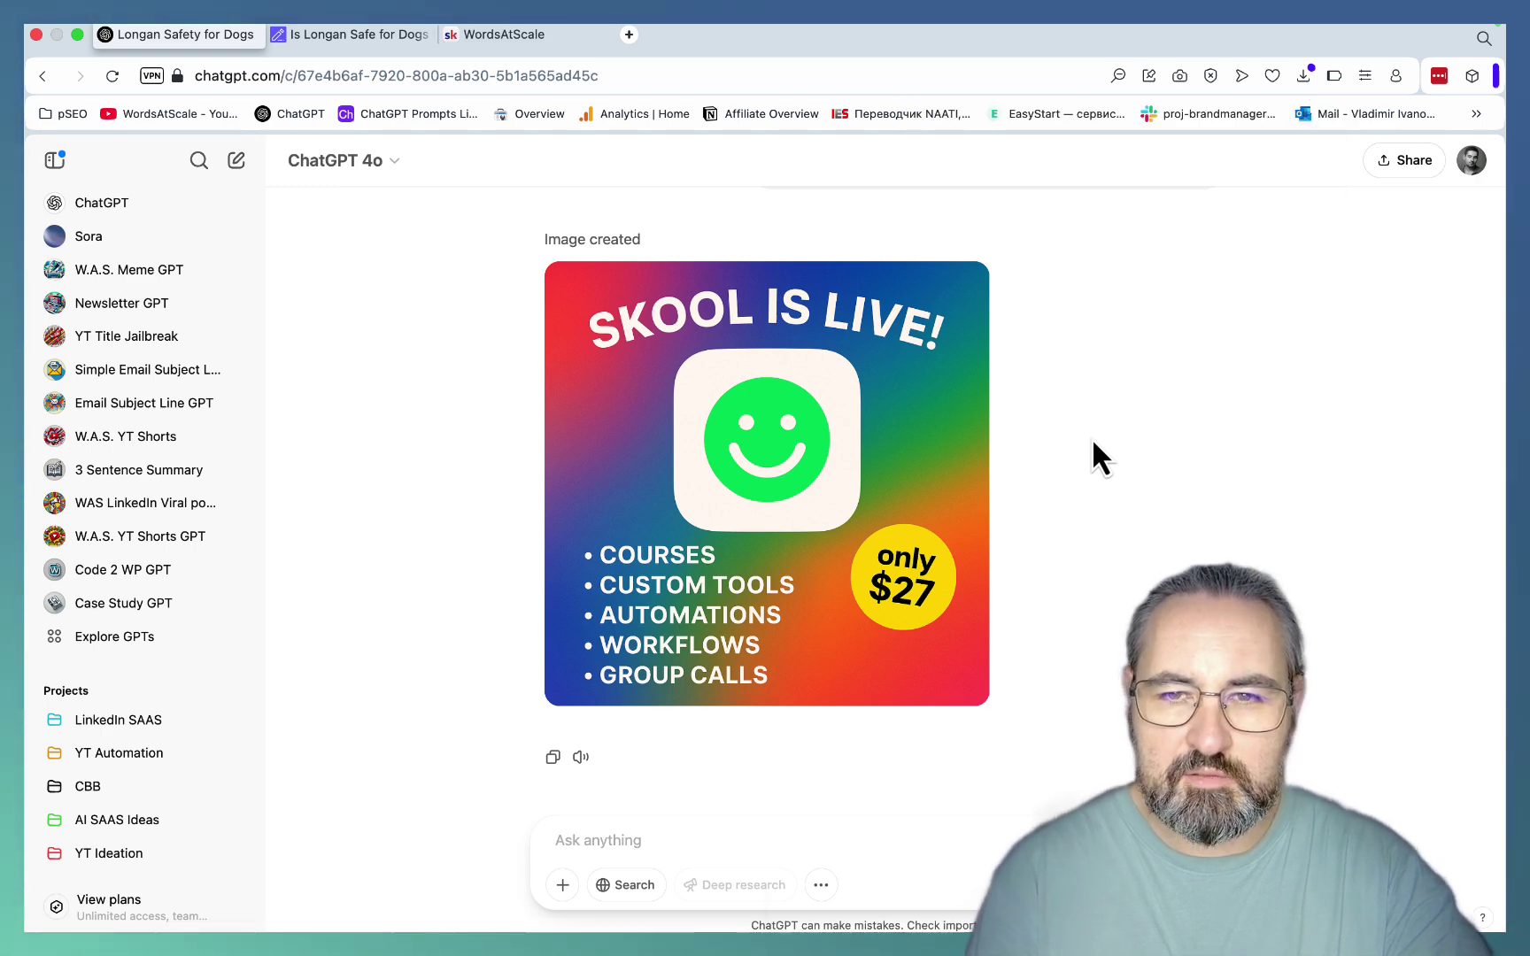
scroll(1042, 563, up, 4)
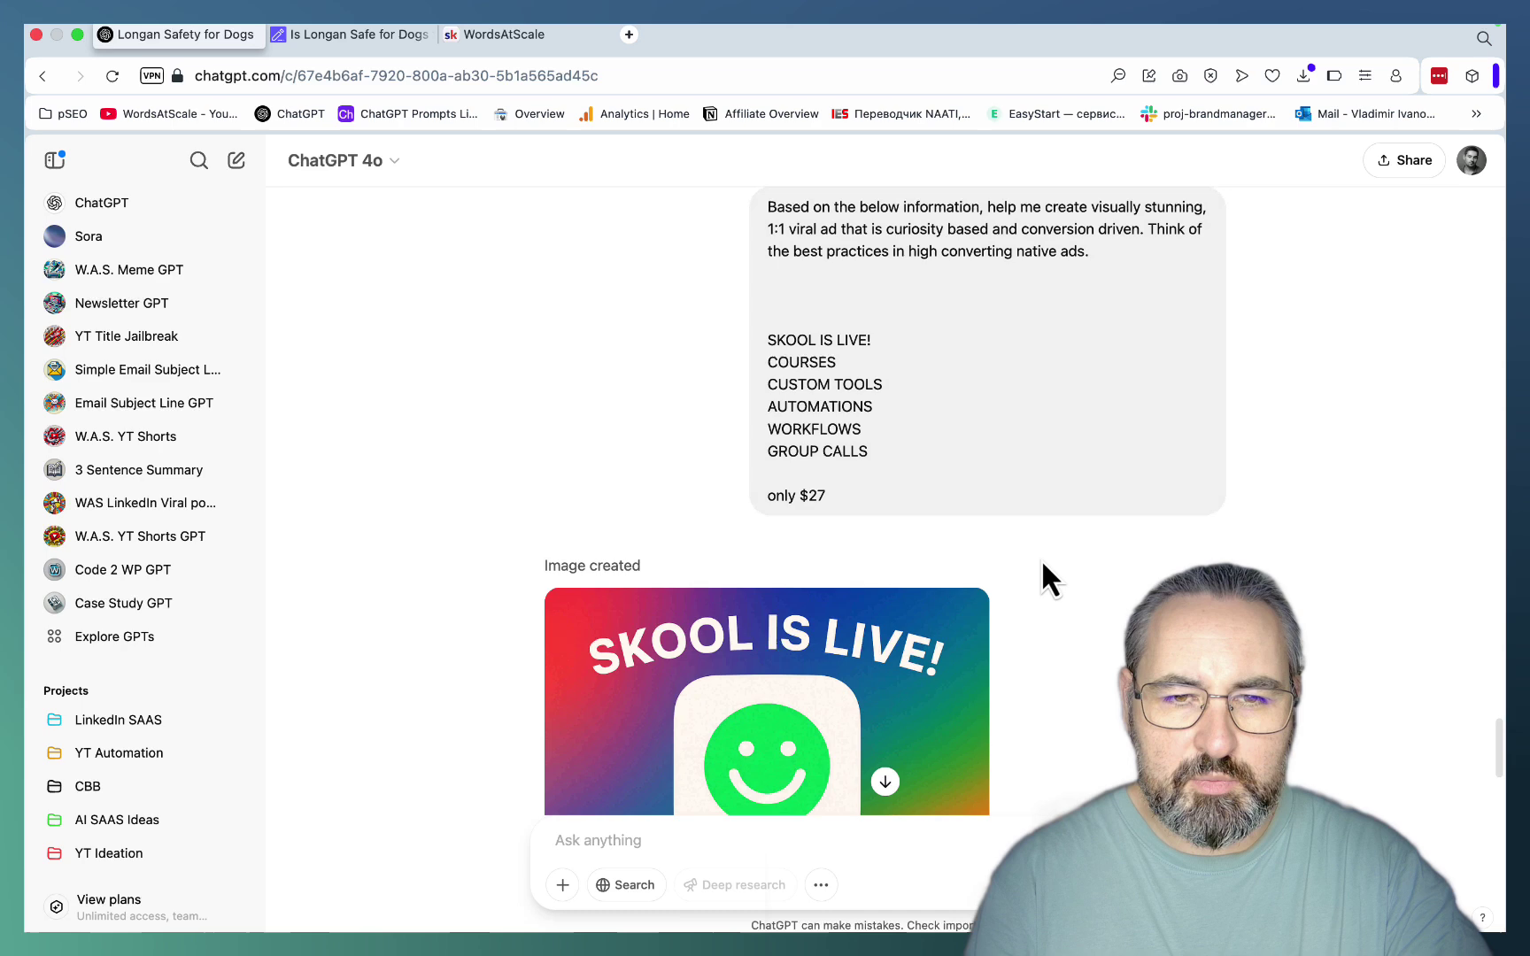
Step: Copy the SKOOL offer list and ask the W.A.S. Meme GPT to suggest a viral meme
scroll(1041, 558, up, 1)
drag(770, 492, 753, 414)
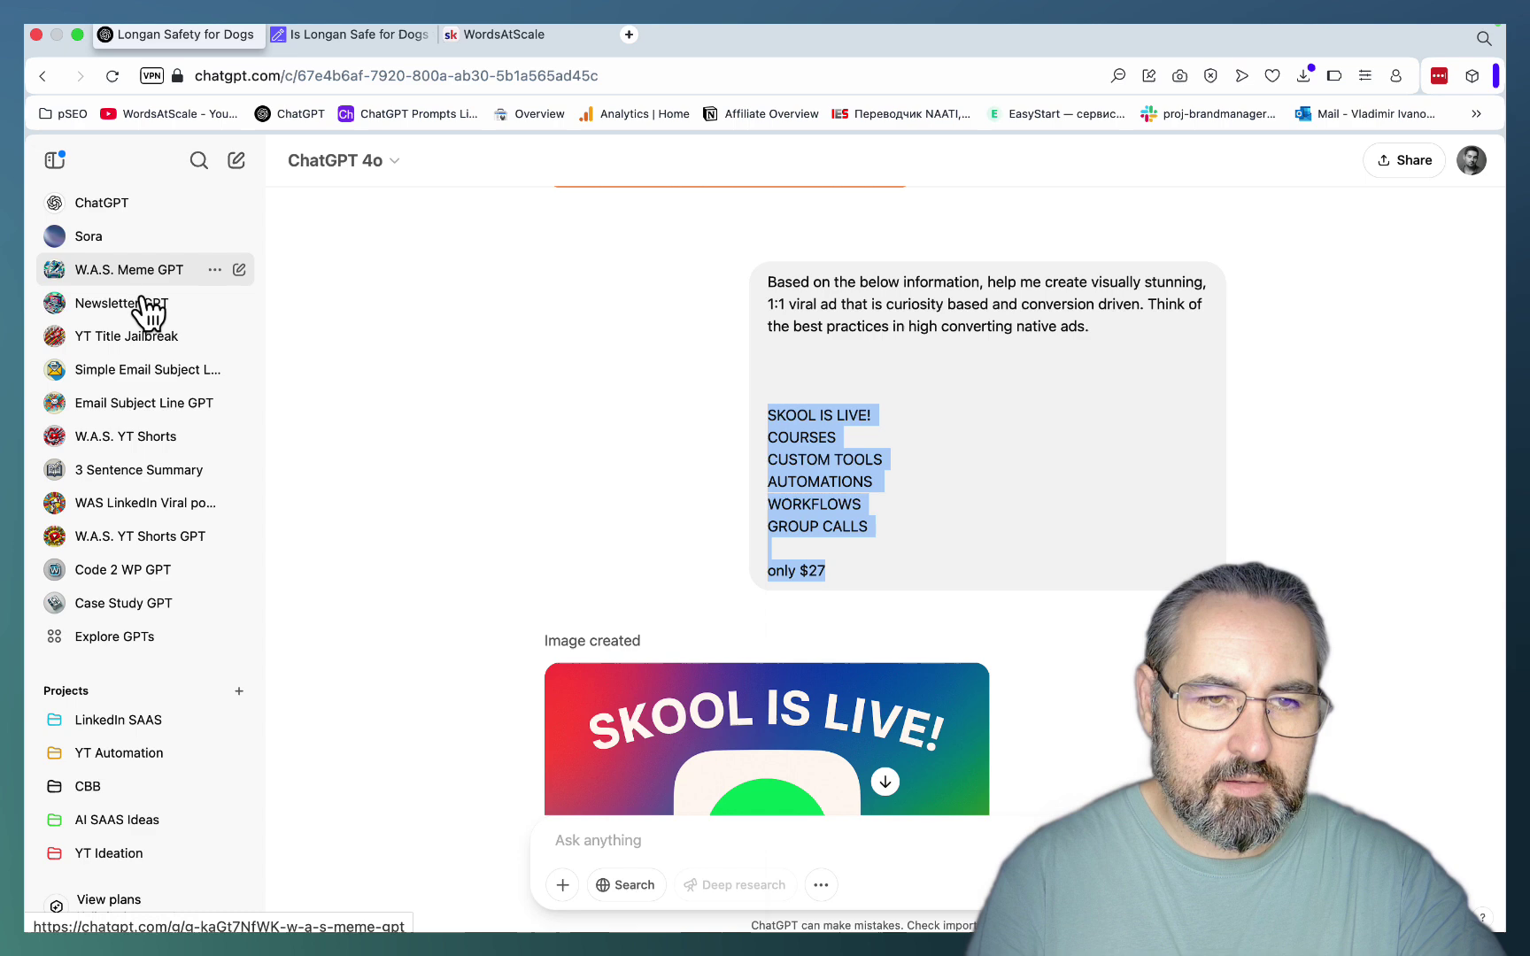
click(124, 272)
text(suuge)
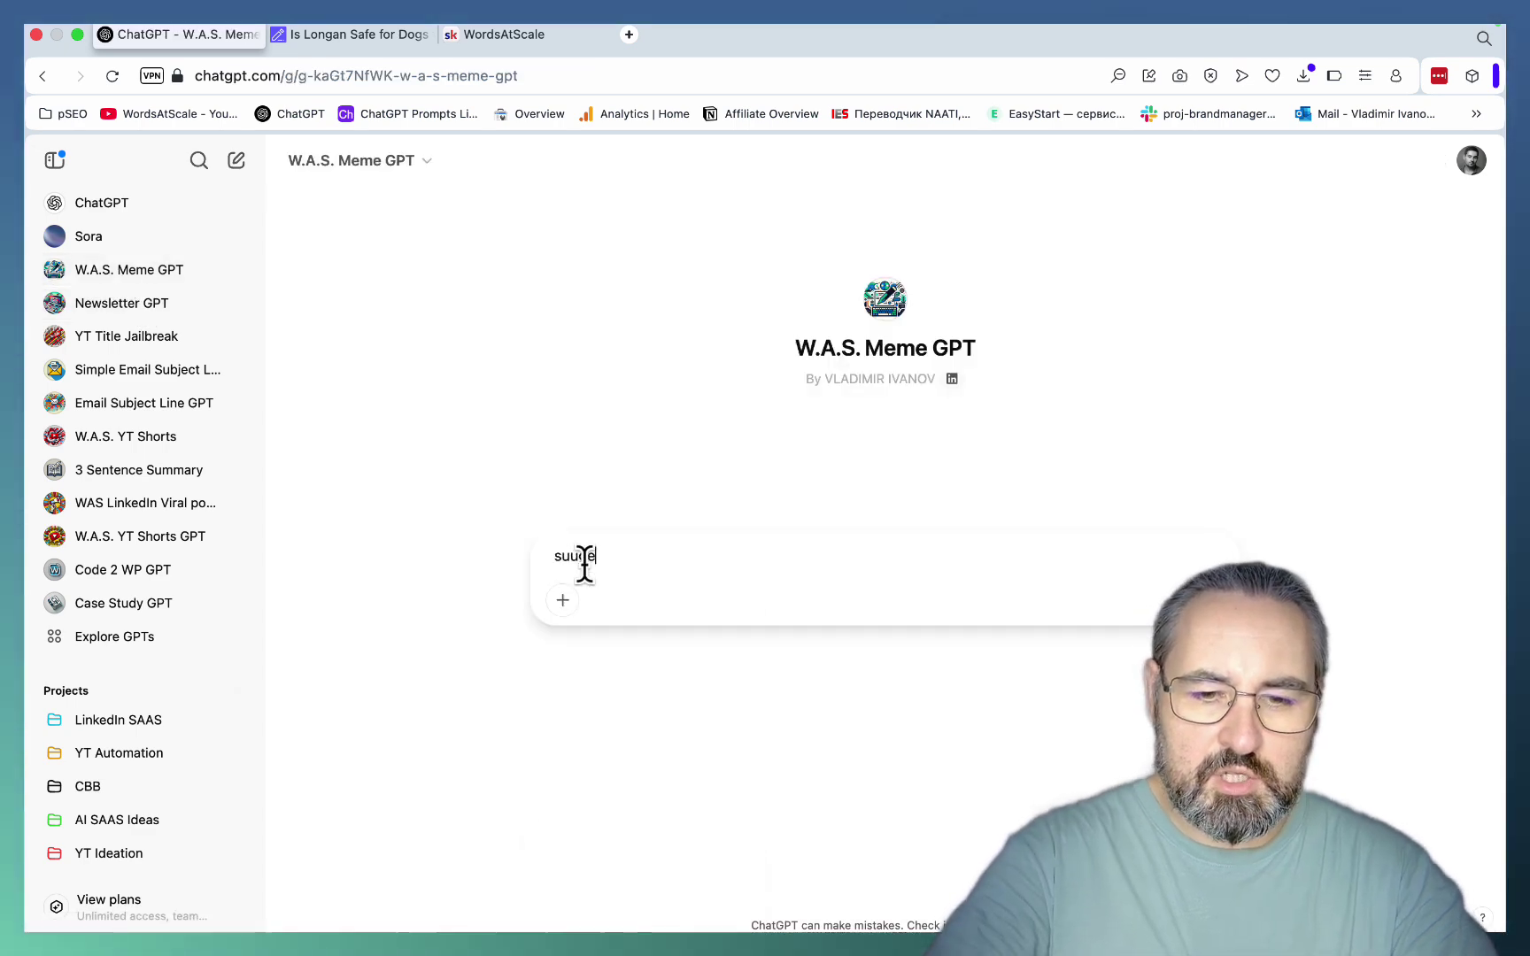
text(st a viral me)
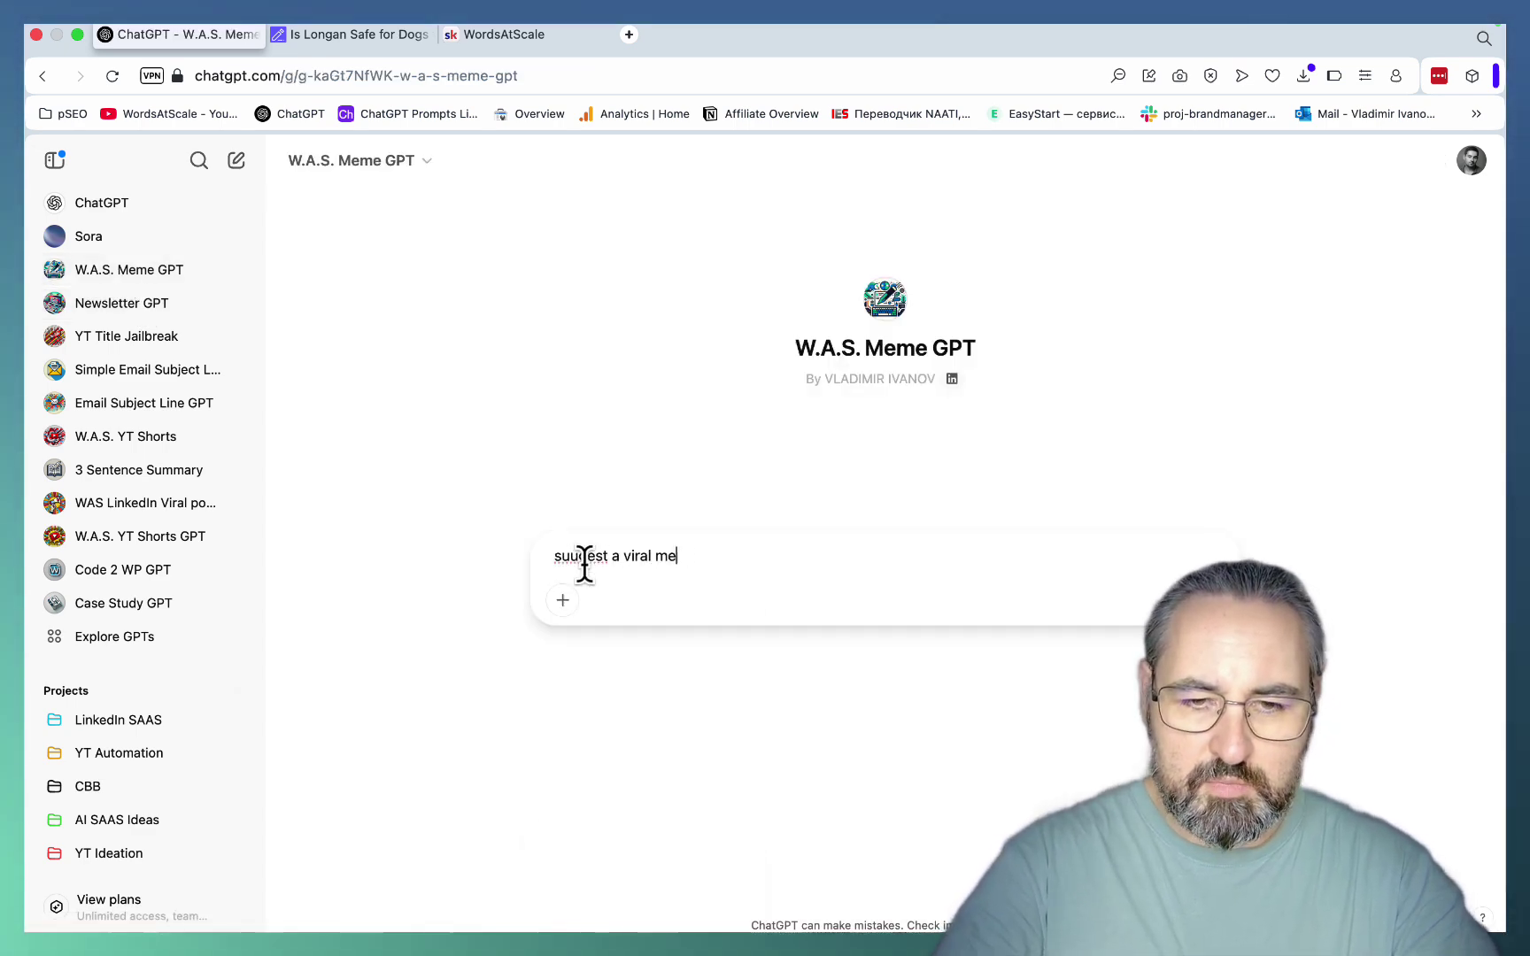
text(me for the S)
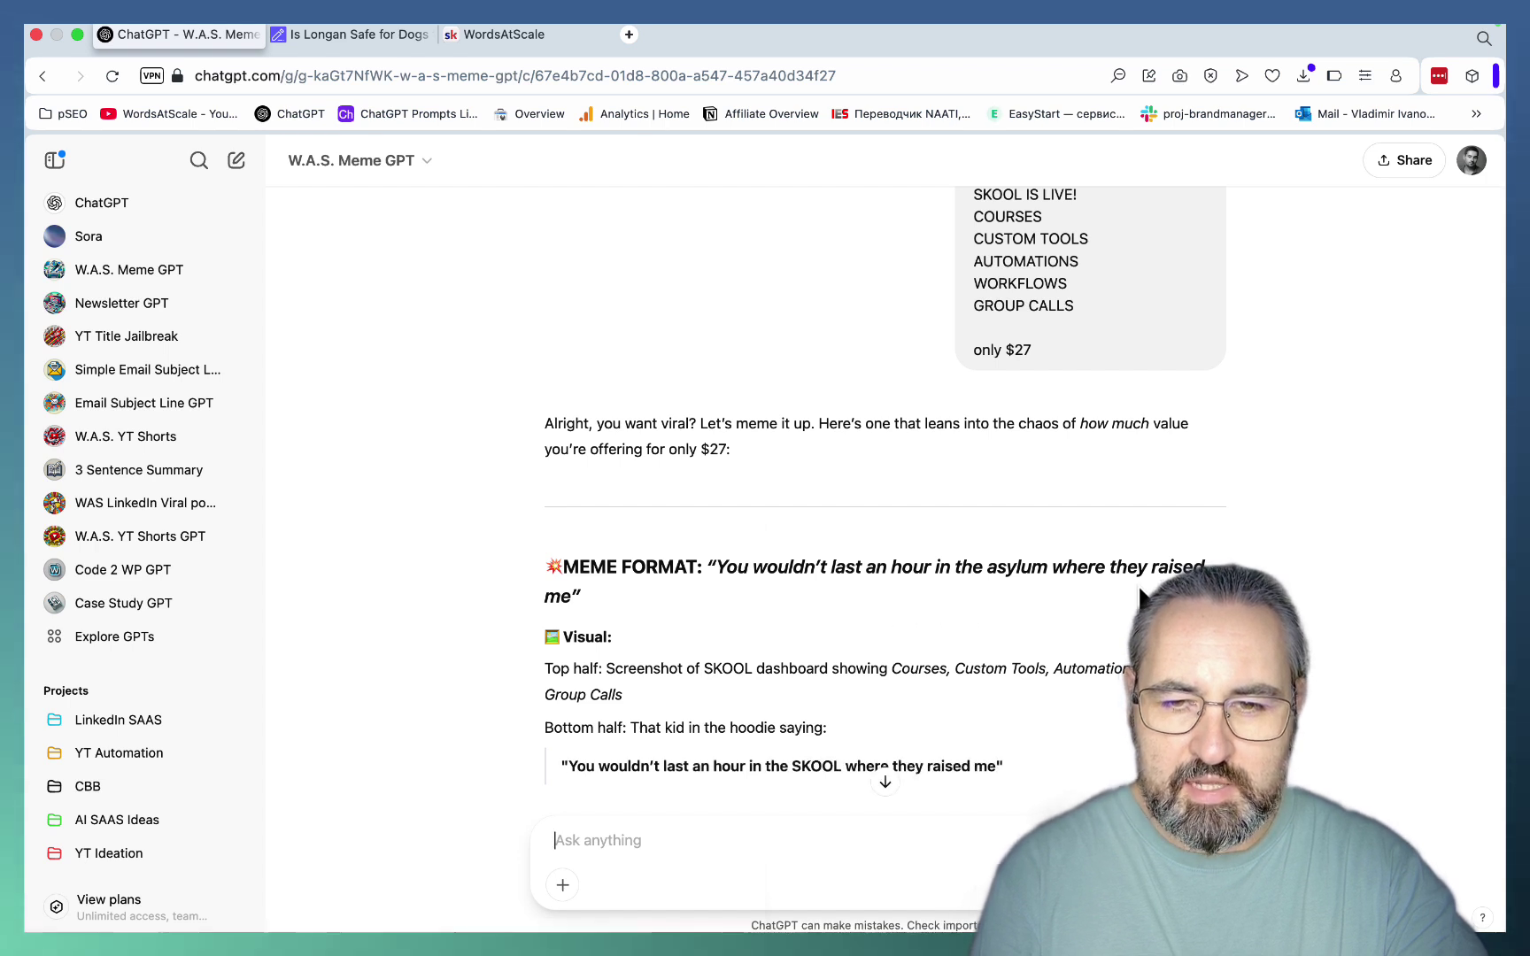
Step: Select the asylum meme format with its 'SKOOL IS LIVE… All for $27' caption
scroll(885, 487, down, 5)
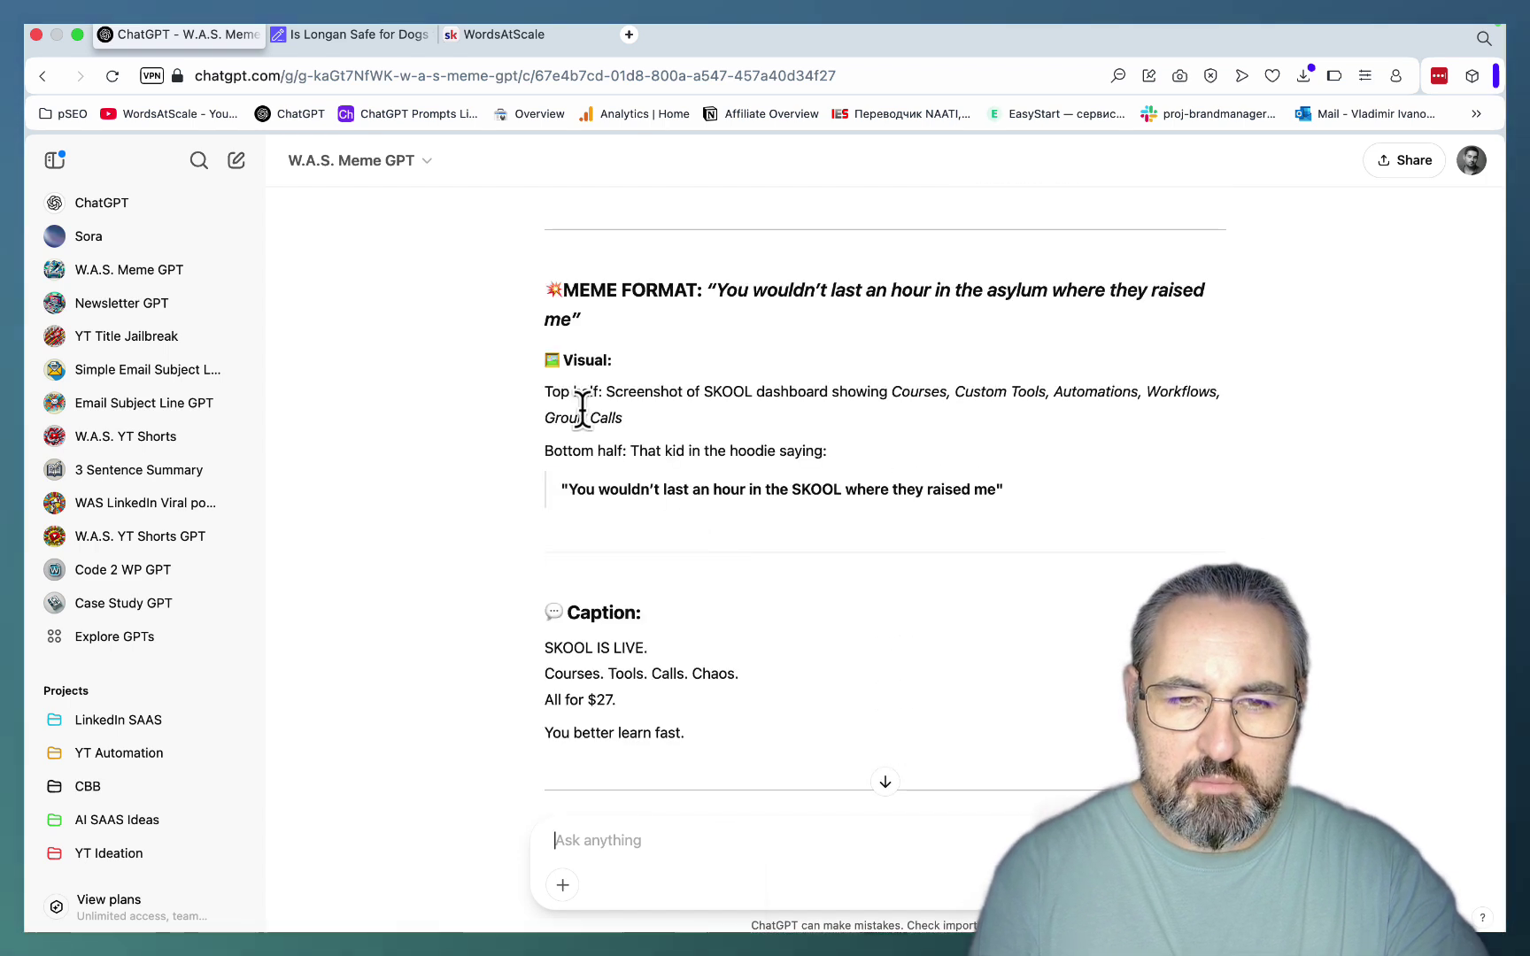
scroll(823, 508, down, 10)
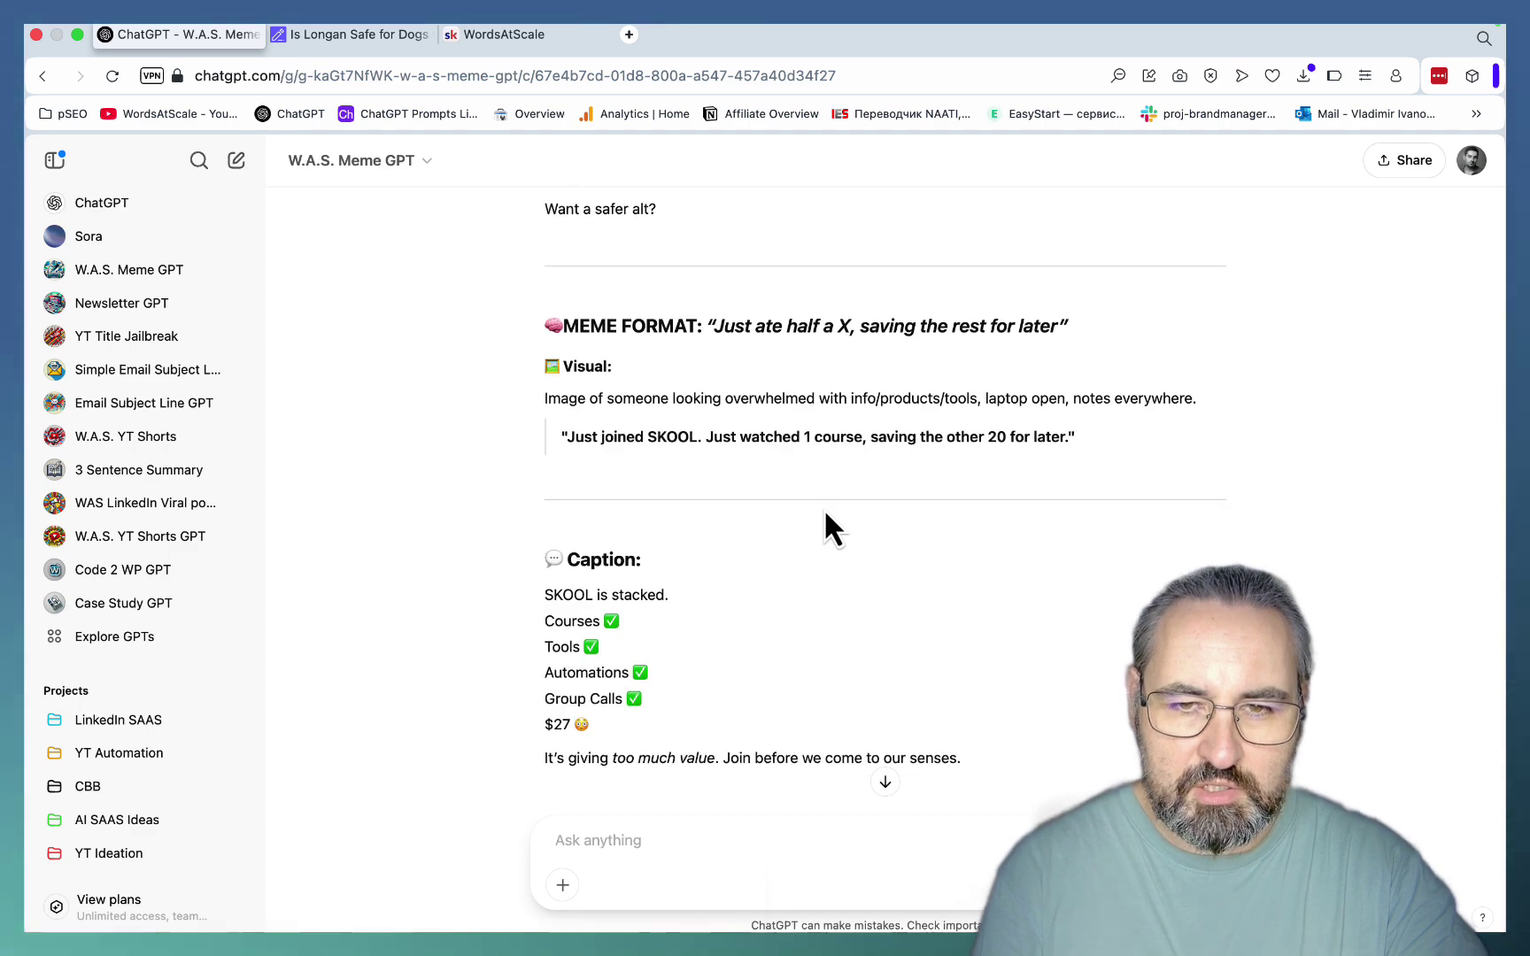
scroll(702, 741, down, 10)
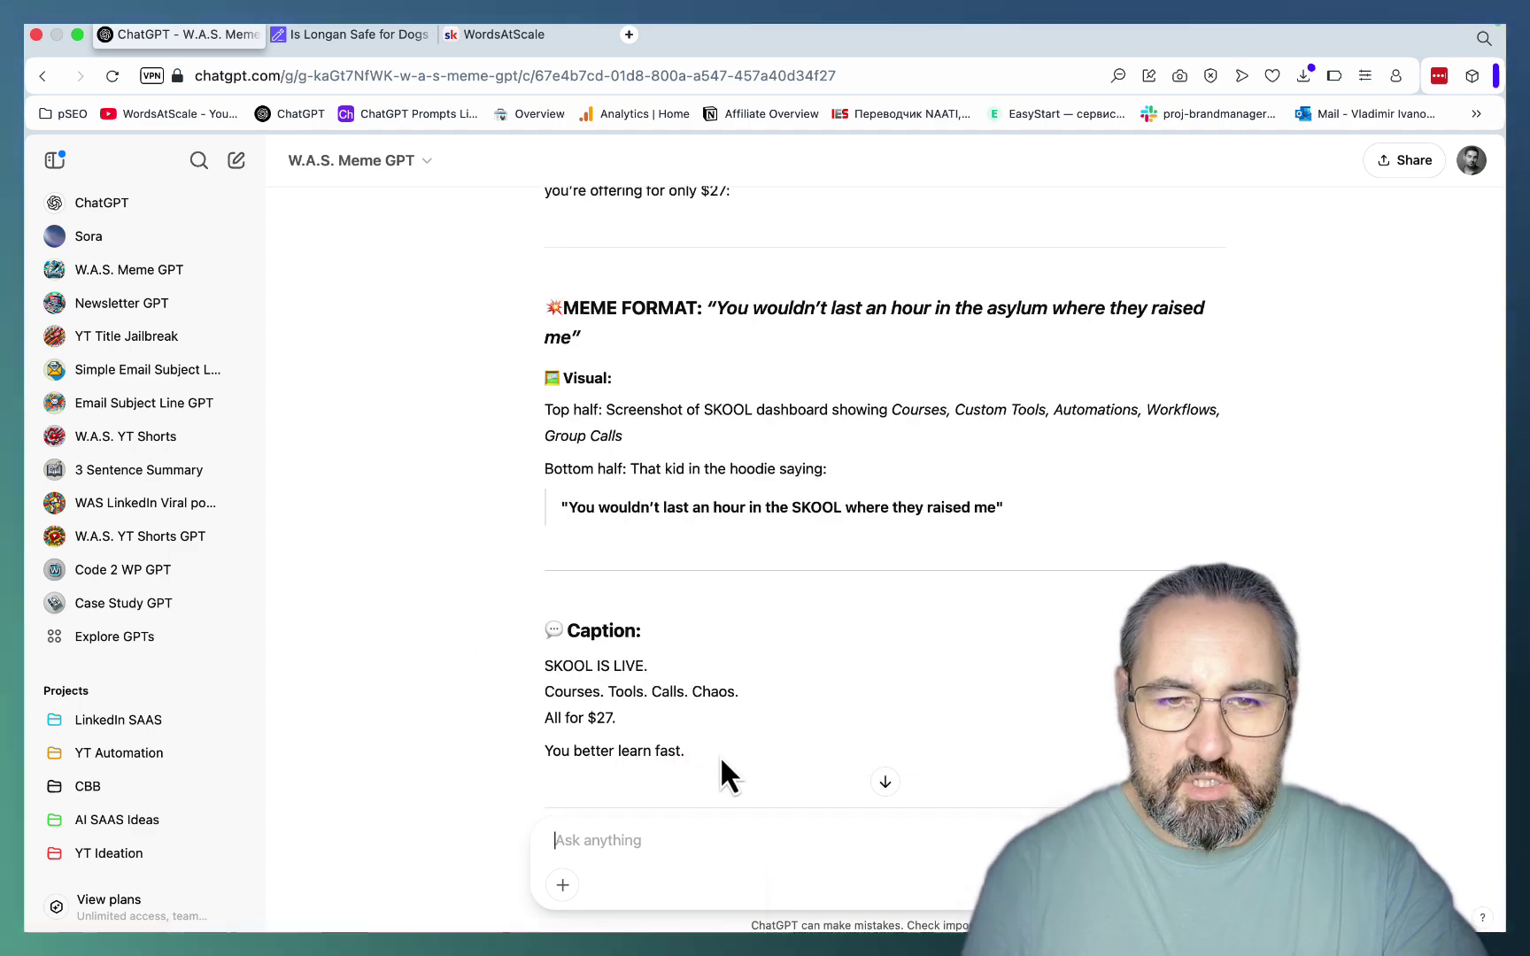
drag(752, 717, 215, 680)
scroll(142, 673, down, 3)
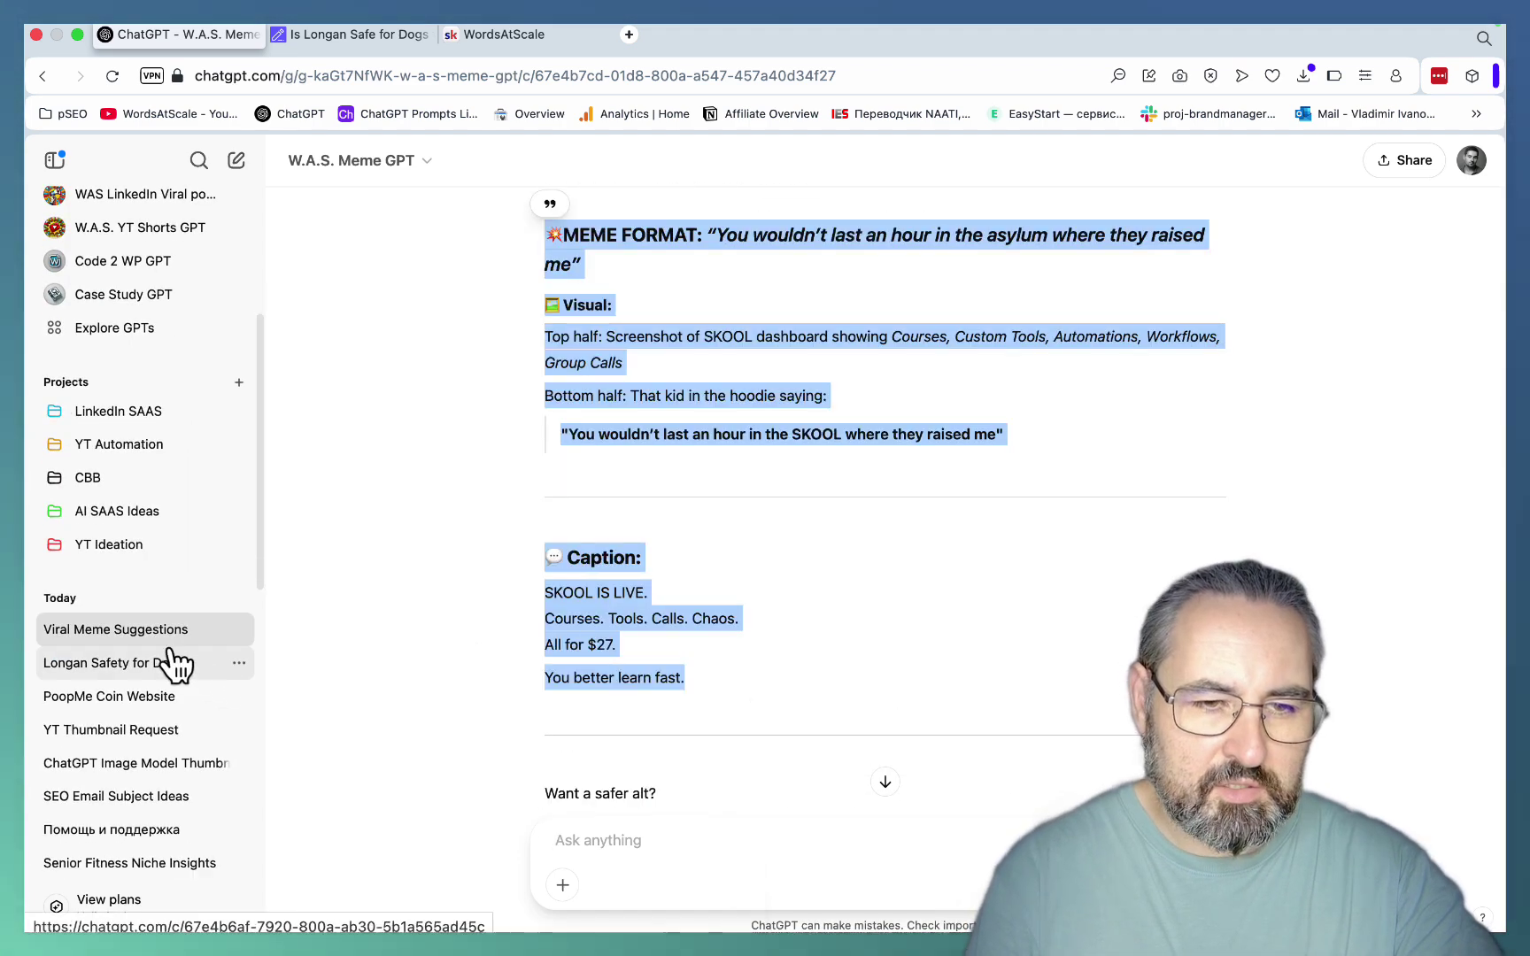
Step: Generate the SKOOL asylum meme image in the Longan chat, then paste the longan featured-image prompt
click(103, 666)
click(823, 885)
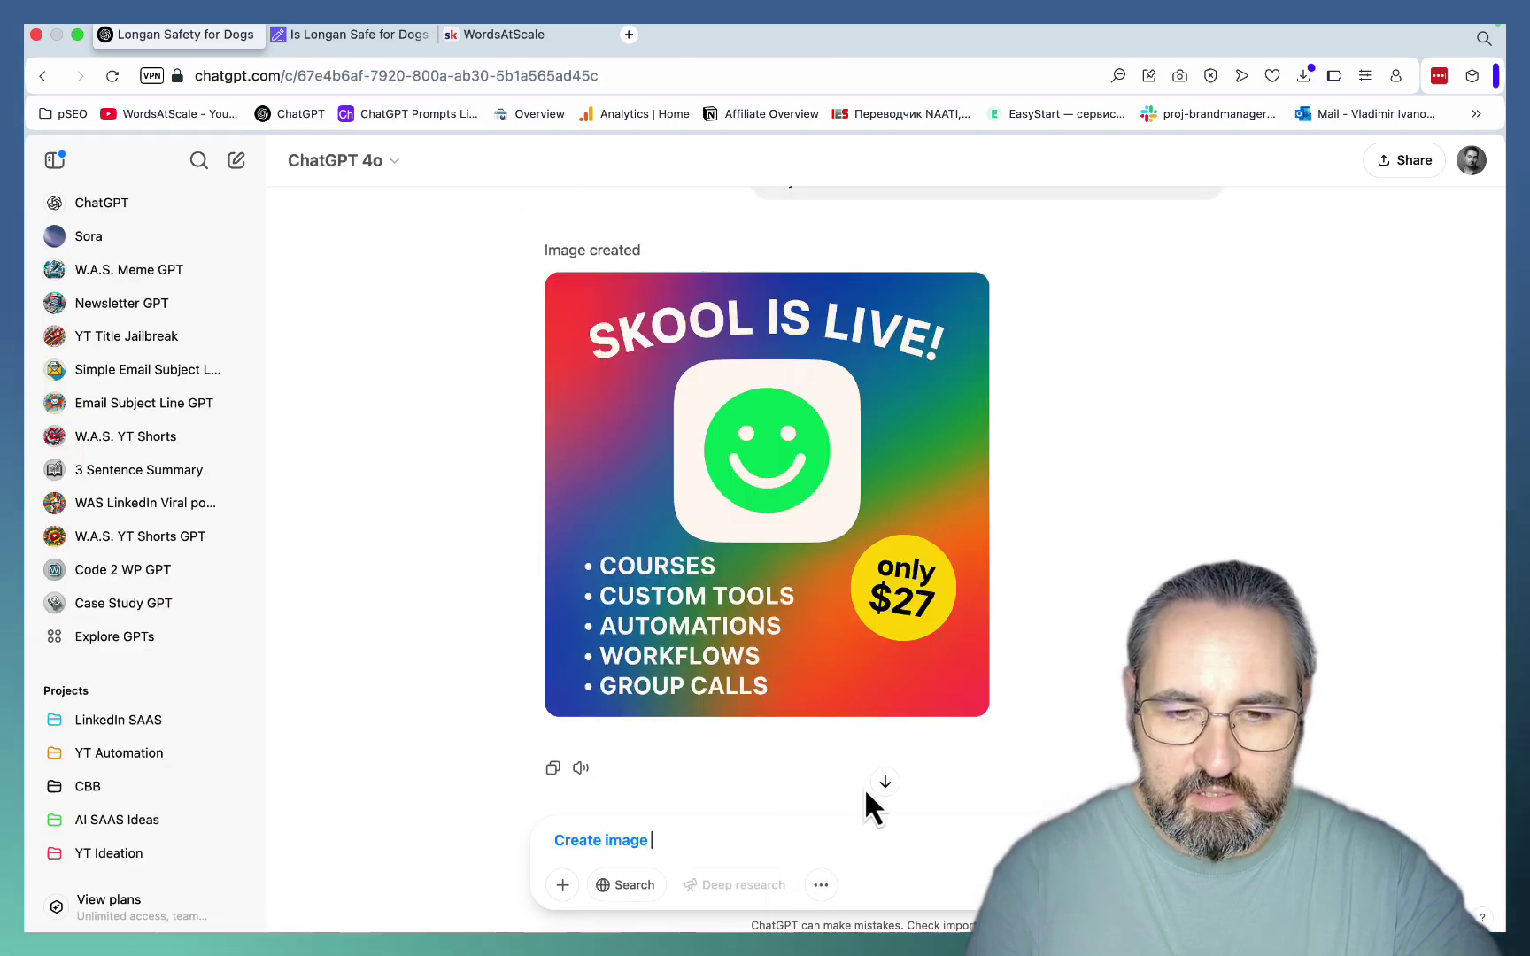
key(super+v)
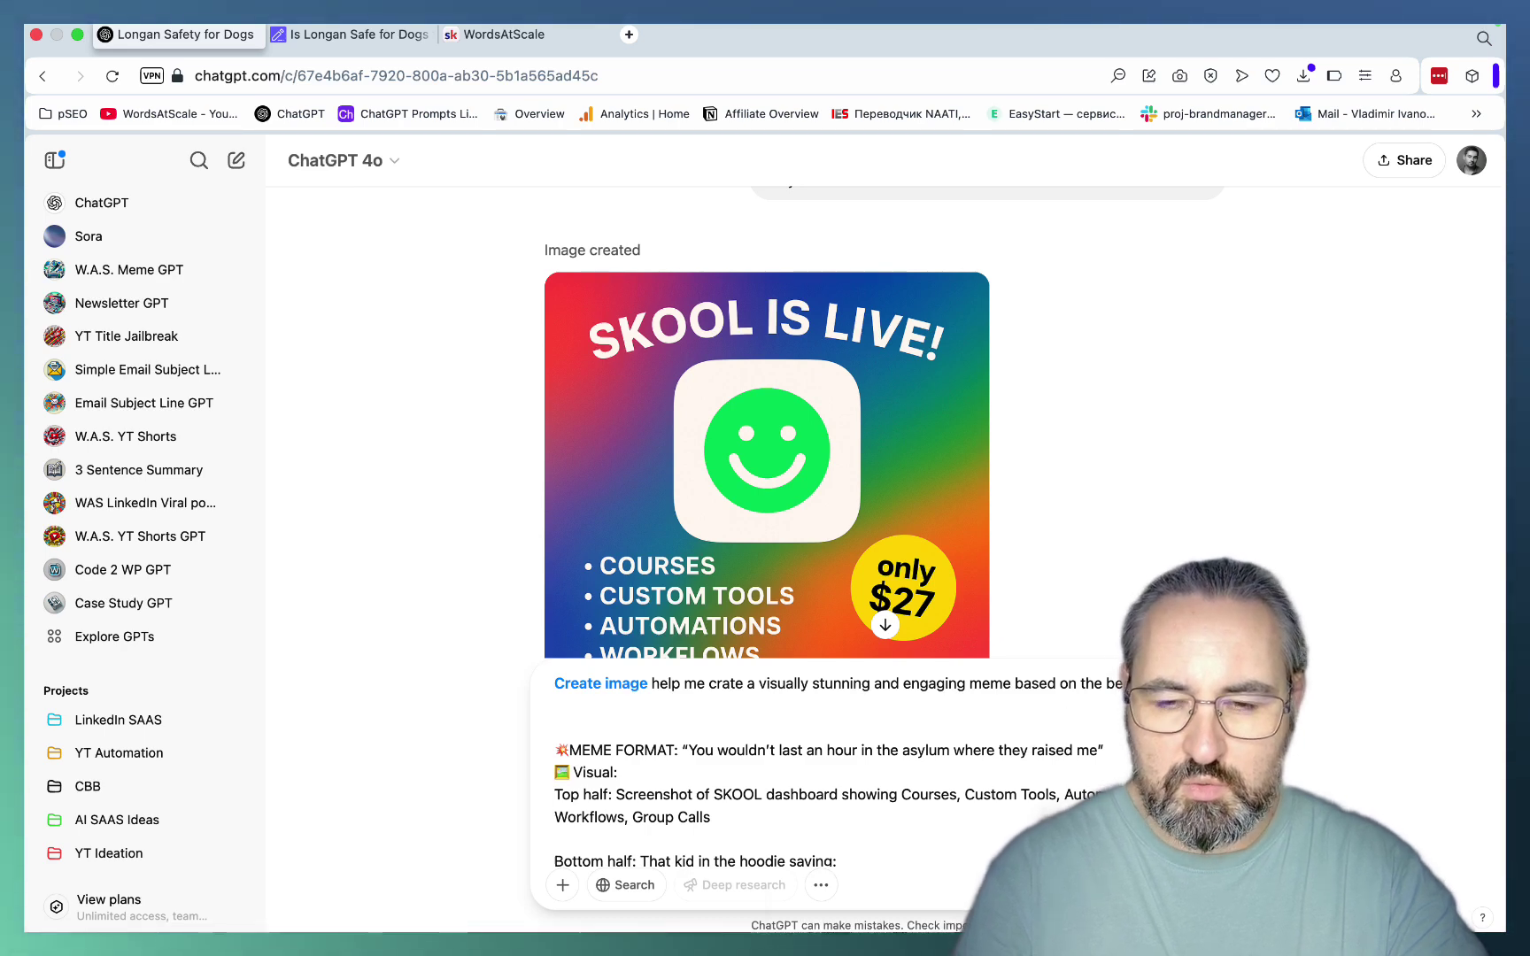
key(Return)
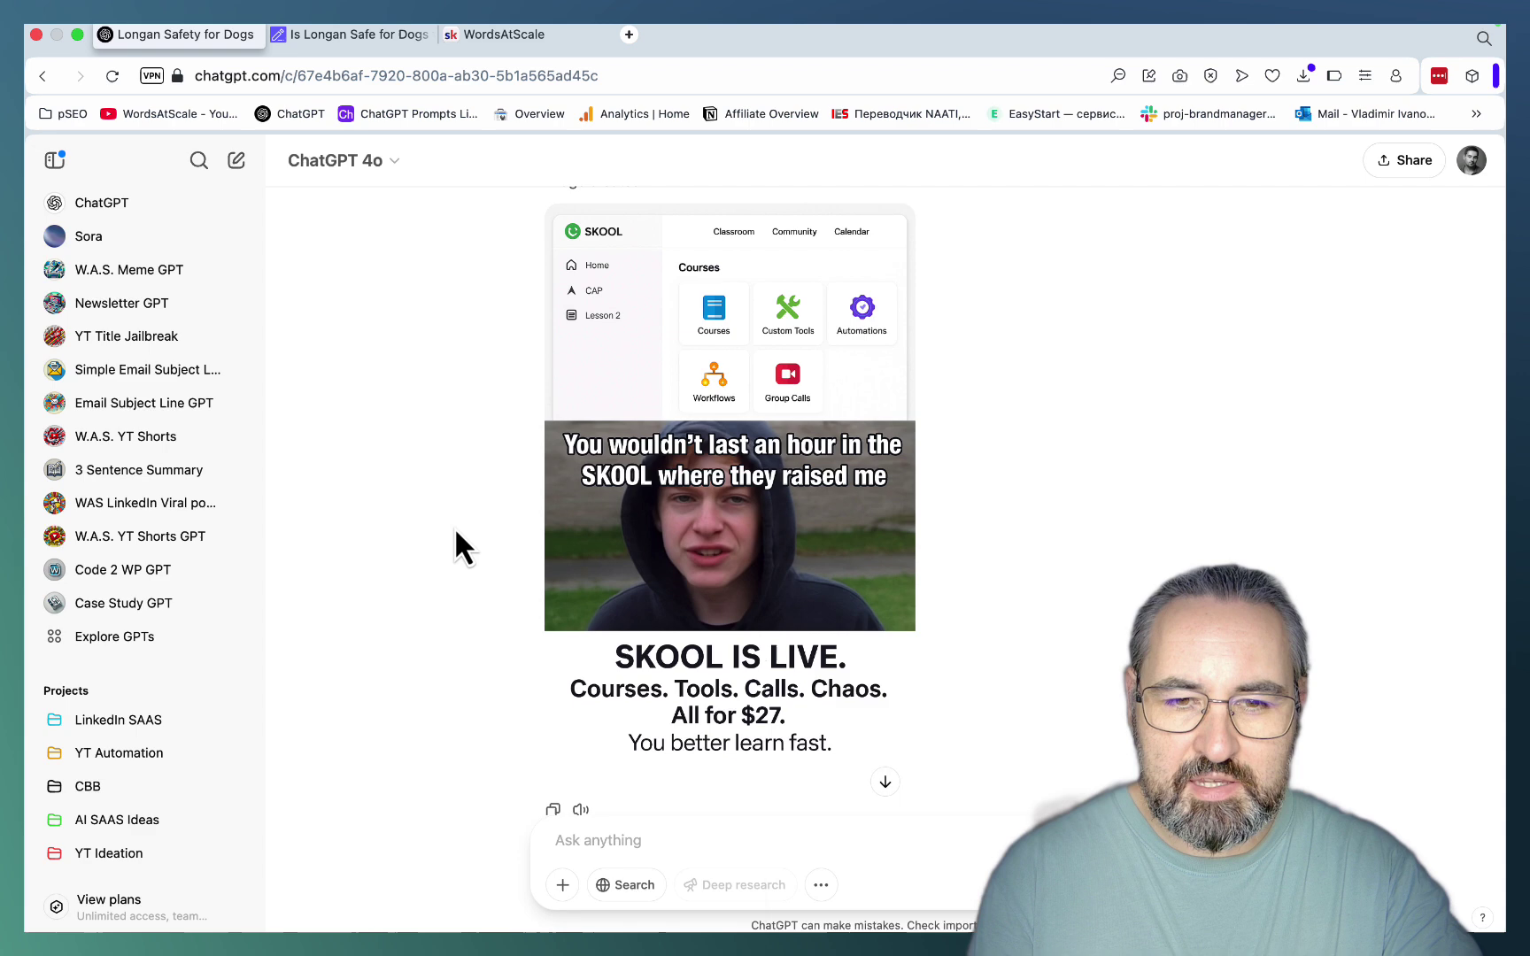
key(super+v)
Step: Send the CAN DOGS EAT LONGAN prompt as an image request and review the longan fruit image
click(820, 885)
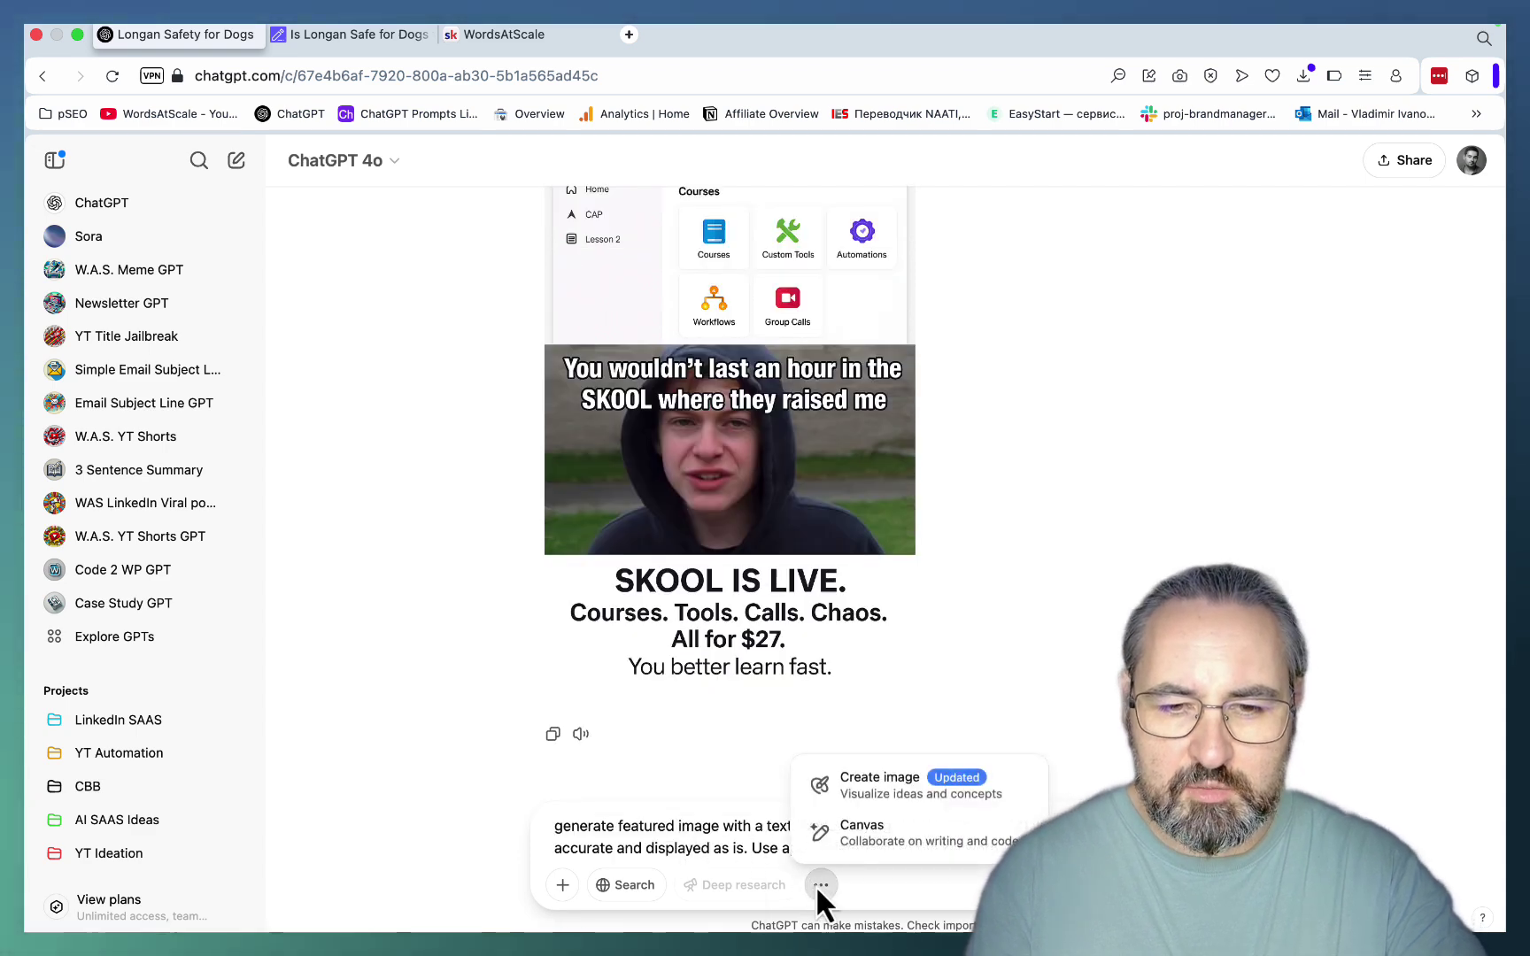
click(867, 789)
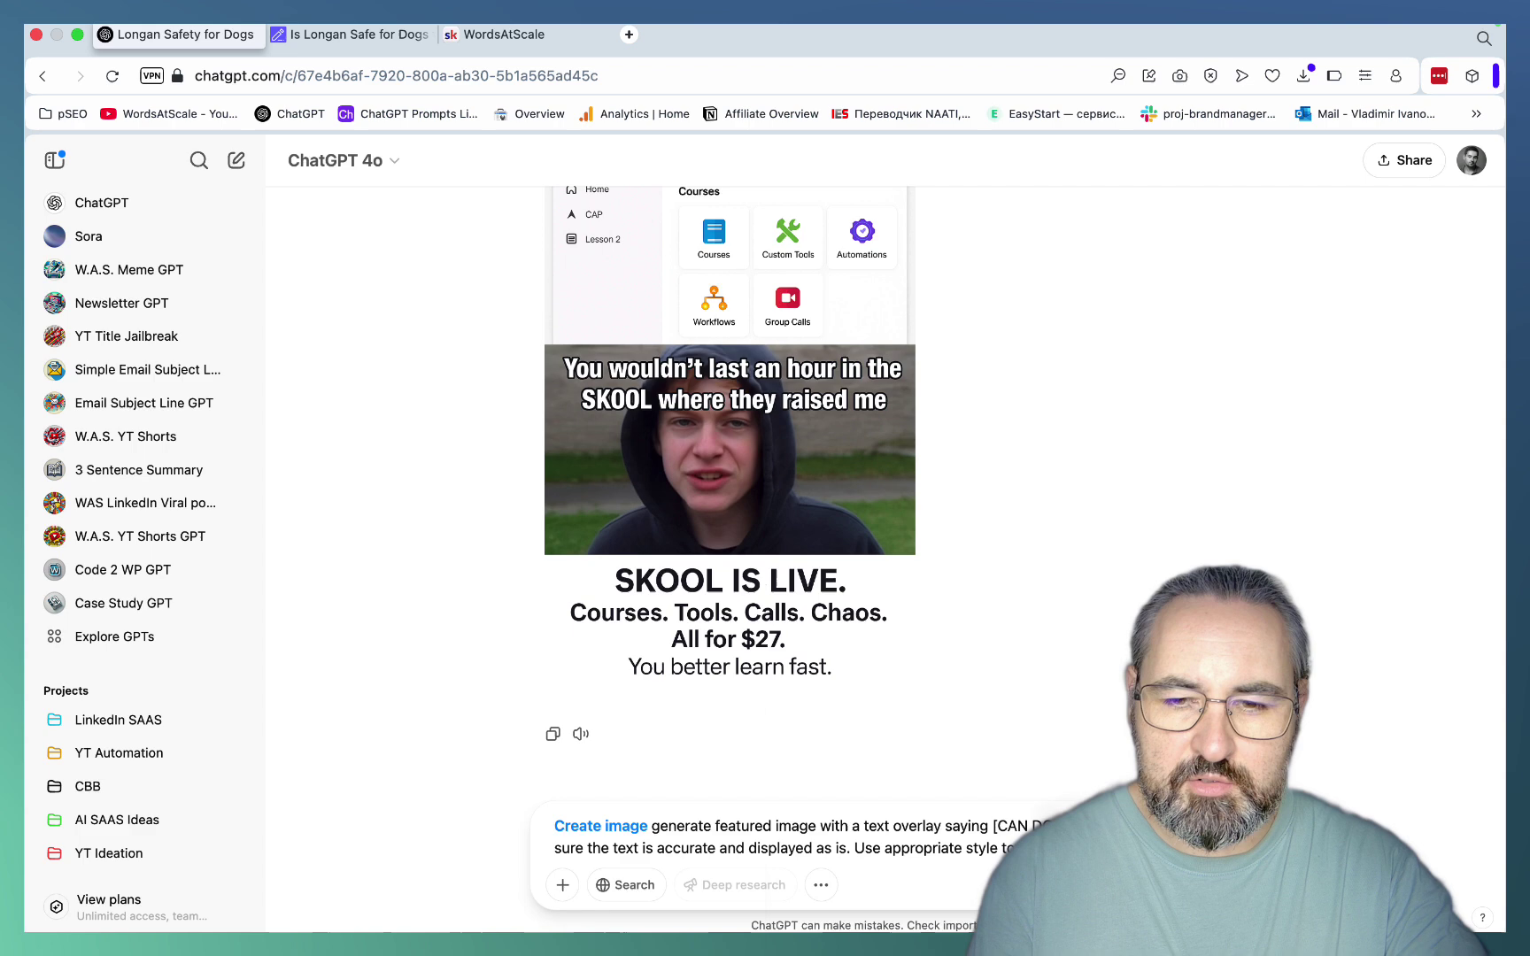
key(Return)
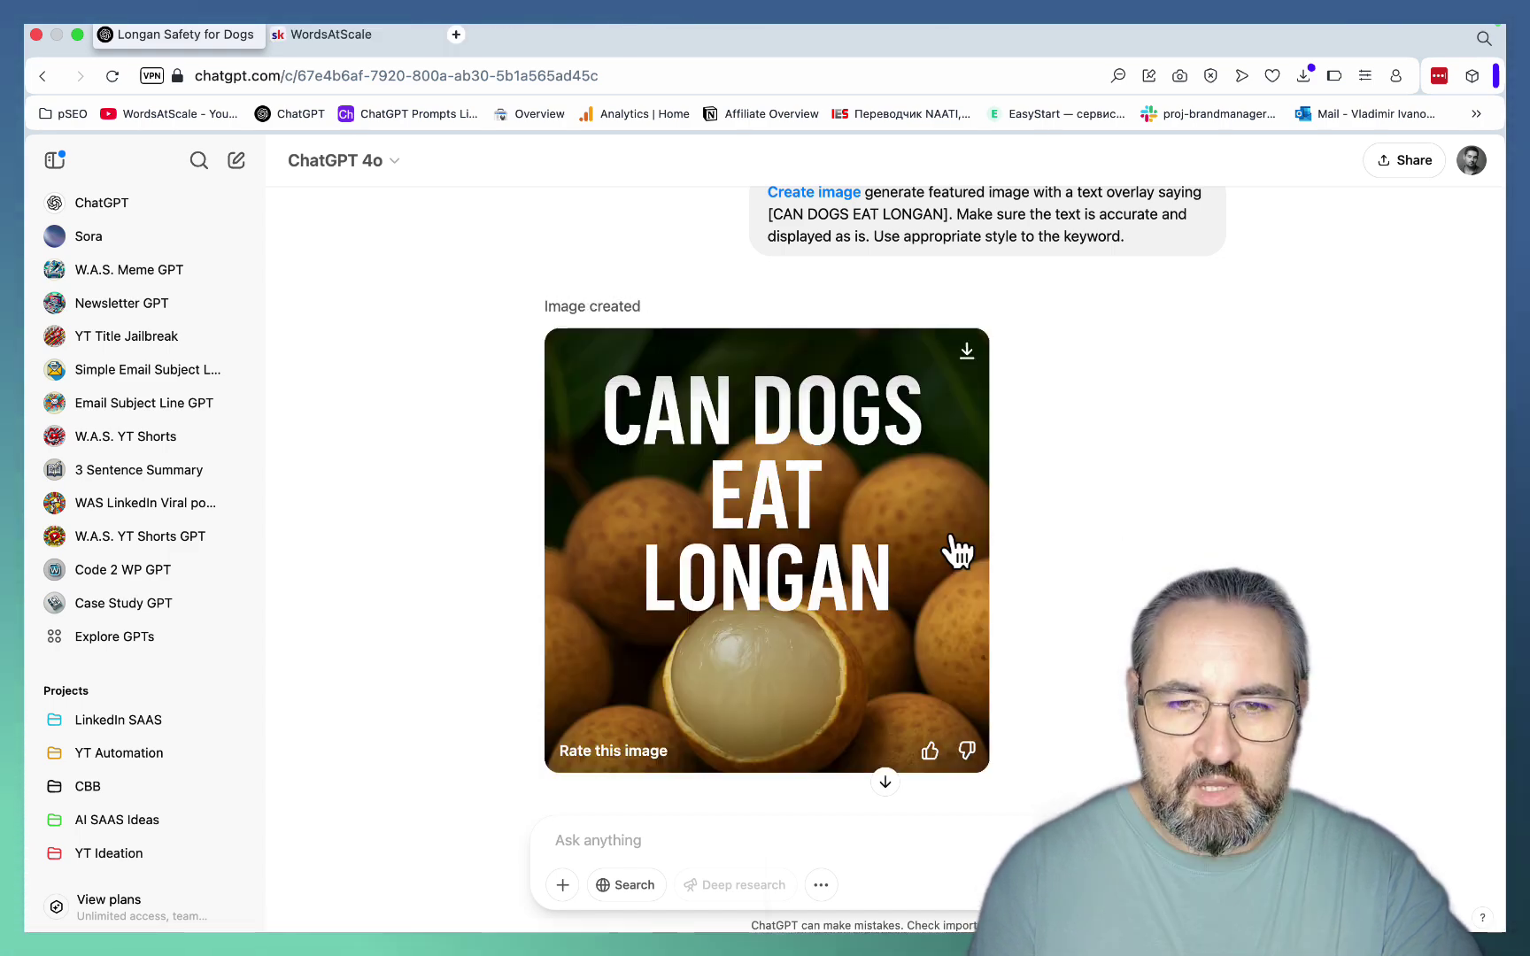
scroll(952, 549, up, 1)
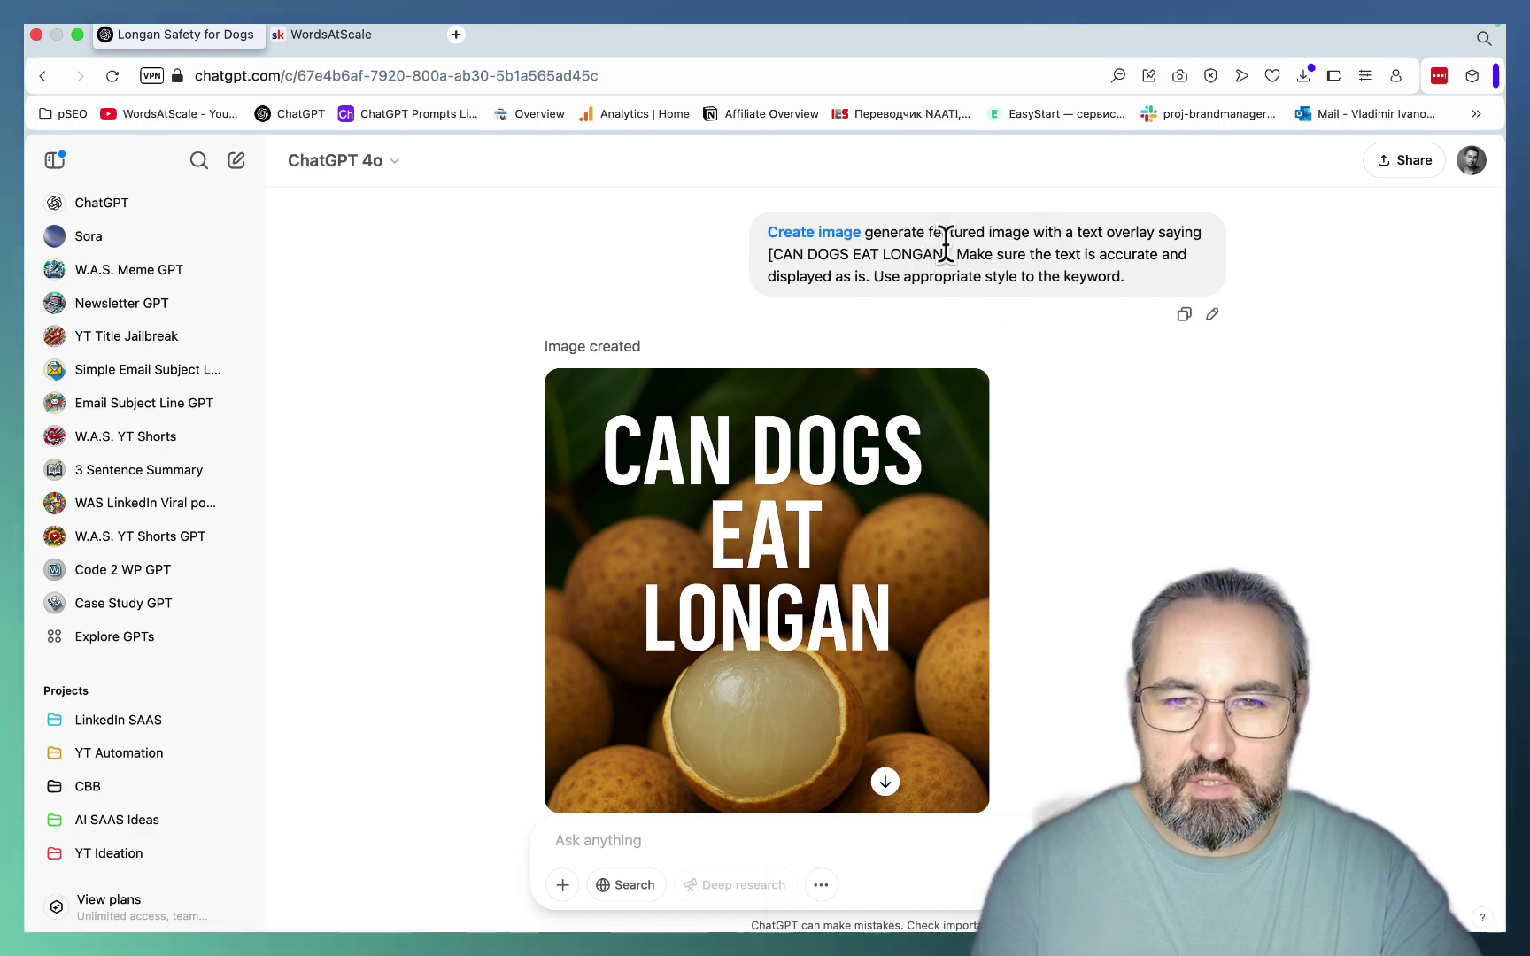
scroll(938, 523, down, 1)
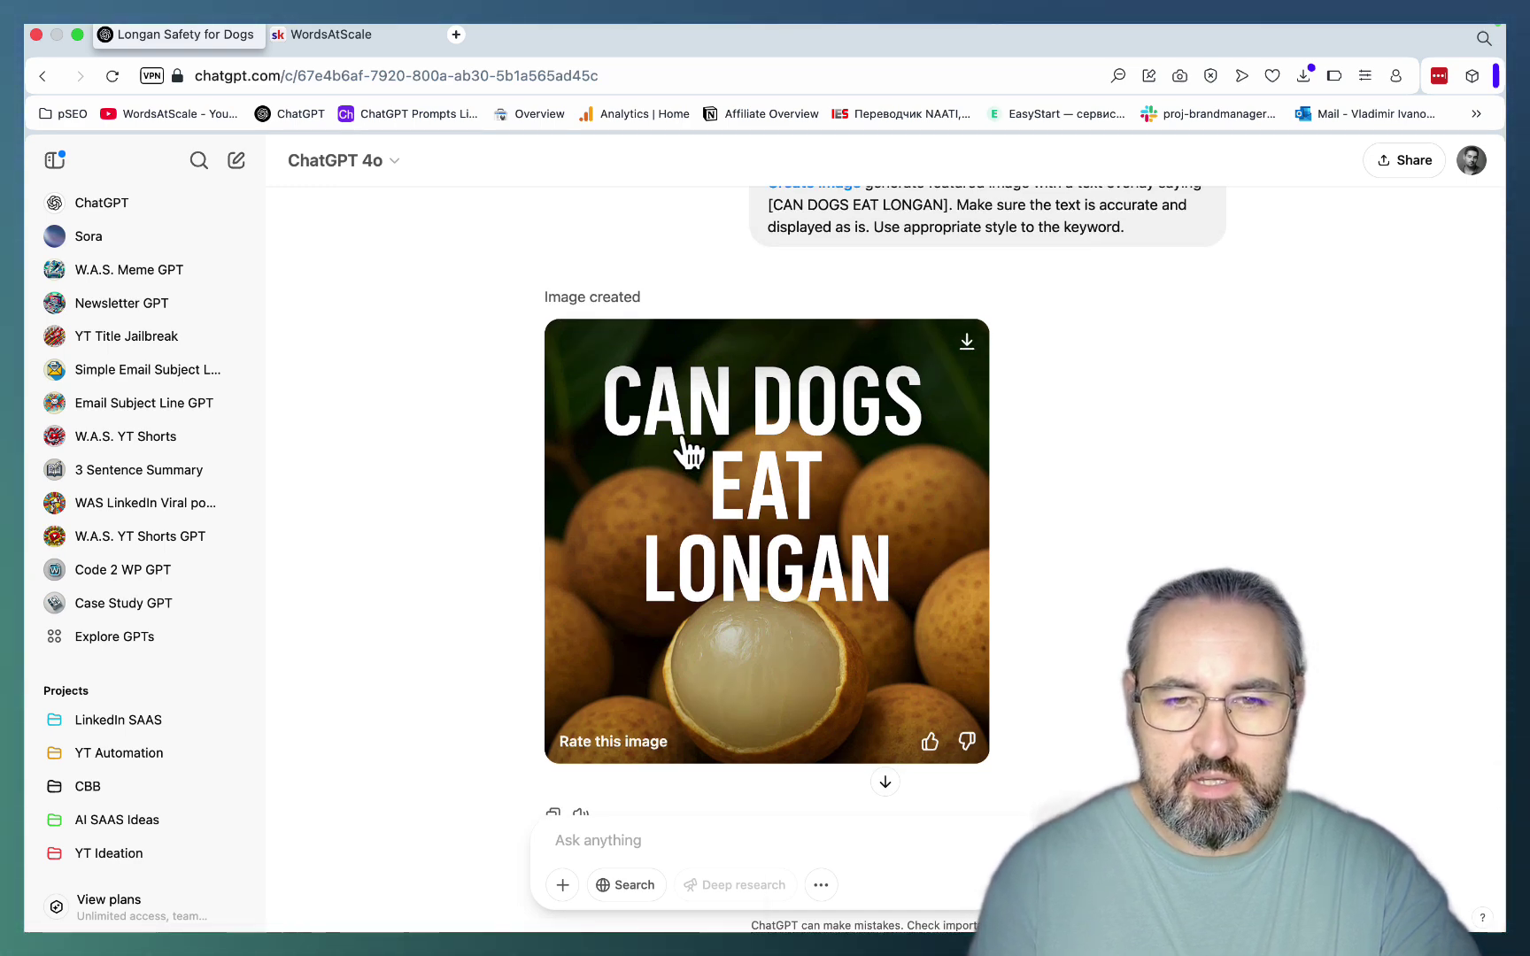
scroll(706, 549, down, 2)
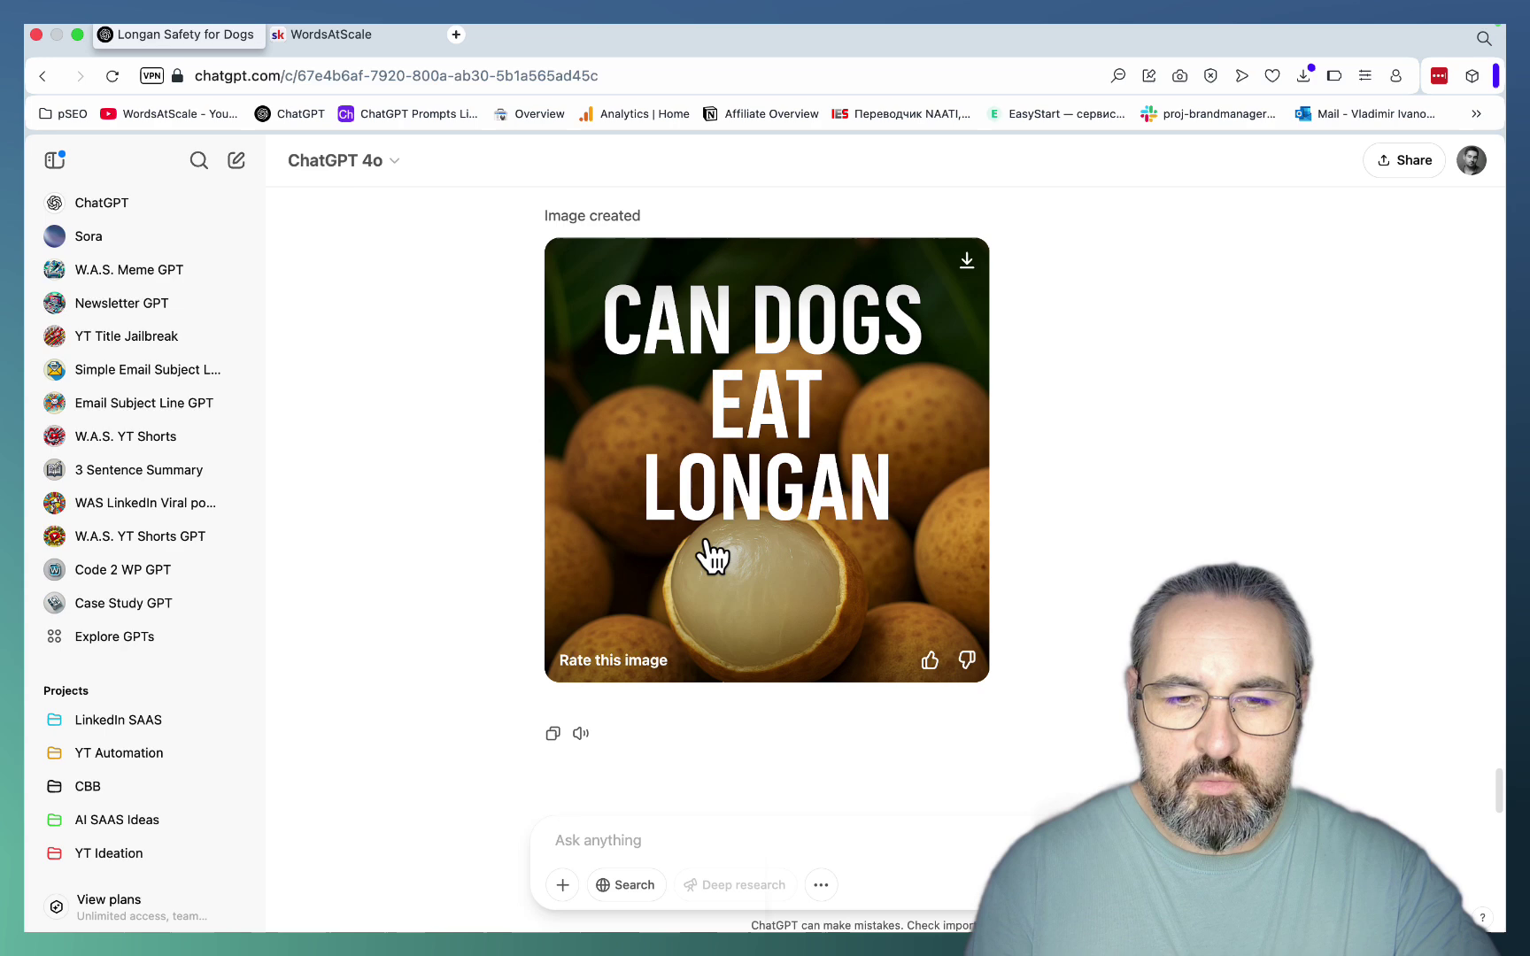
Step: Send the Helpful Content Mastery course mockup prompt as an image request and review the box mockup
key(super+v)
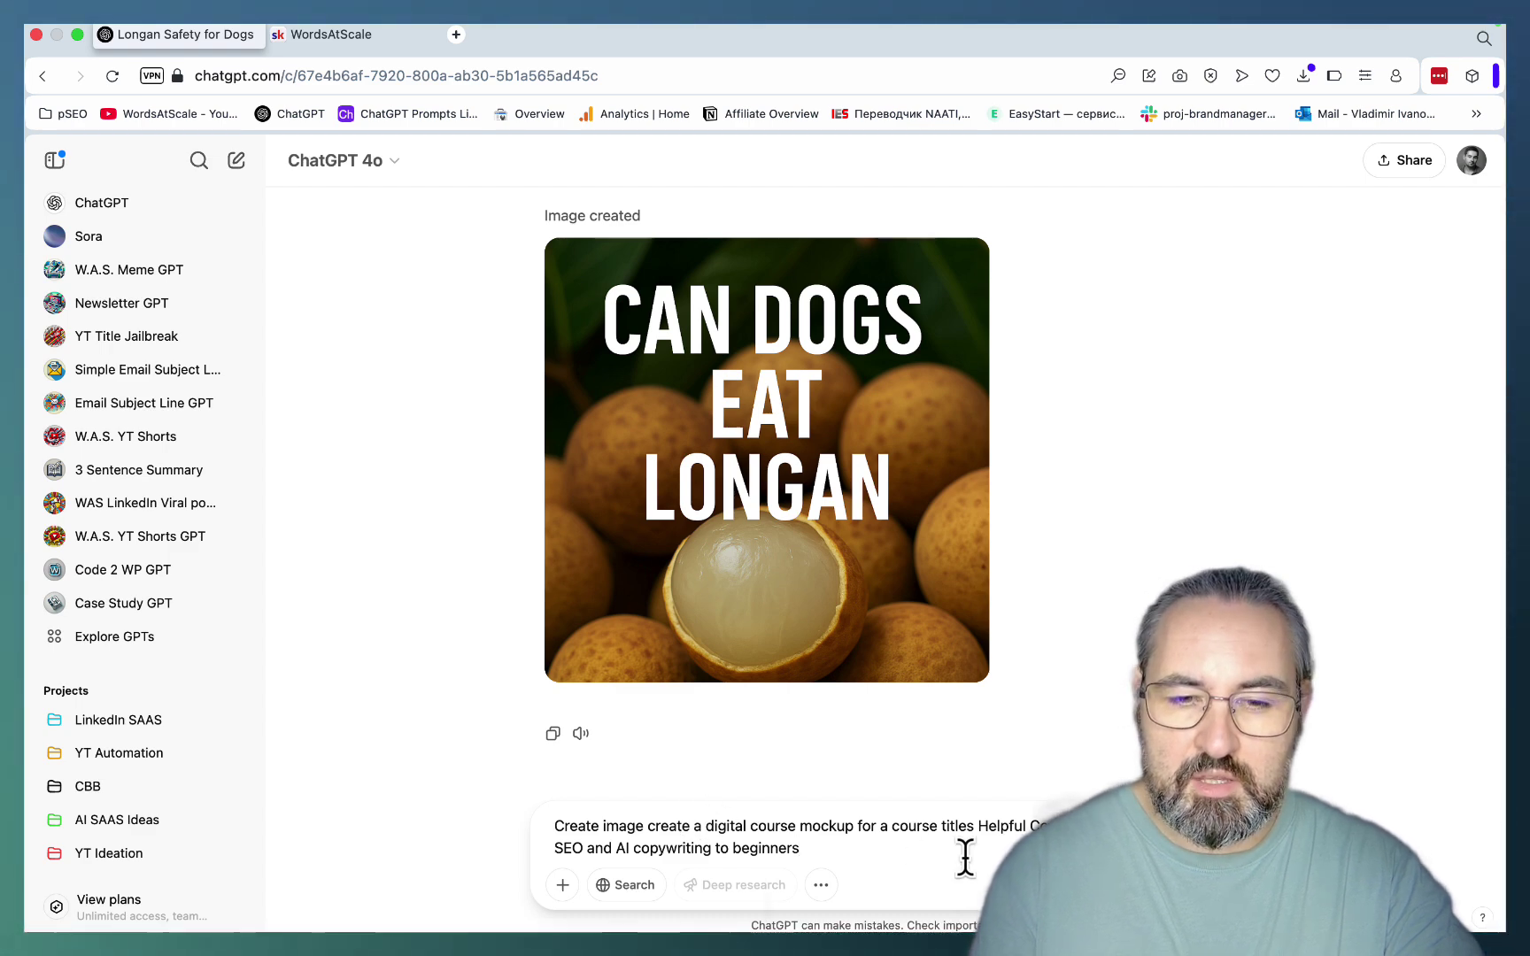
click(820, 886)
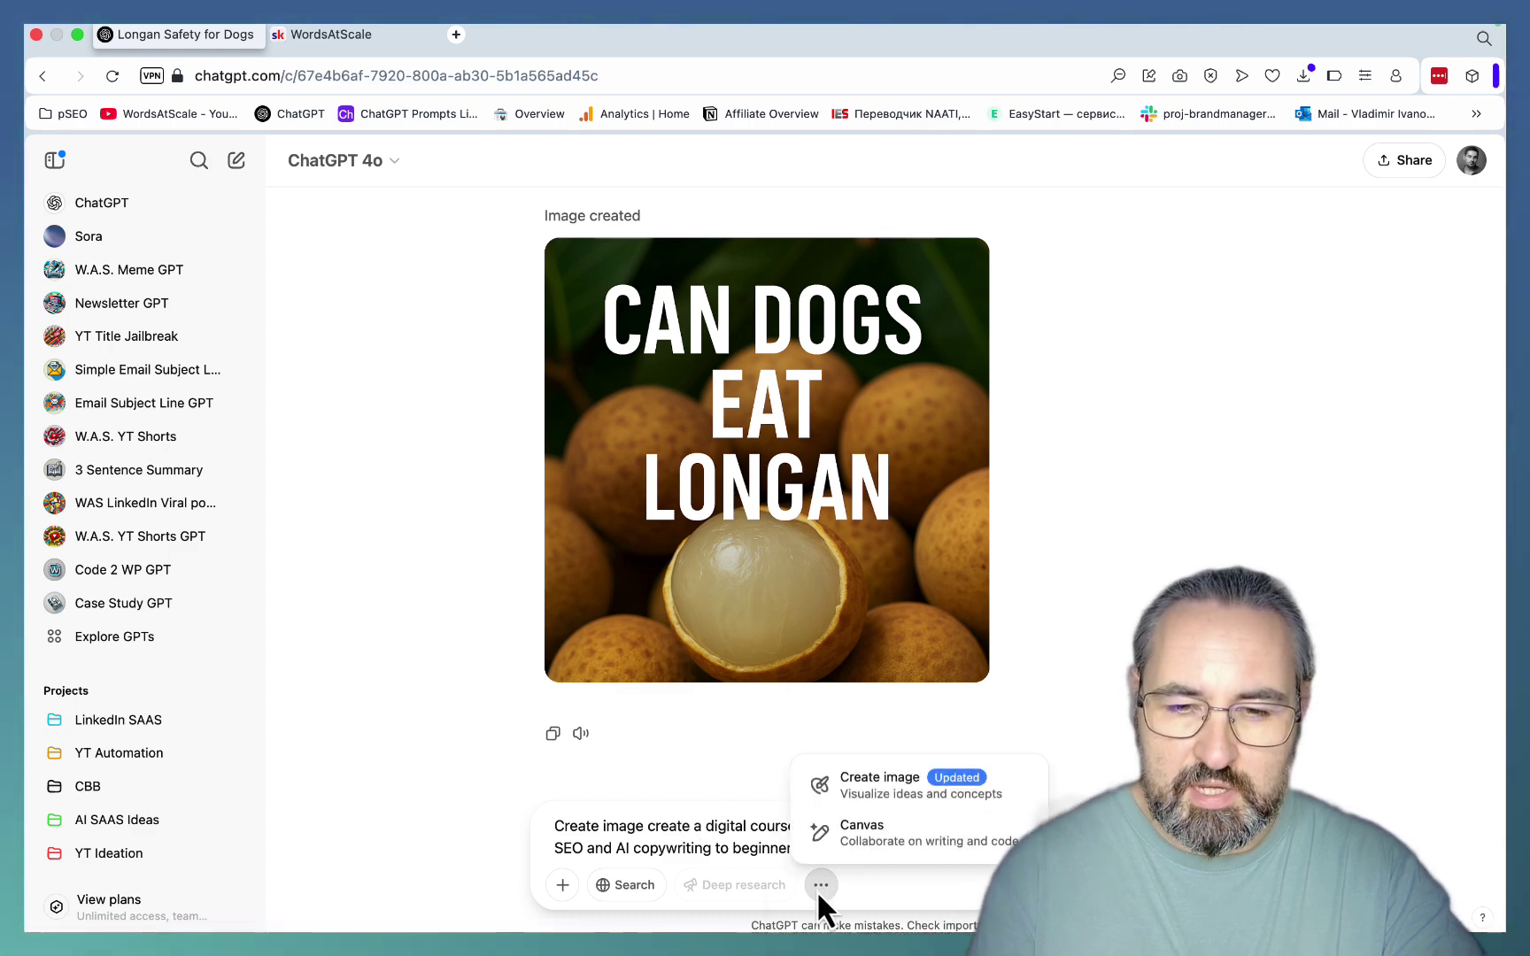
click(857, 783)
key(Return)
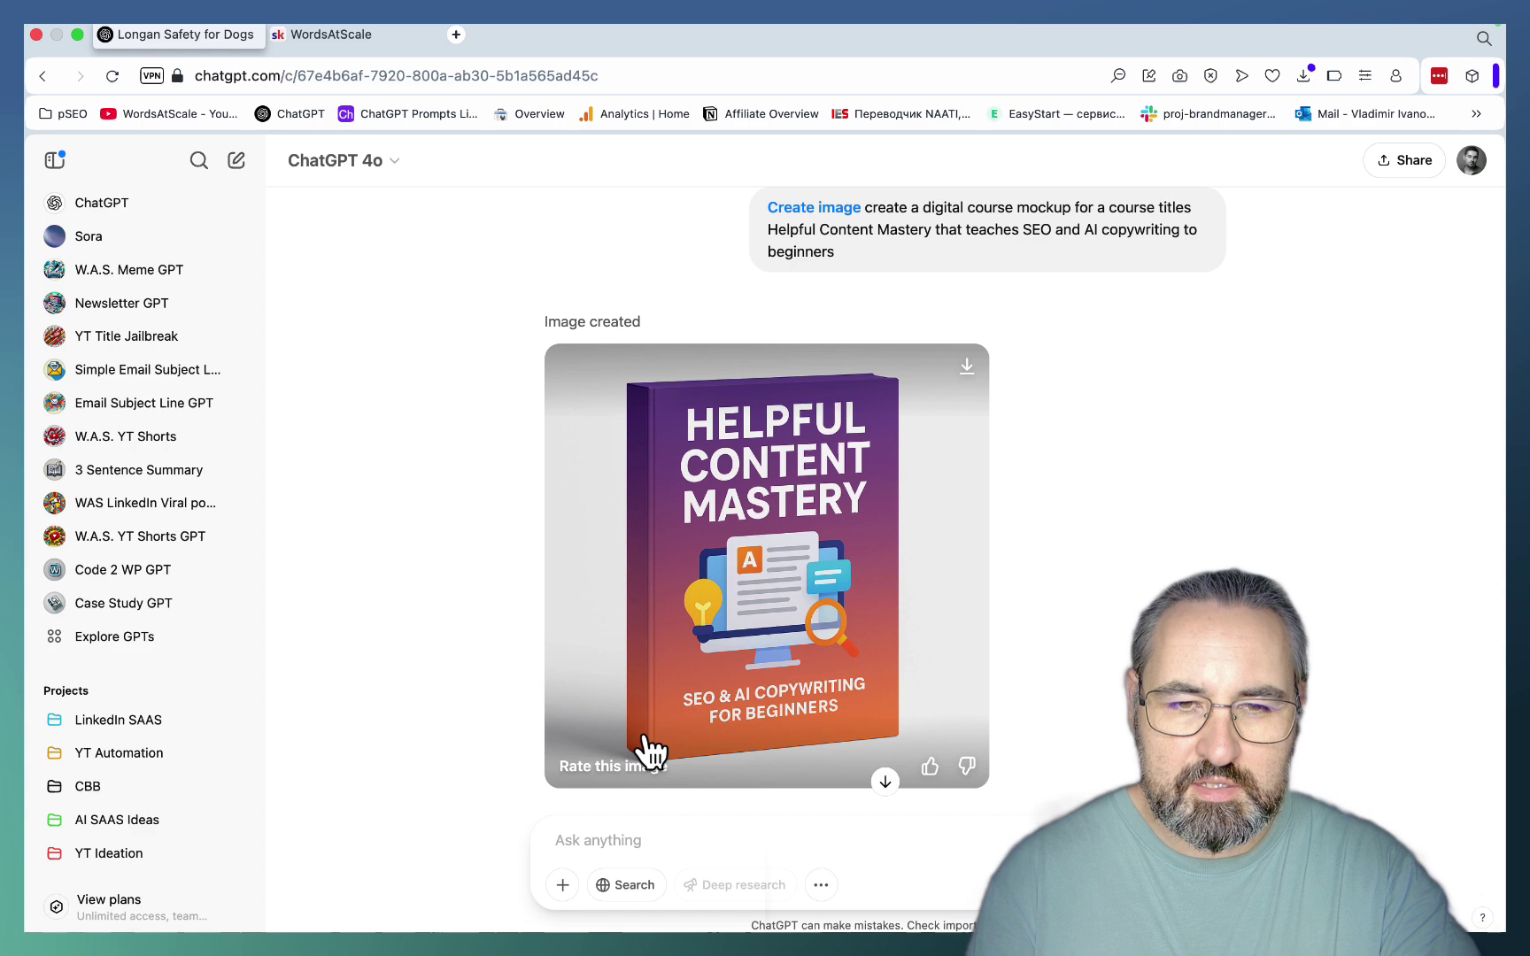
scroll(443, 677, down, 2)
Step: Send the 'Leo and Leona: Amazing Adventures!' kids book cover prompt as an image request
click(820, 886)
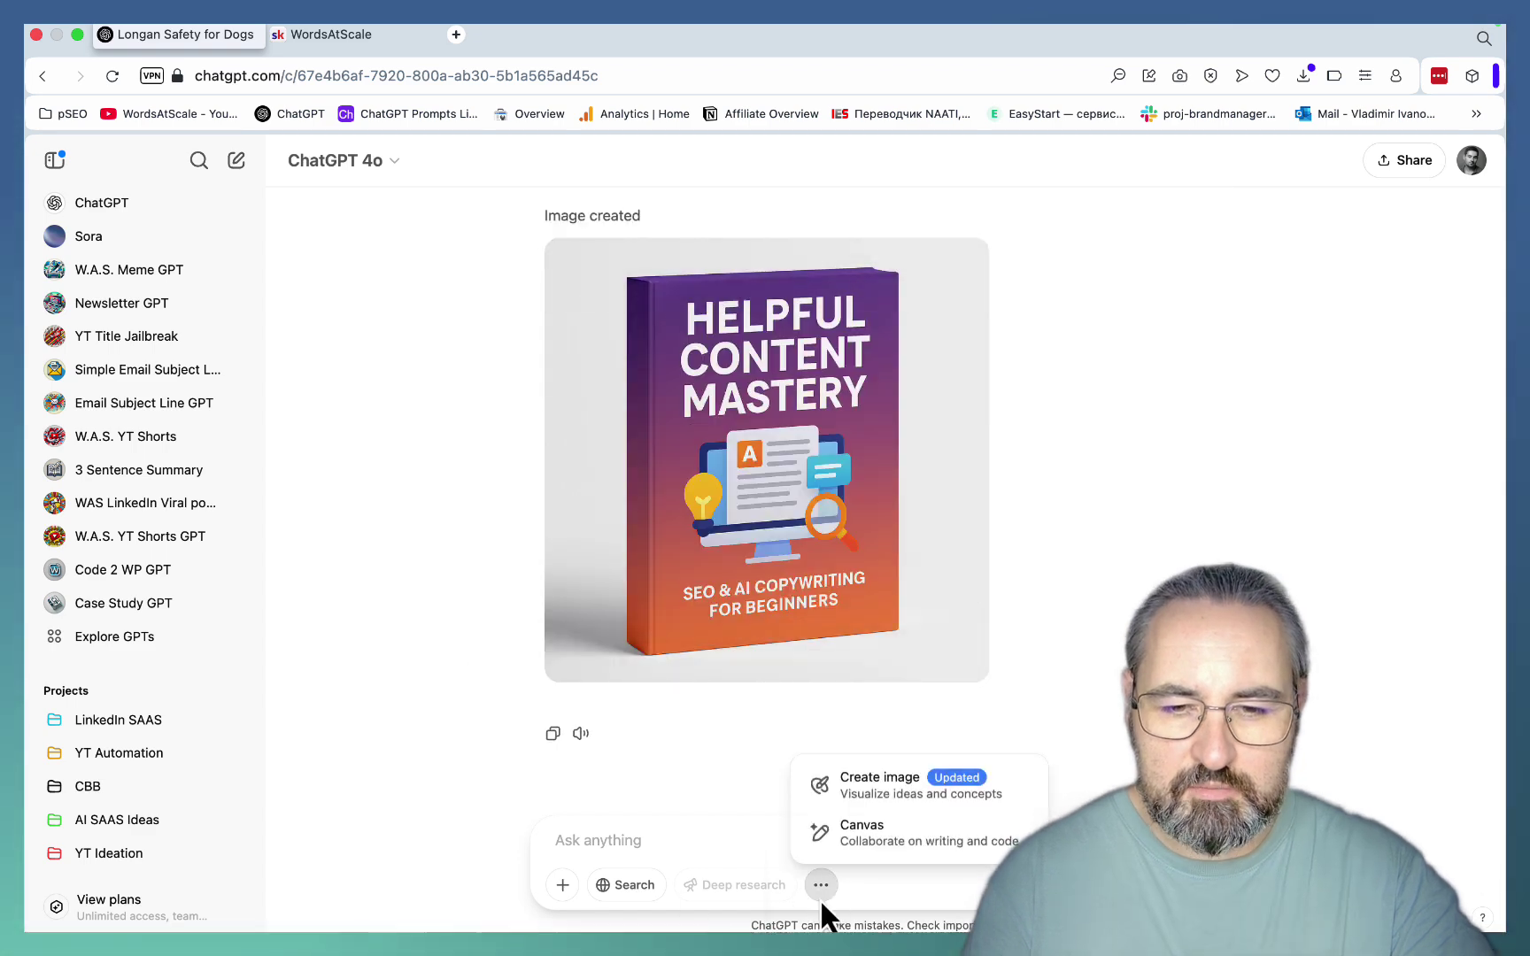
click(872, 801)
key(super+v)
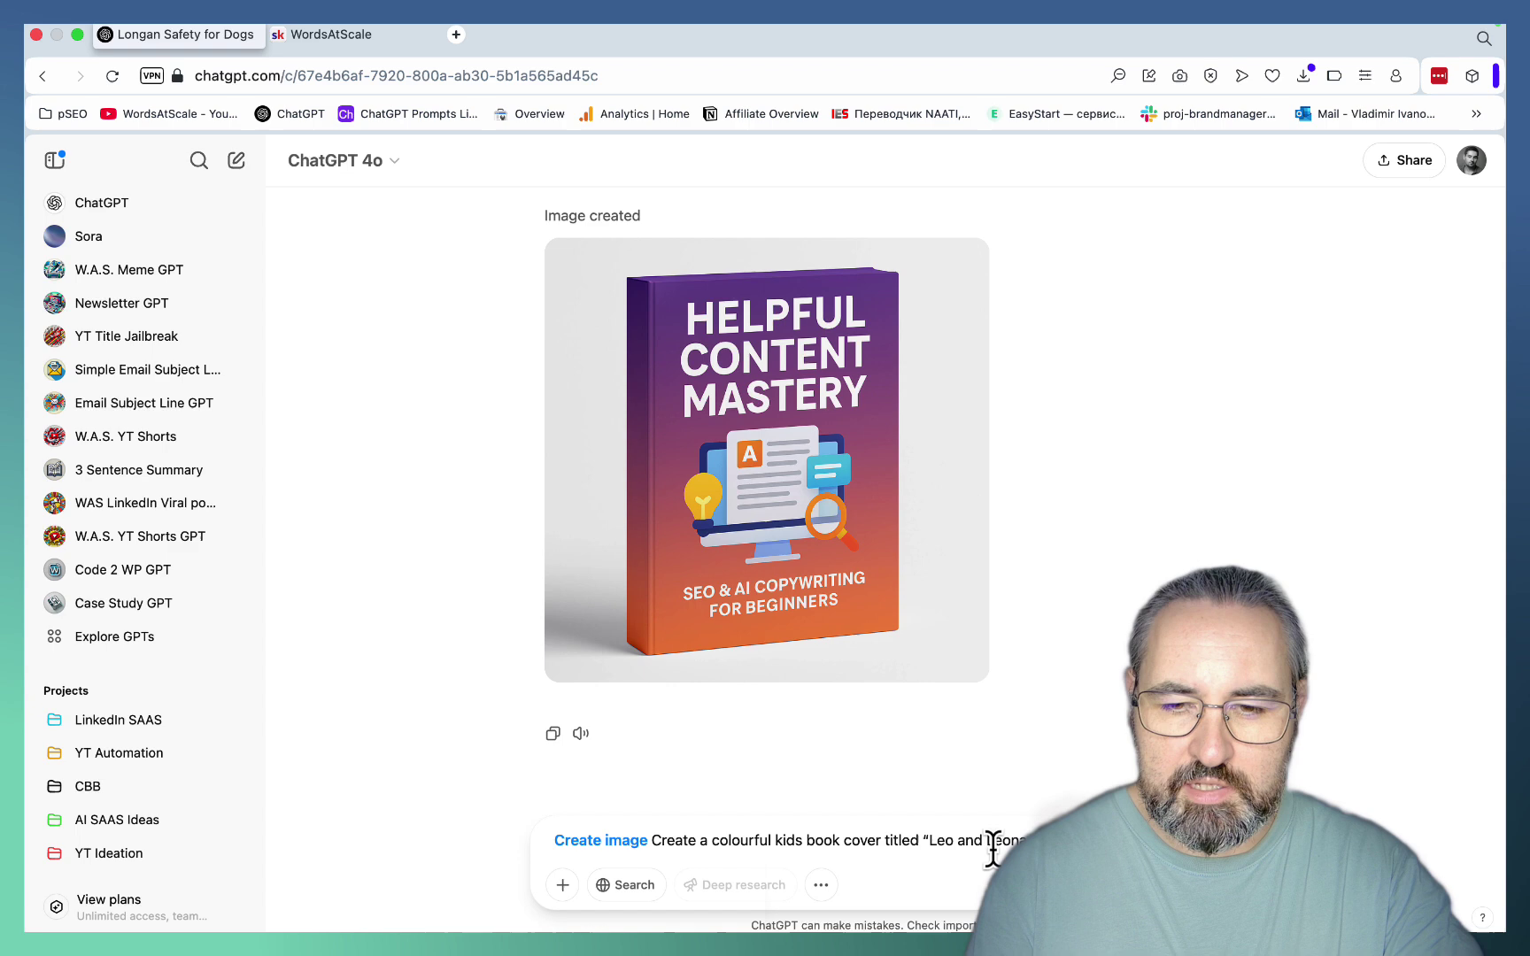
key(Return)
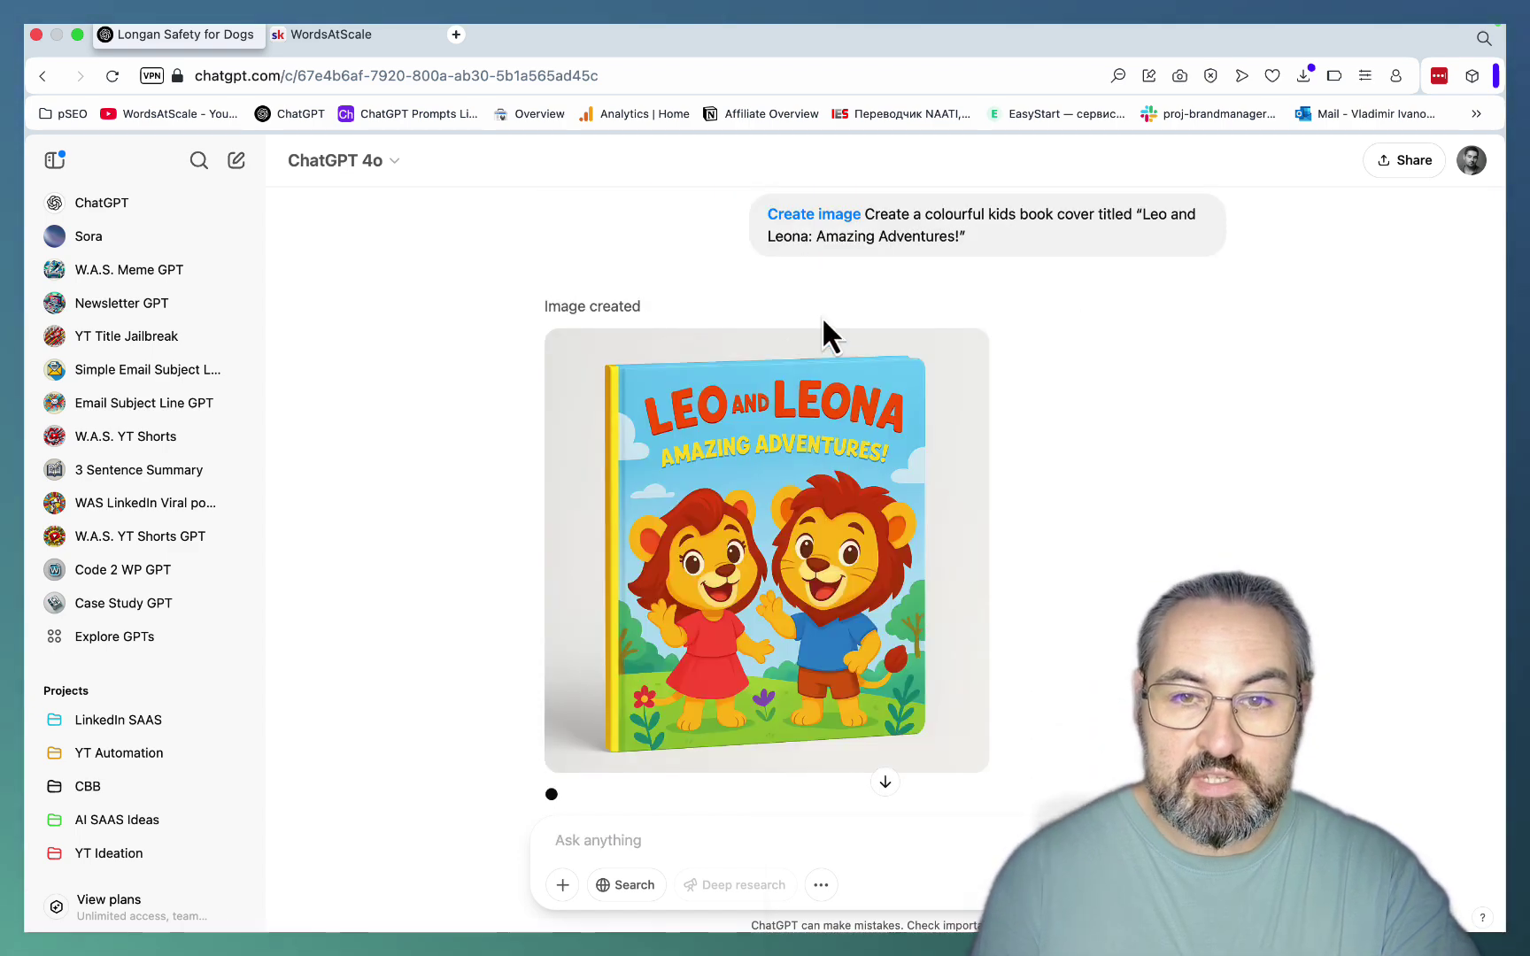
Step: View the book cover full size, then paste the meme-coin lead magnet report cover prompt
click(759, 561)
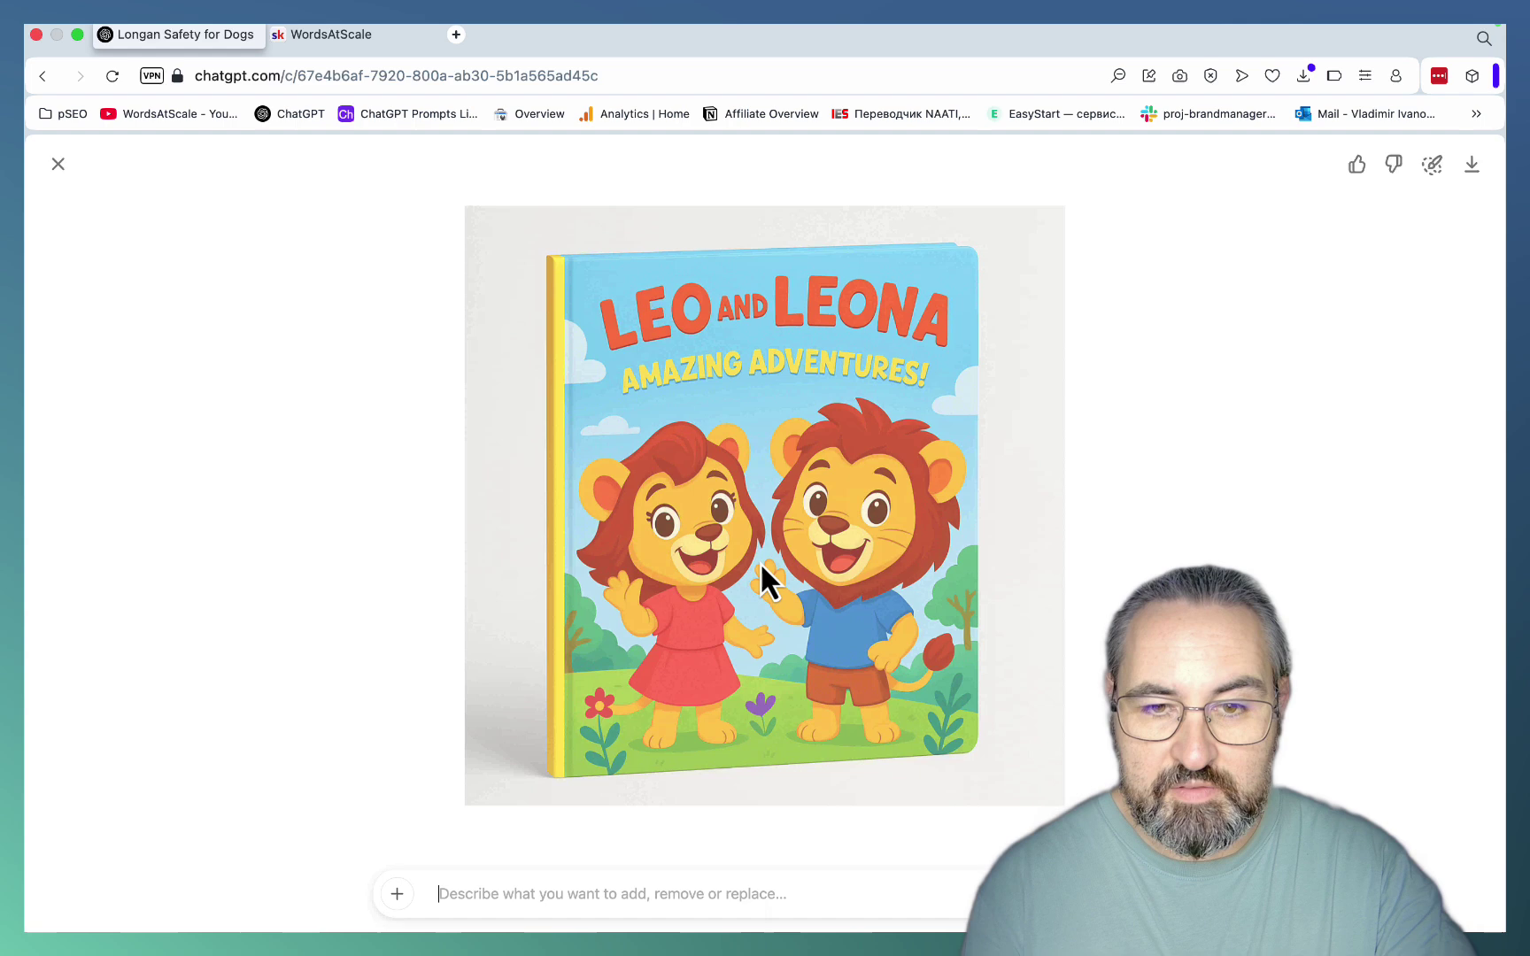
key(Escape)
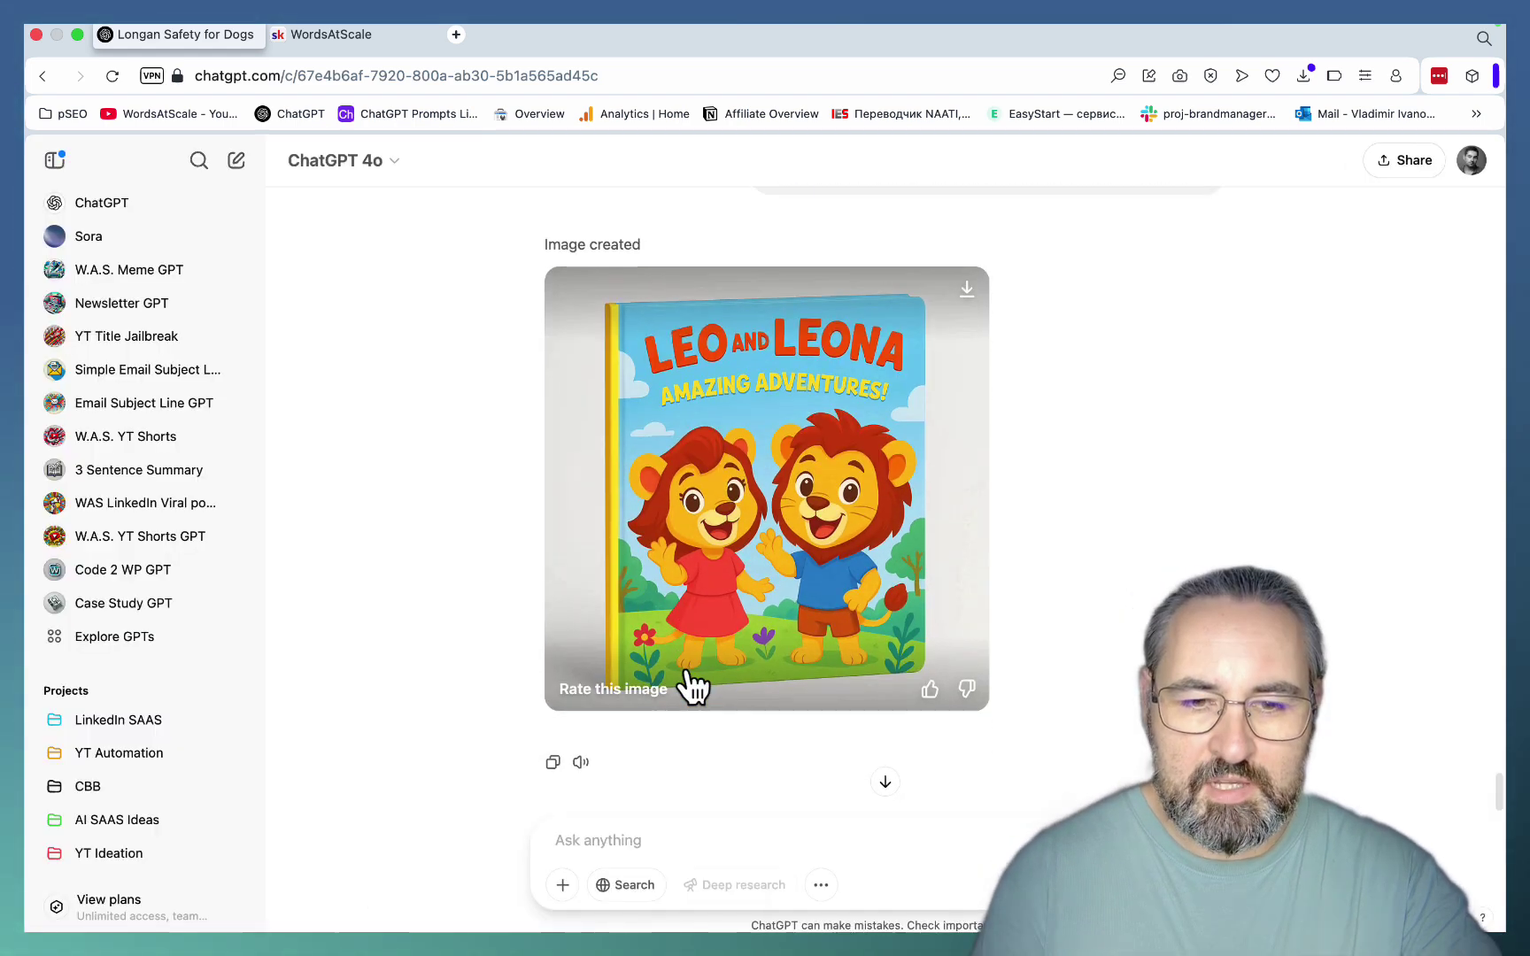
click(570, 840)
key(cmd+v)
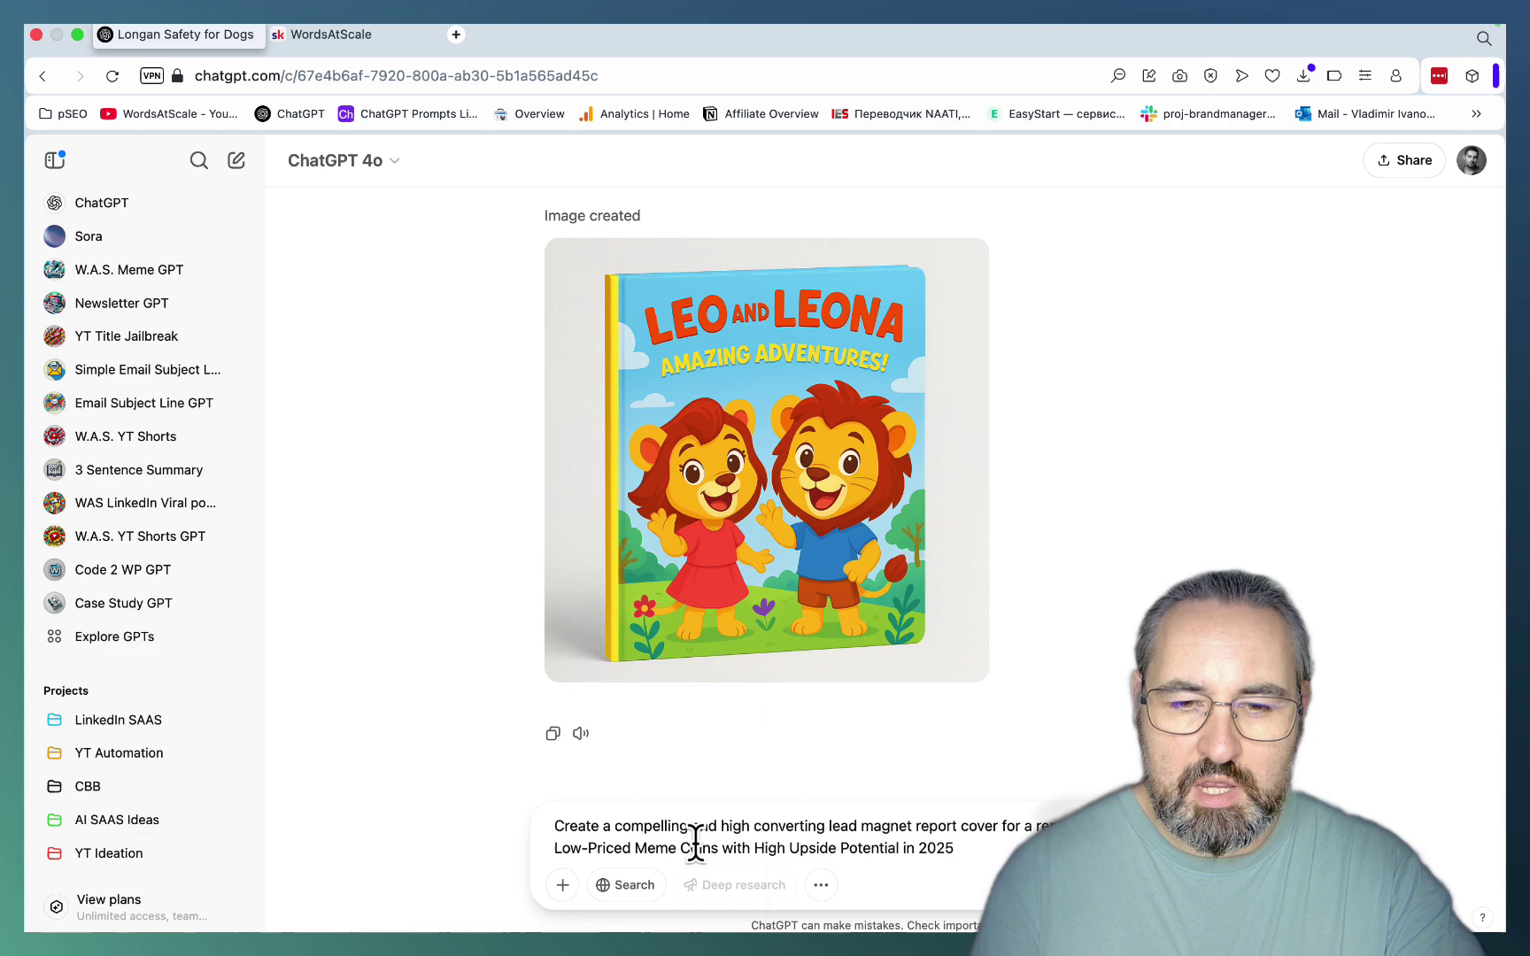
Step: Send the meme-coin lead magnet prompt and review the generated three-coin report cover
key(Return)
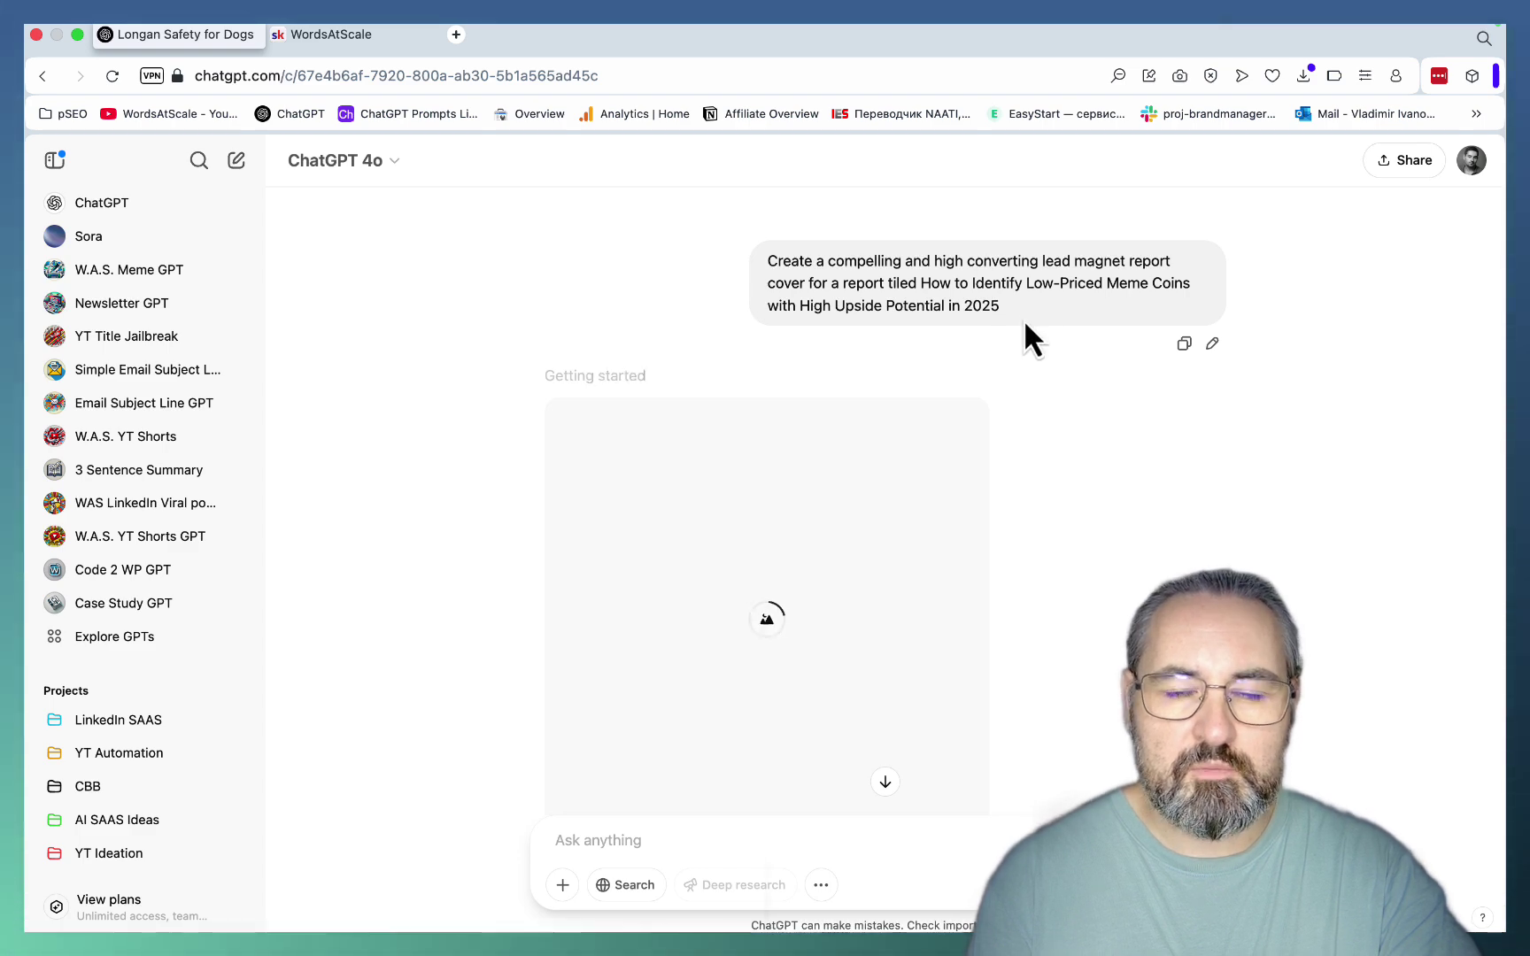
scroll(1034, 416, down, 2)
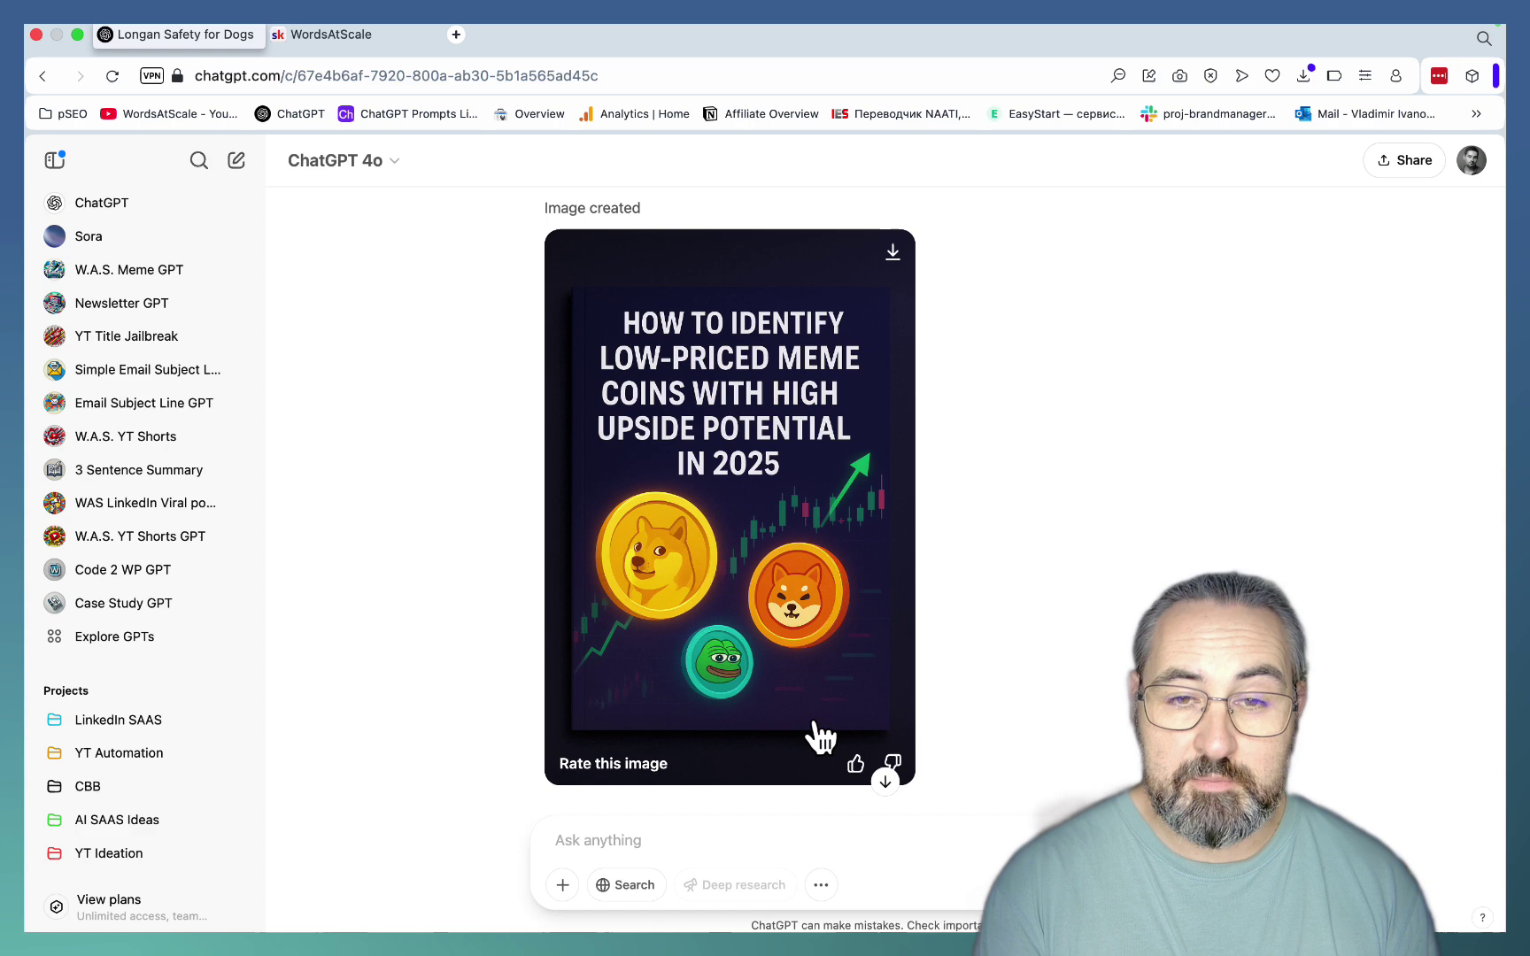
scroll(673, 673, down, 2)
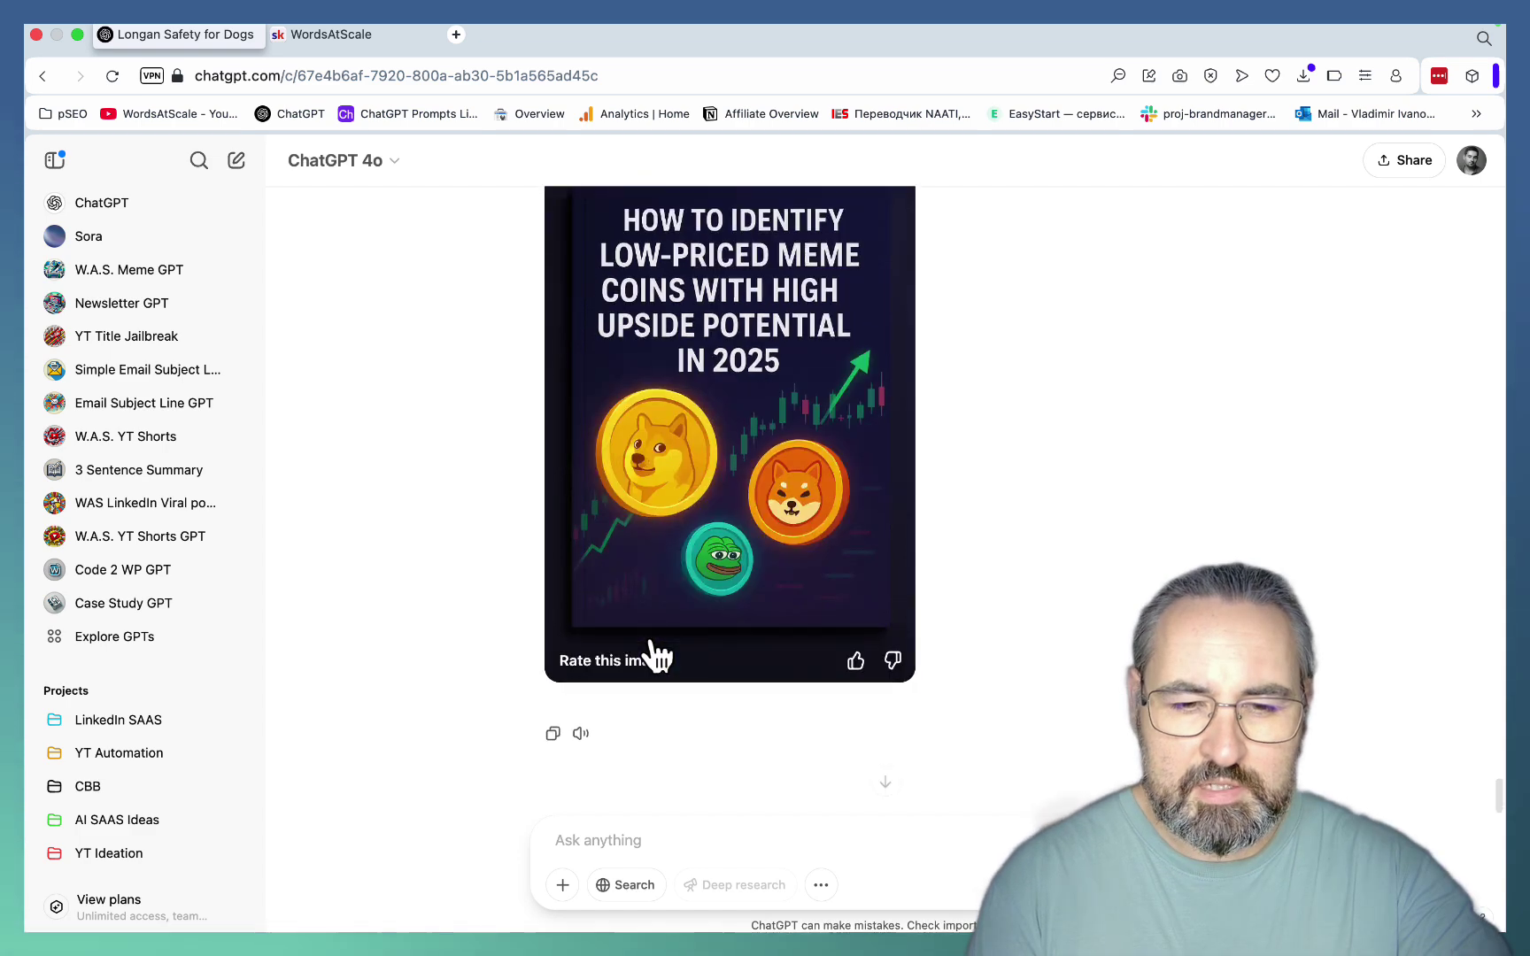
click(821, 885)
click(879, 785)
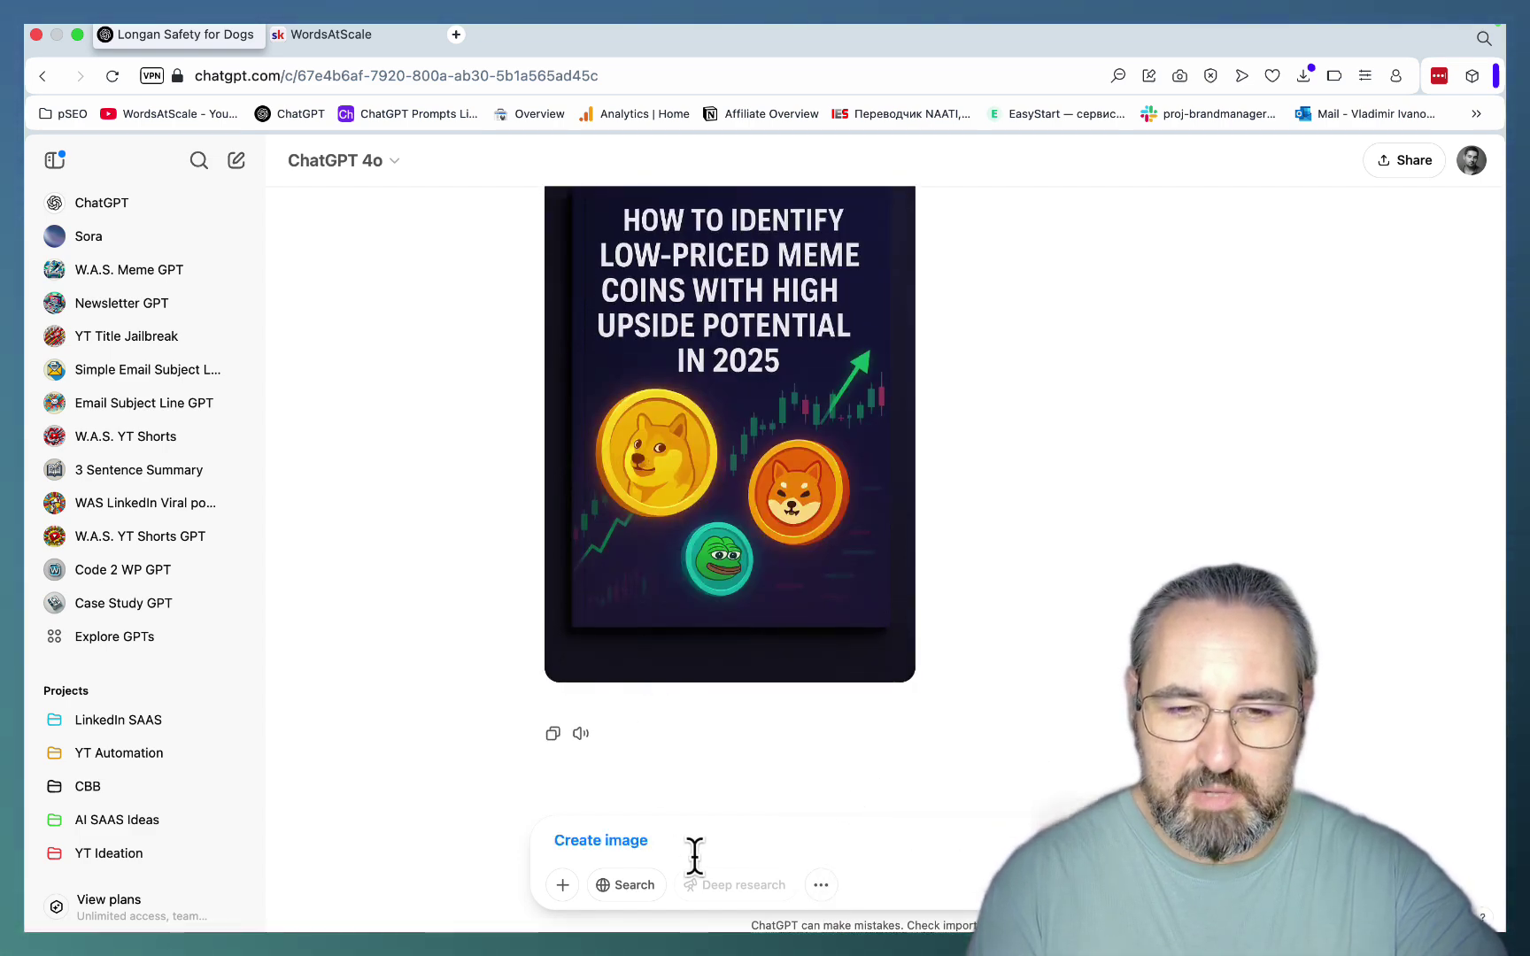
Step: Attach the face photo from Downloads and send the pasted thumbnail prompt with 'yt thumbnail' added
click(567, 886)
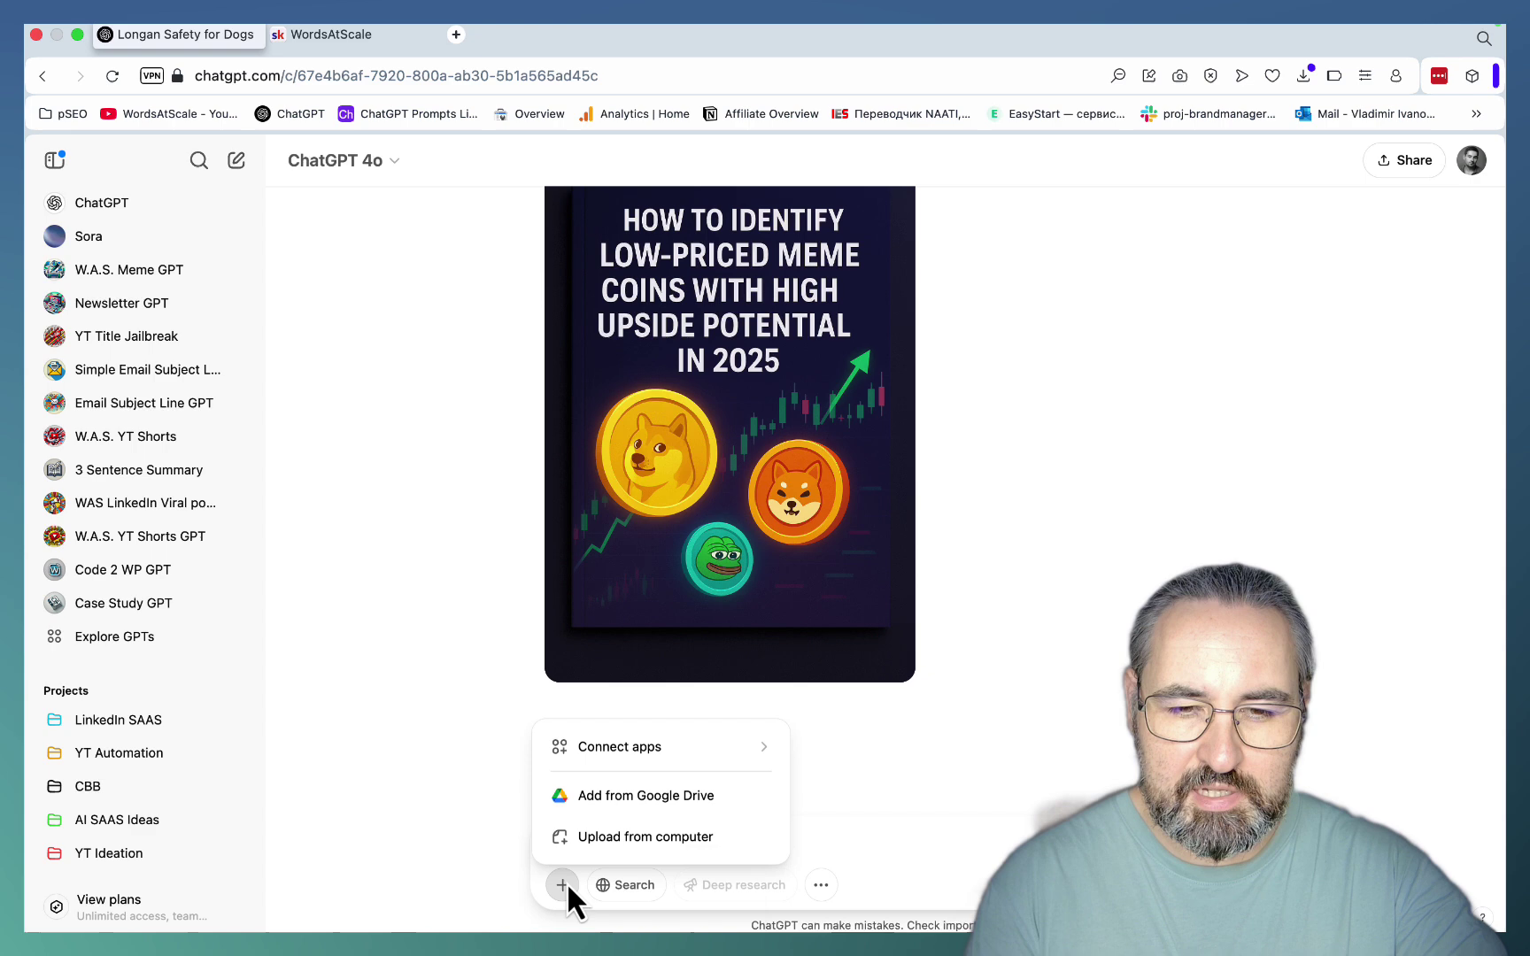
click(584, 862)
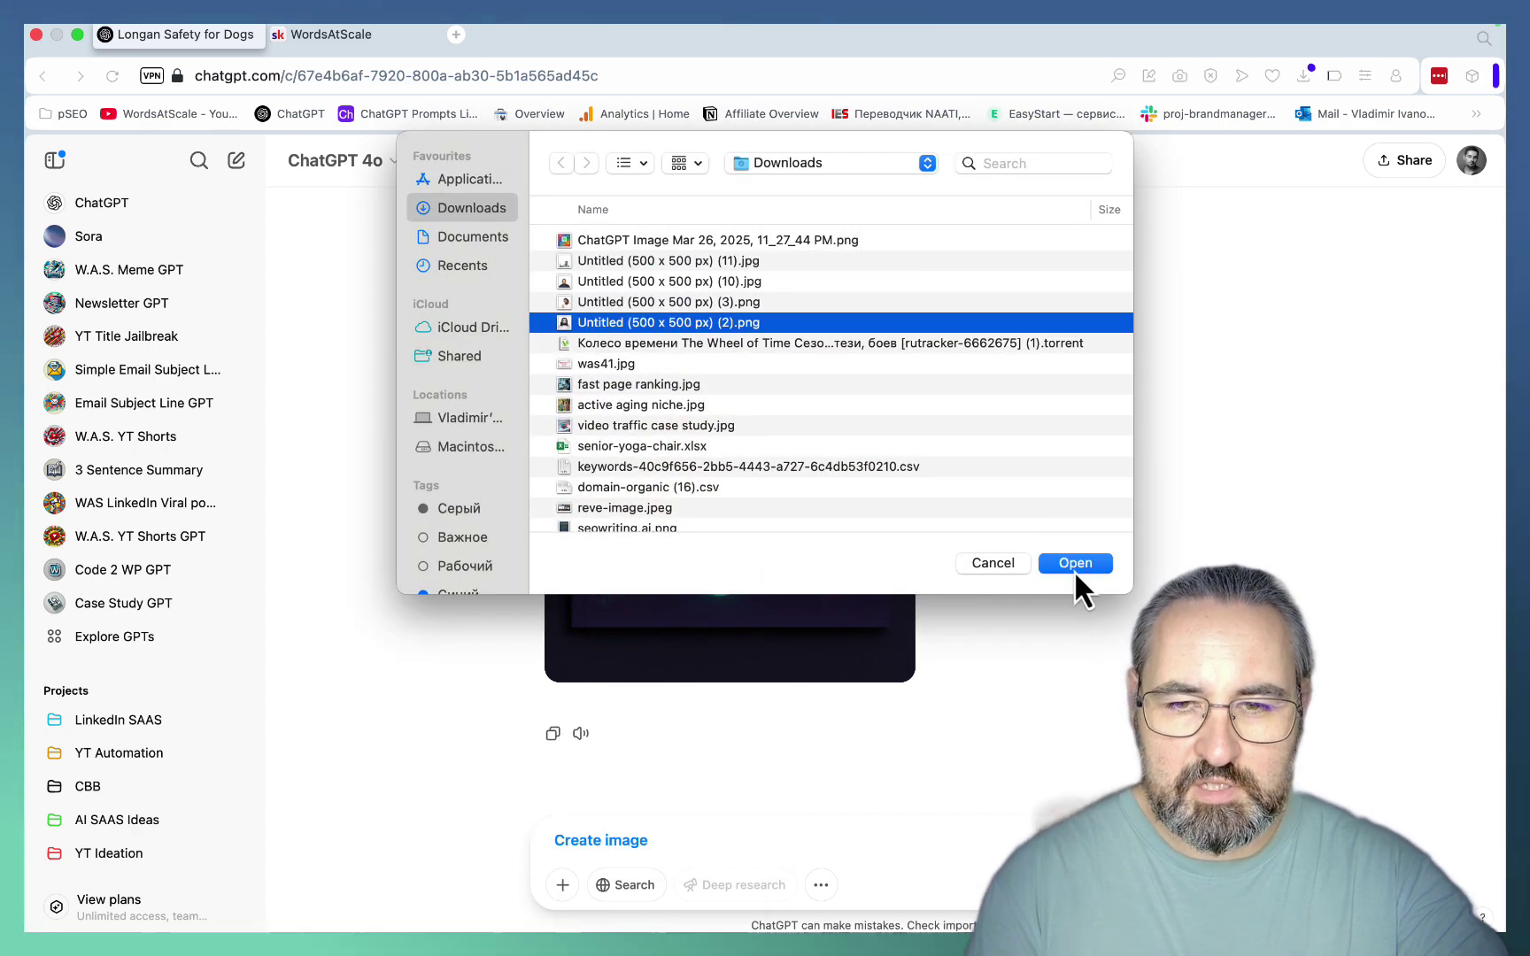
click(1077, 564)
key(super+v)
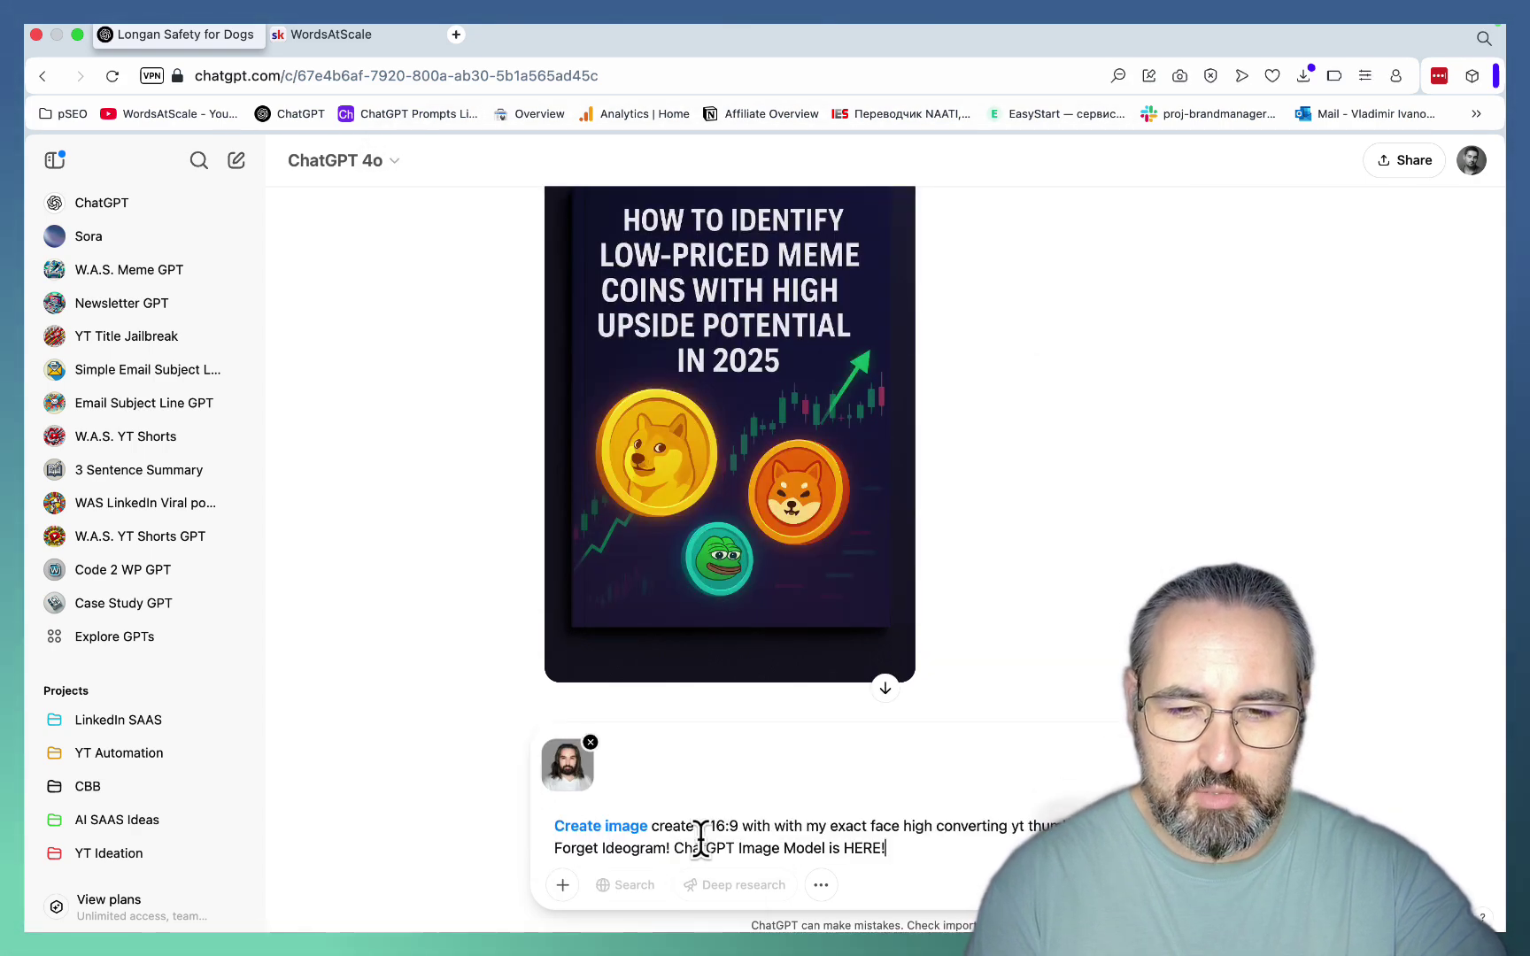
click(775, 826)
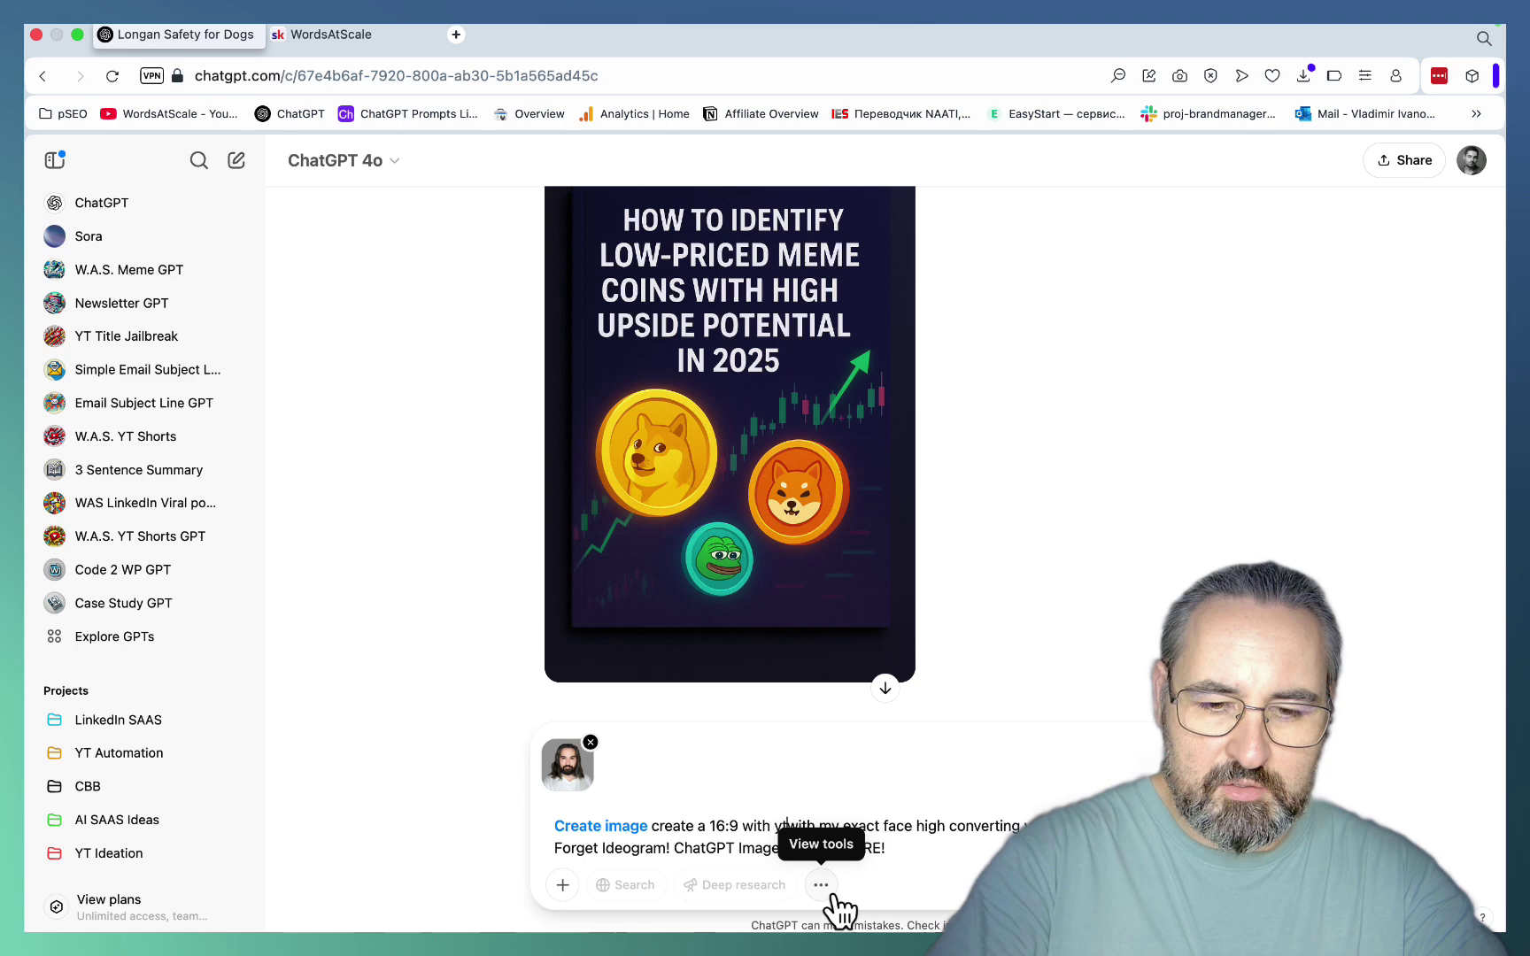
text(yt thumbnail)
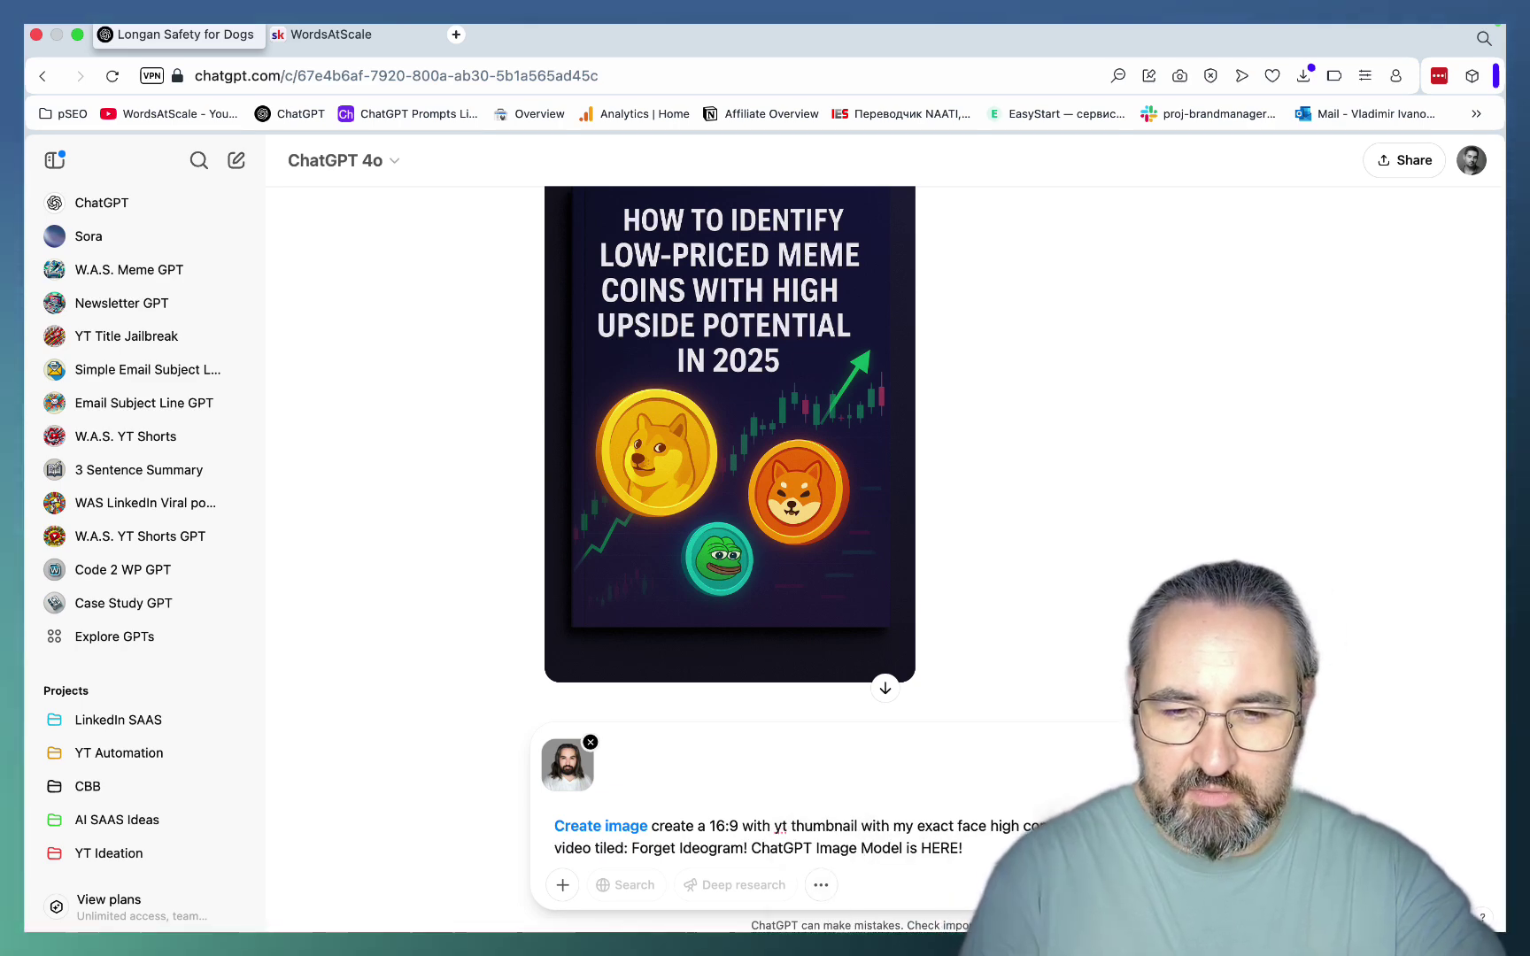
key(Return)
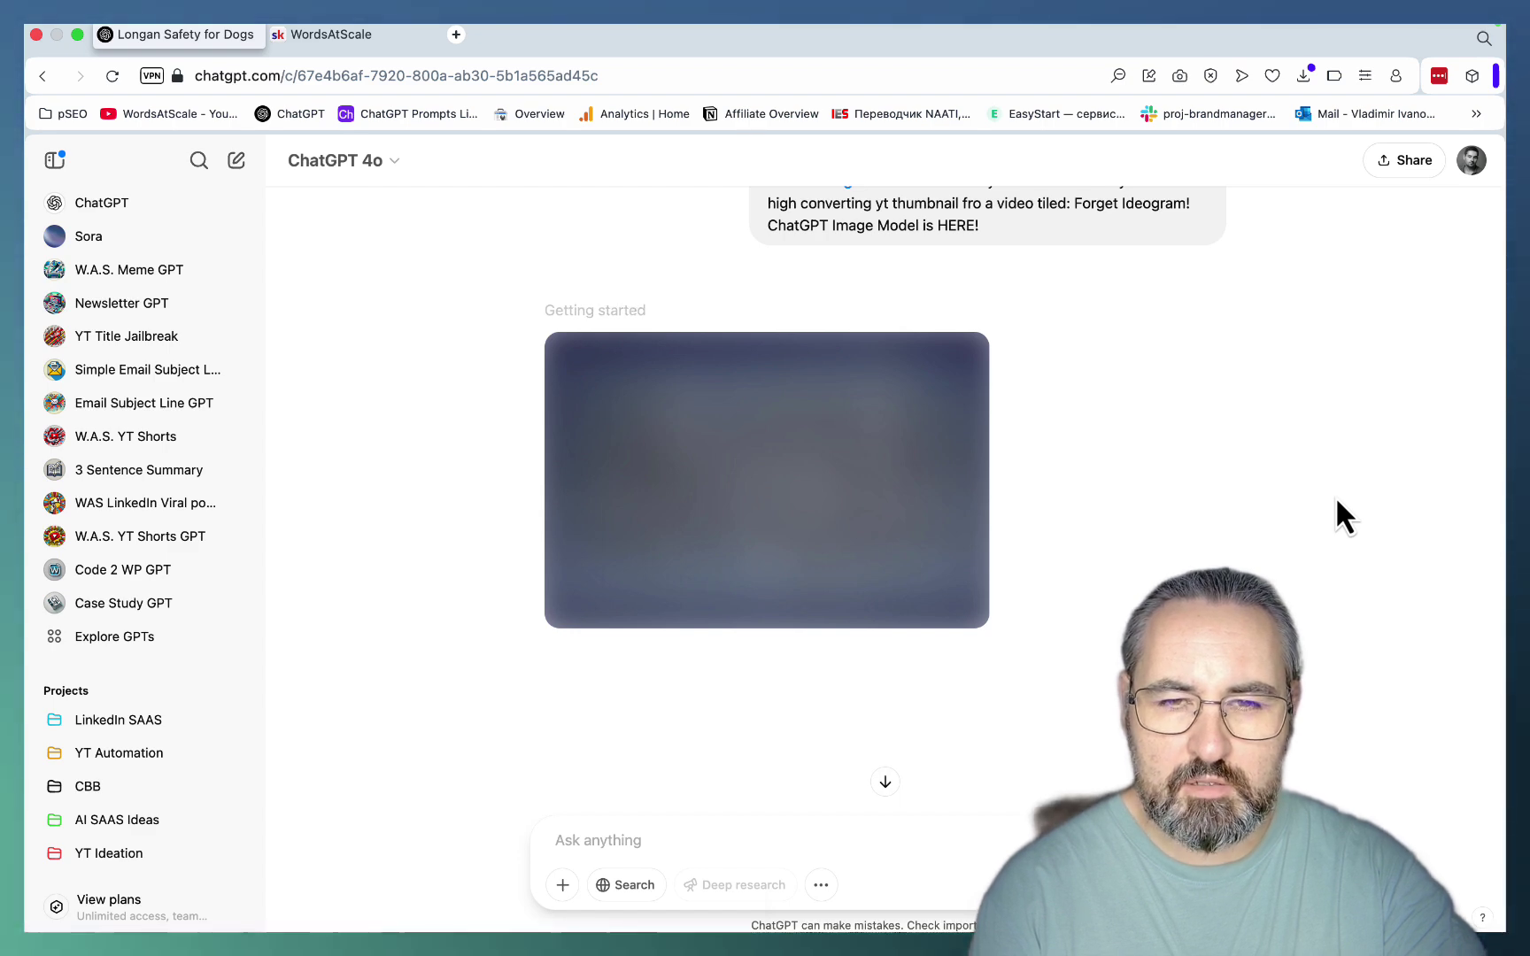
Step: Scroll through the chat to review the generated 'FORGET IDEOGRAM!' 16:9 thumbnail
scroll(1337, 504, up, 5)
scroll(1079, 556, down, 5)
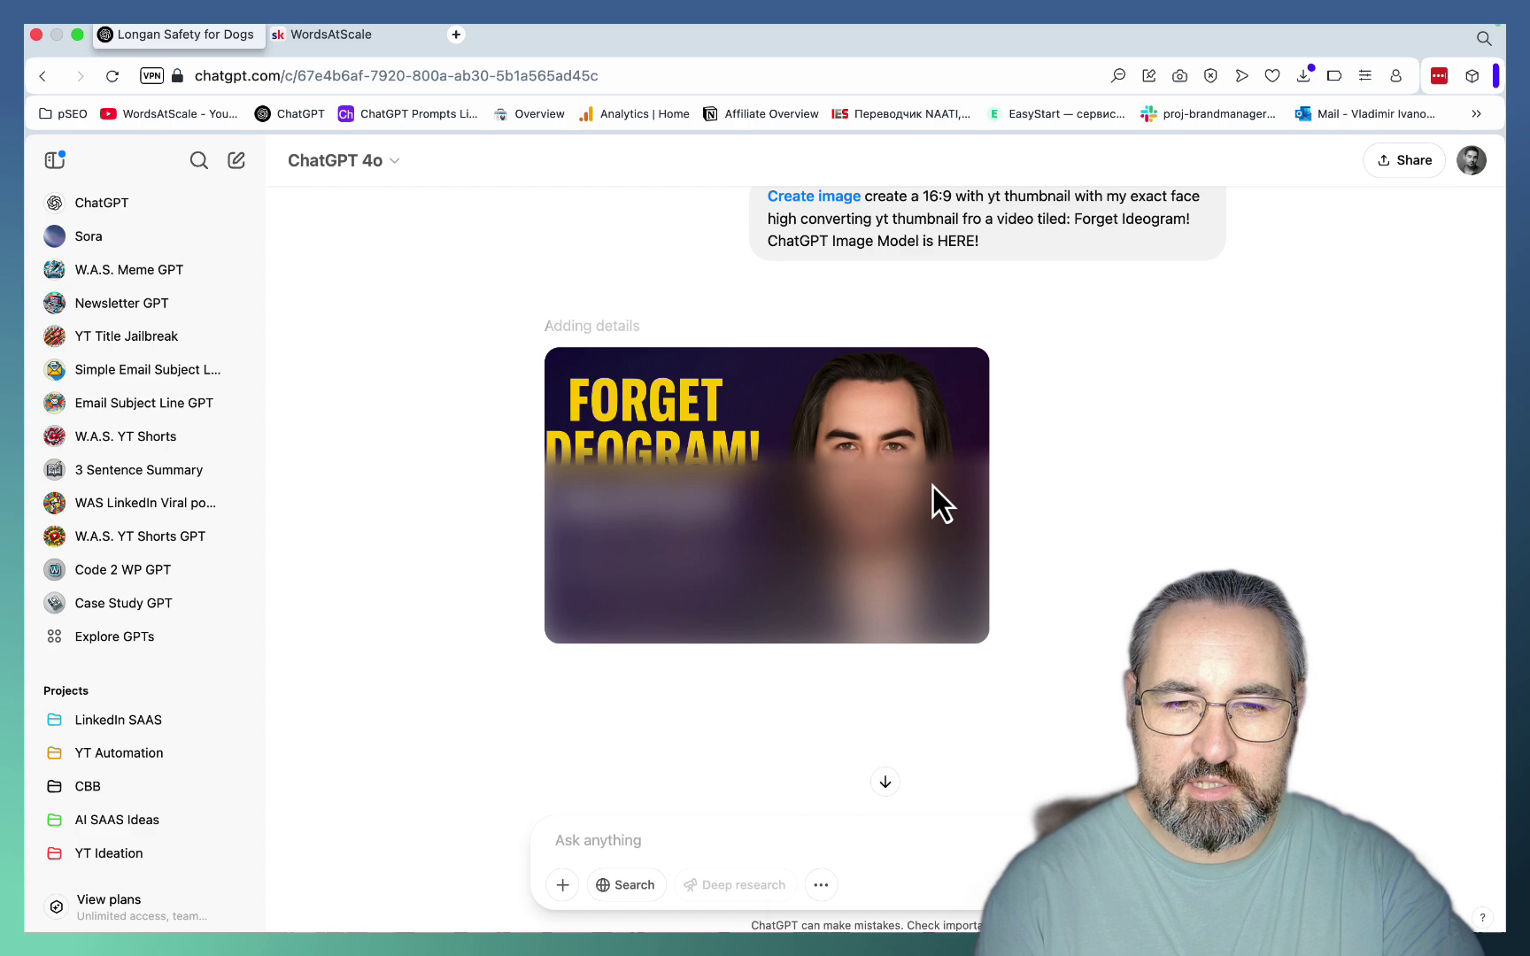
scroll(881, 428, up, 1)
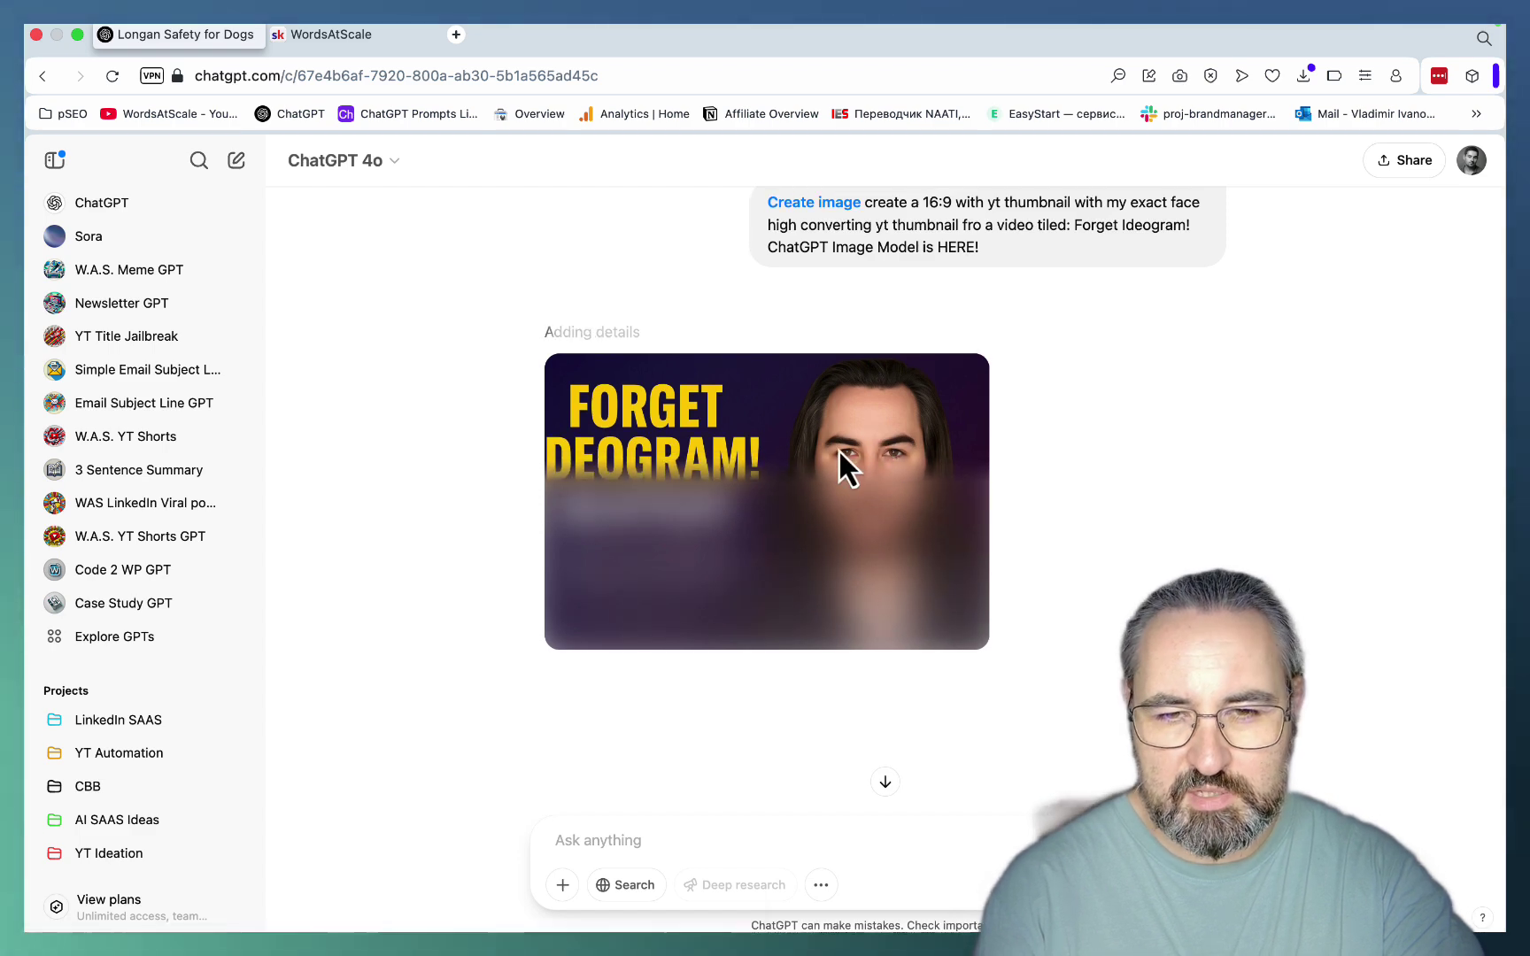
scroll(939, 503, up, 2)
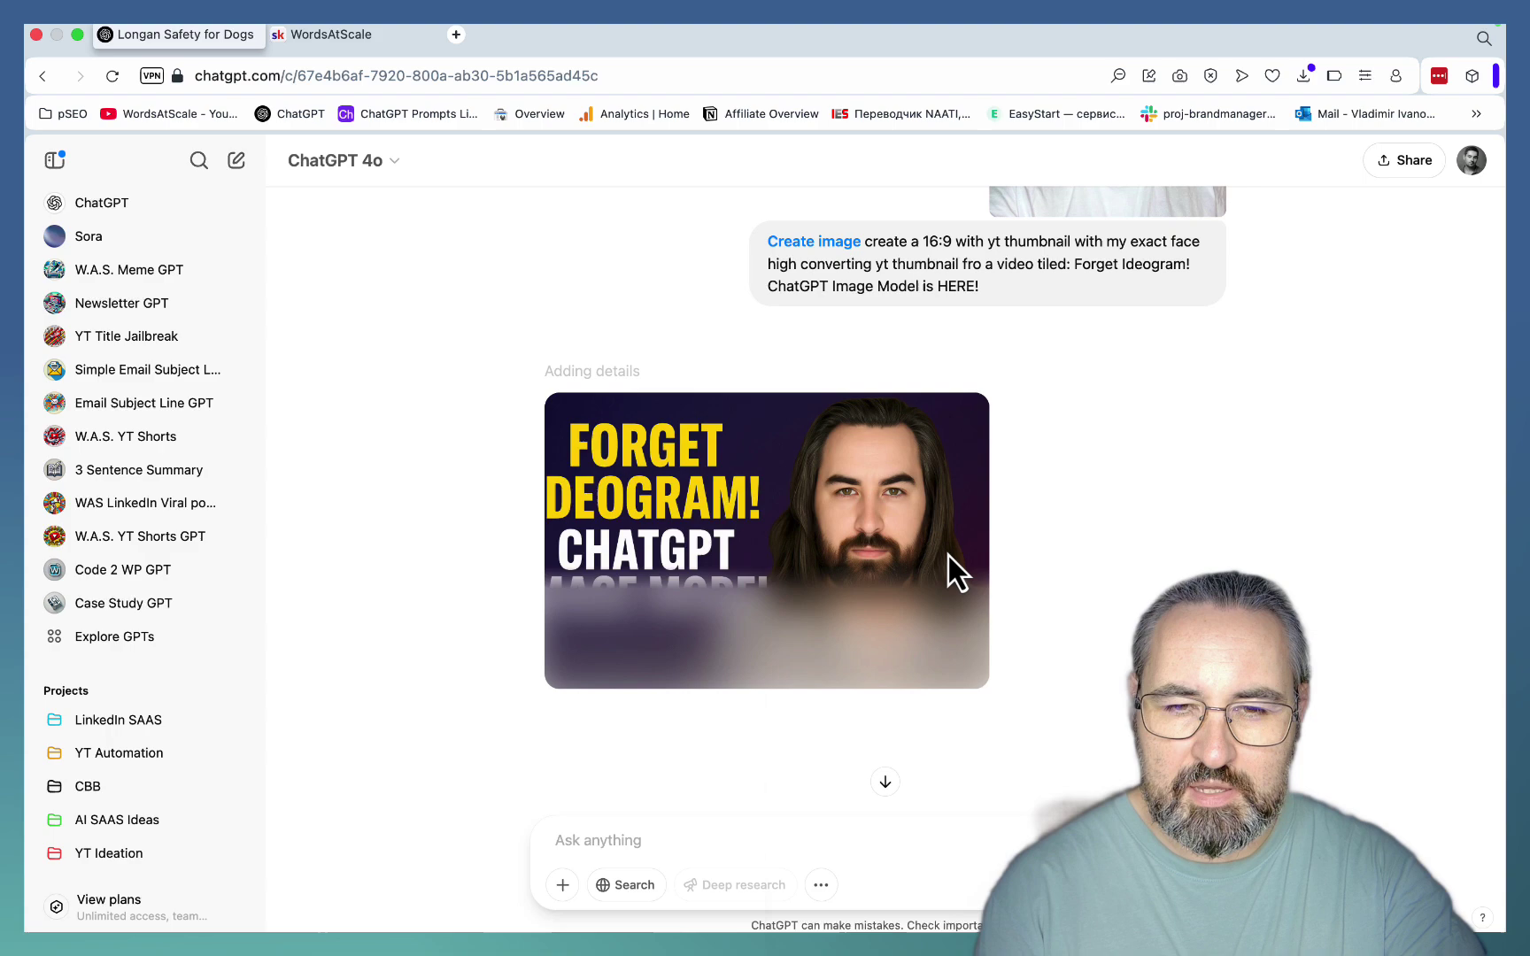
scroll(1144, 454, down, 2)
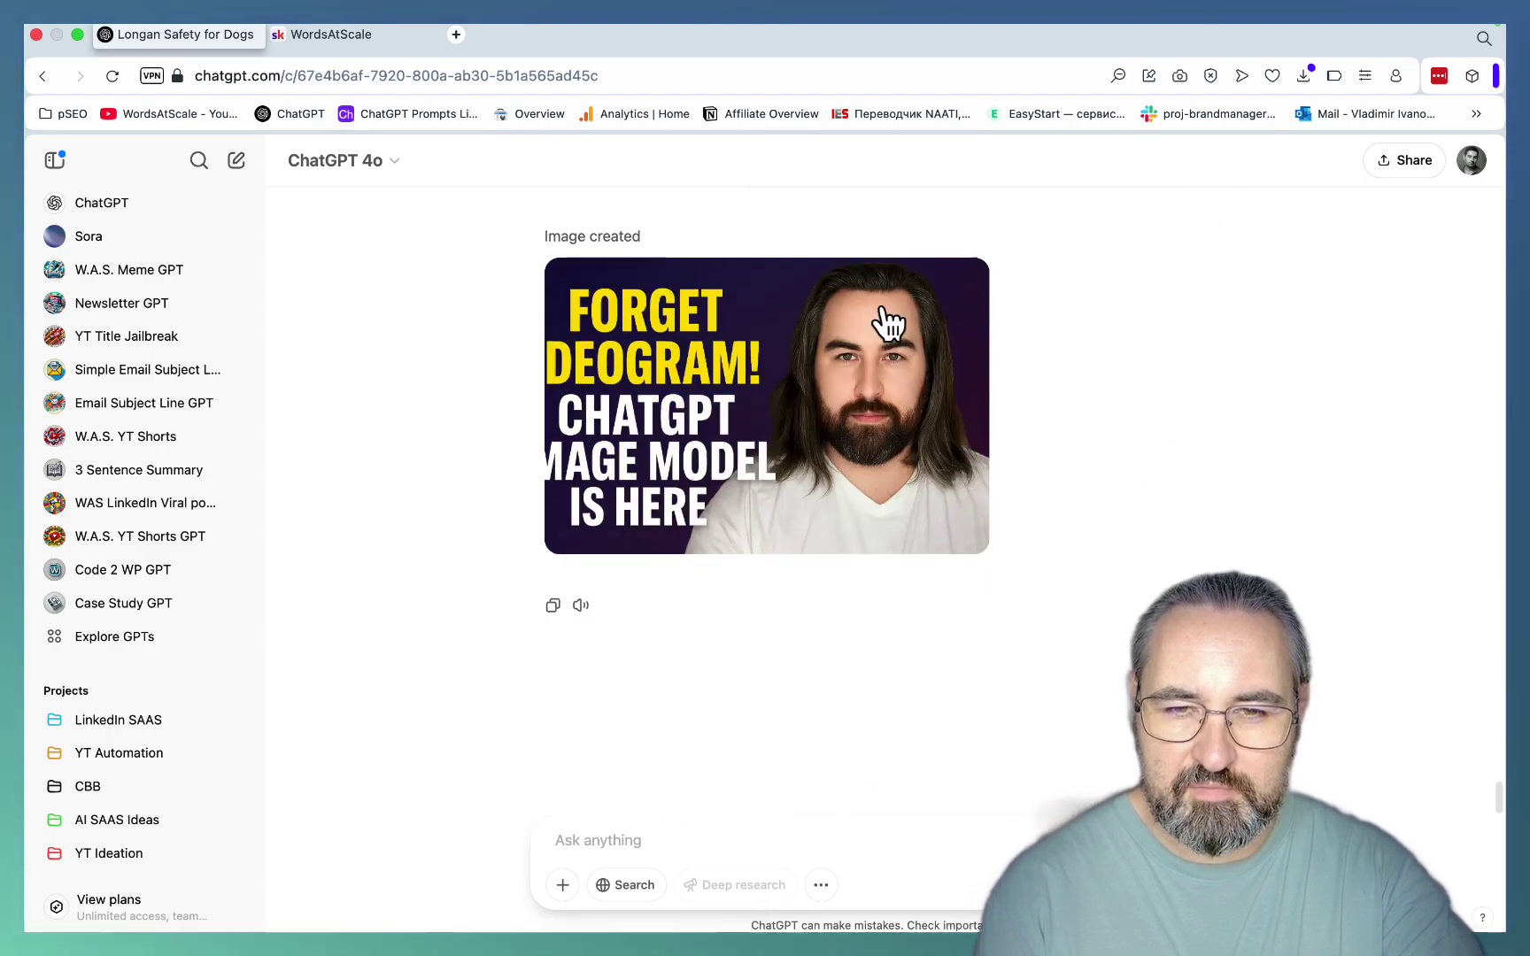
scroll(1083, 495, up, 5)
scroll(1083, 495, down, 5)
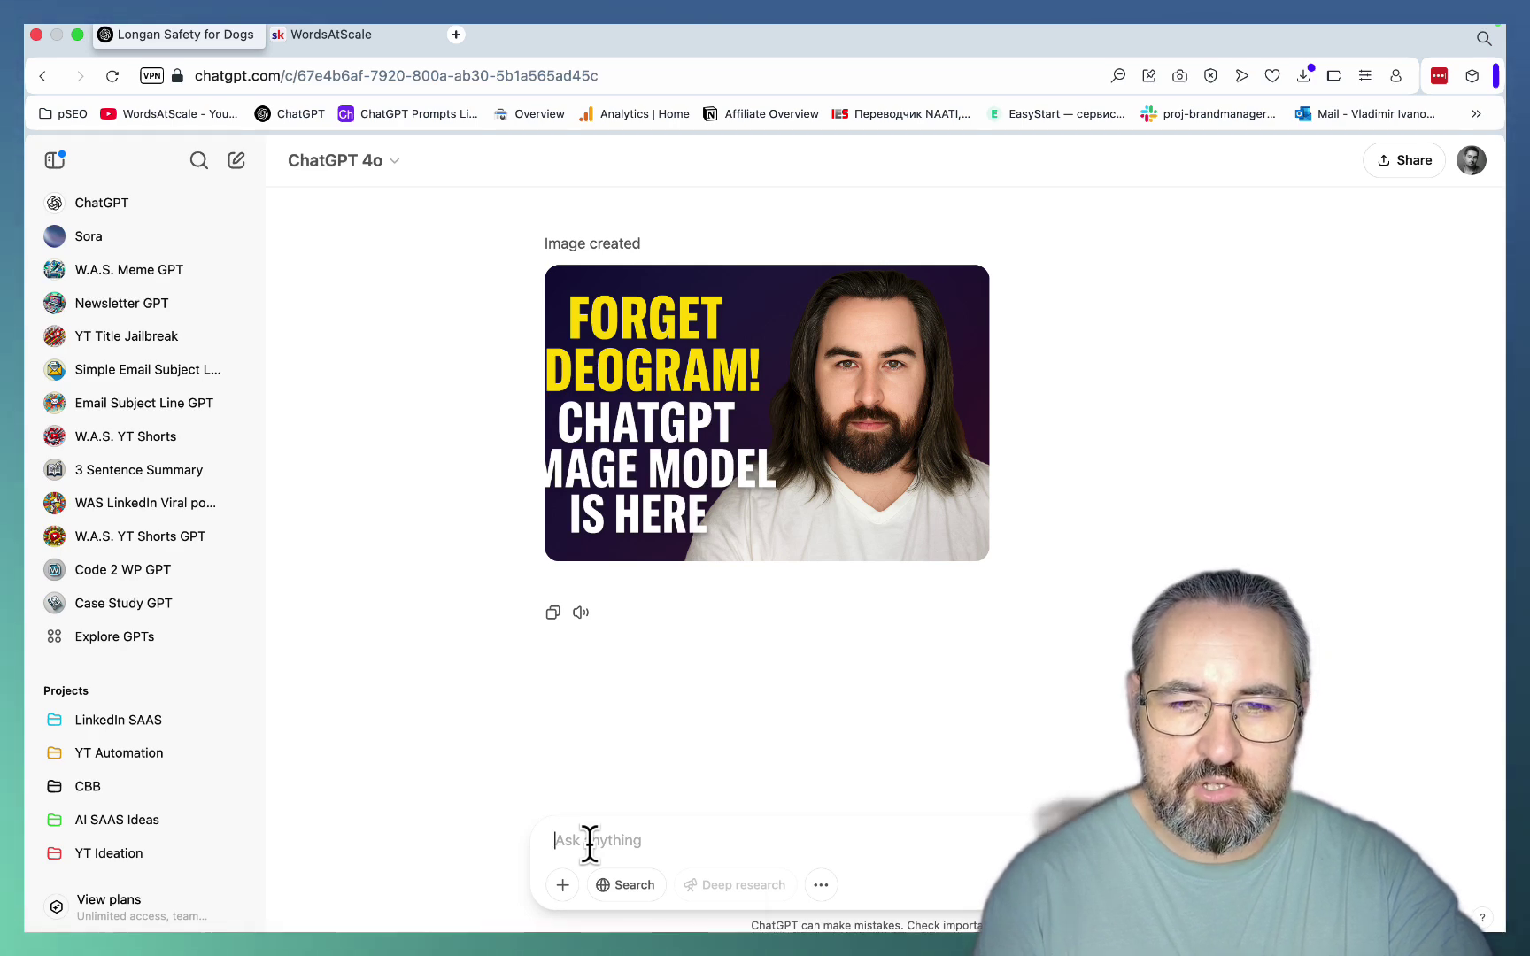
Step: Ask ChatGPT to make the thumbnail's t-shirt pink, then paste the Coca-Cola product photography prompt
text(make the)
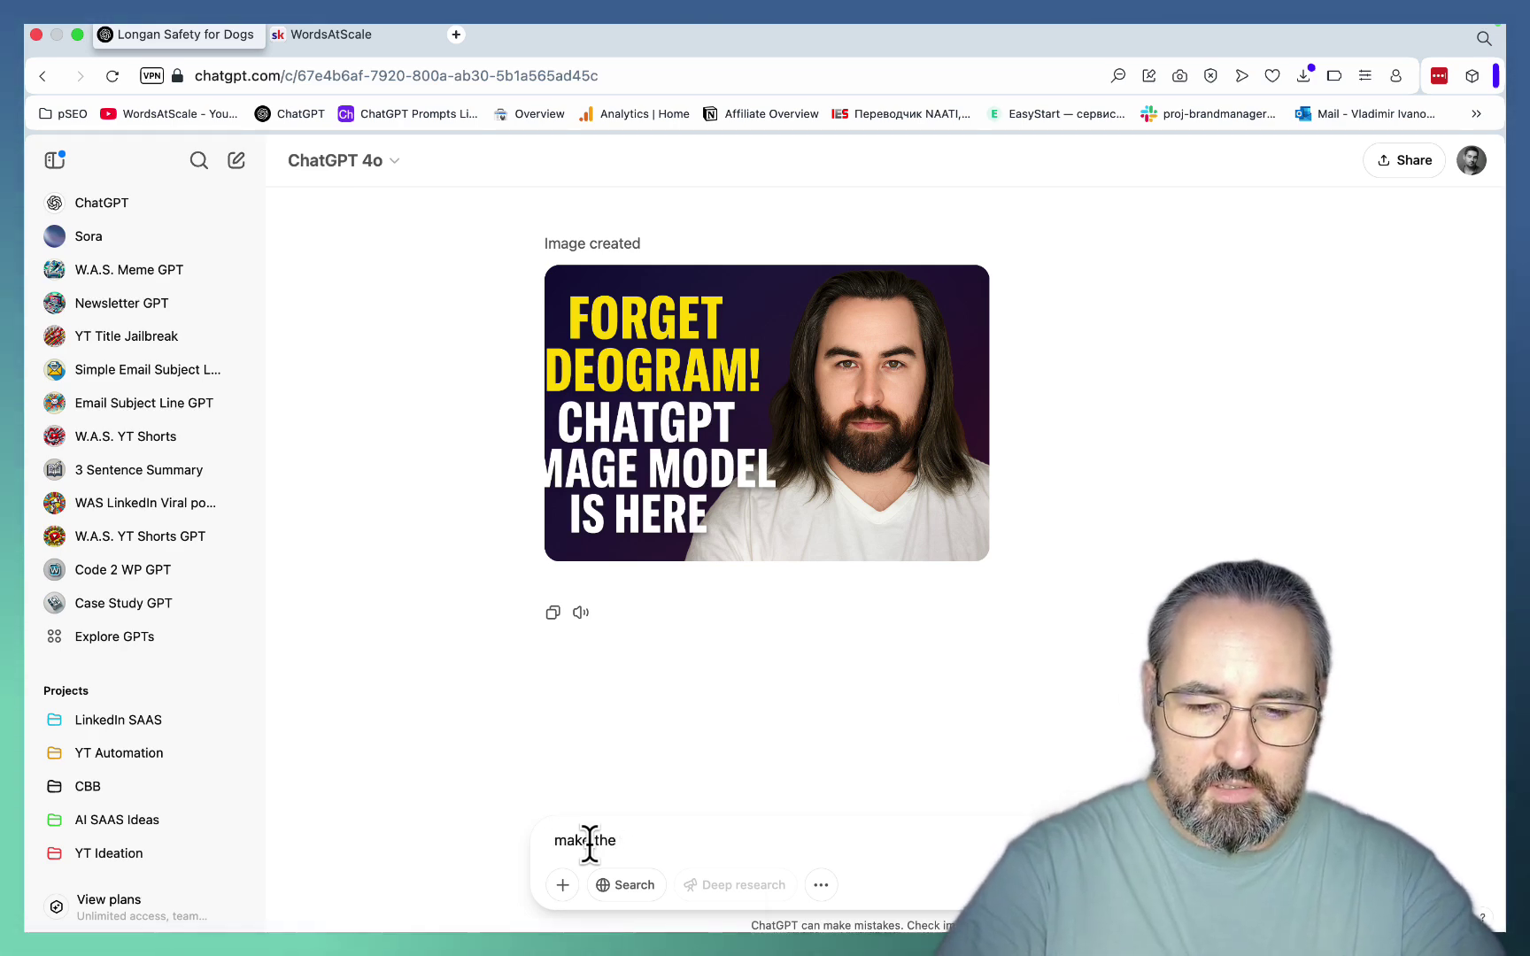
text( t-shirt coloor)
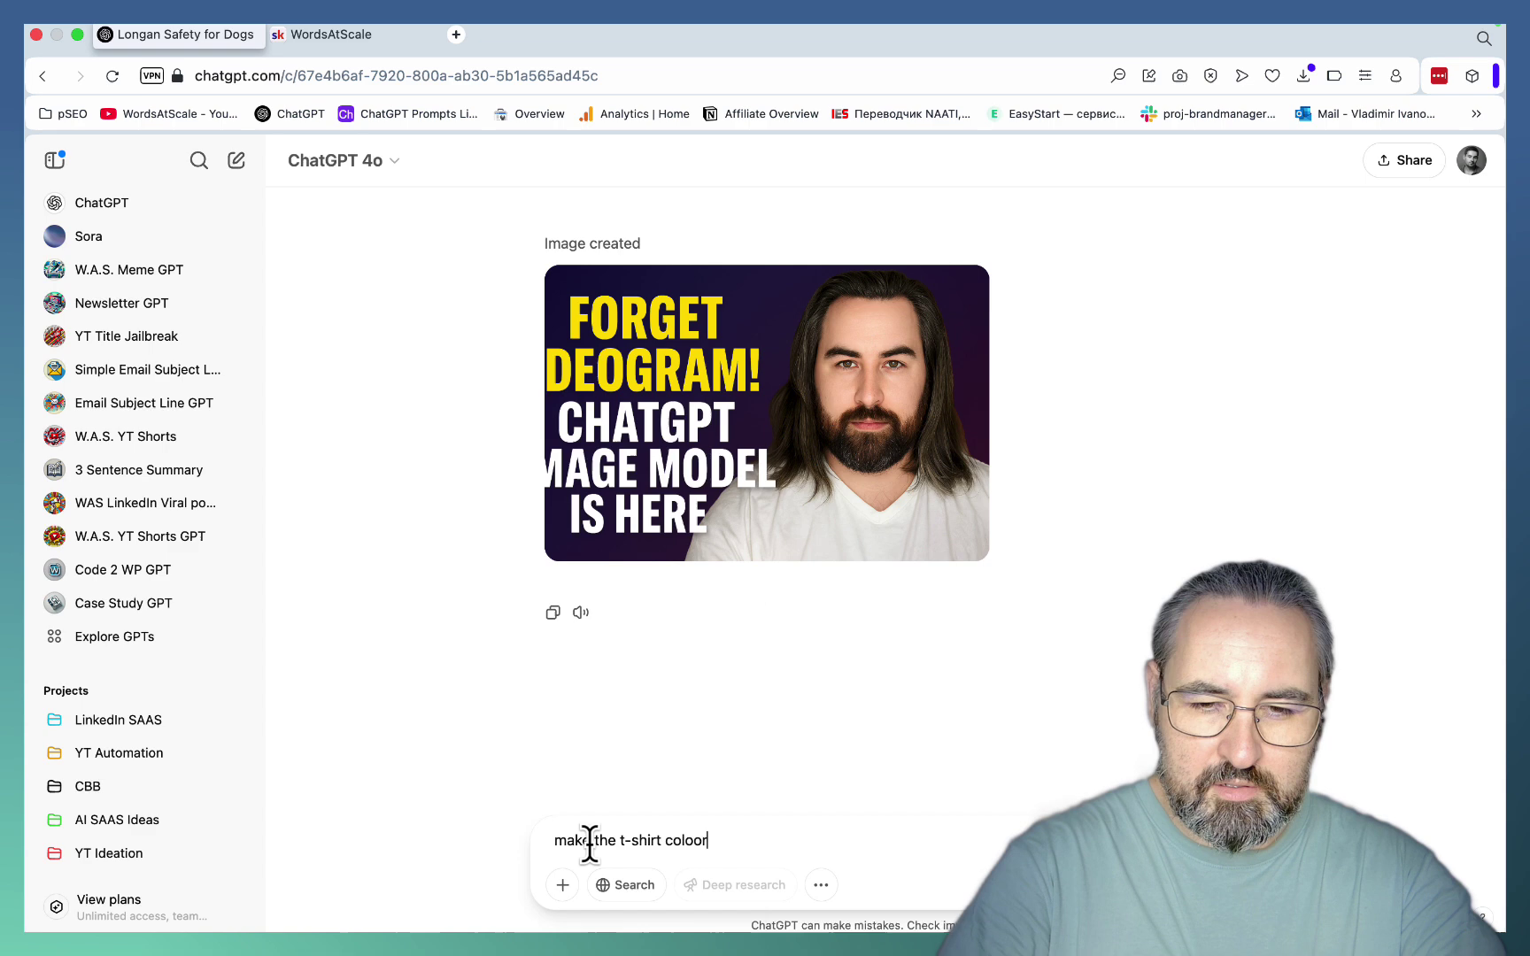
text( on the above )
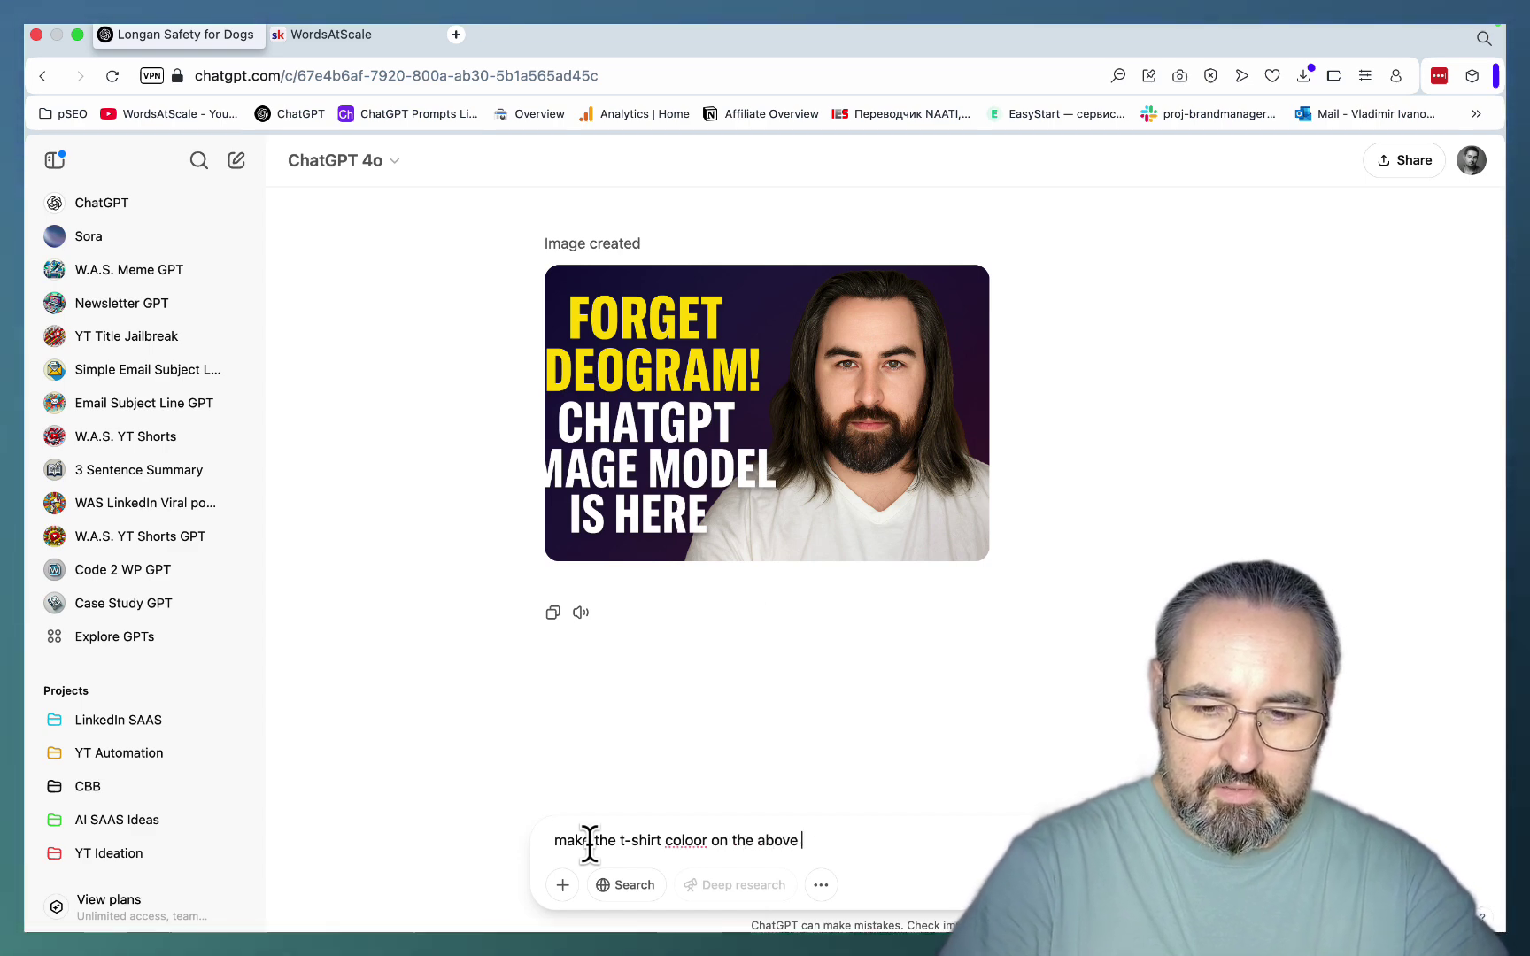
text(image pink)
key(Return)
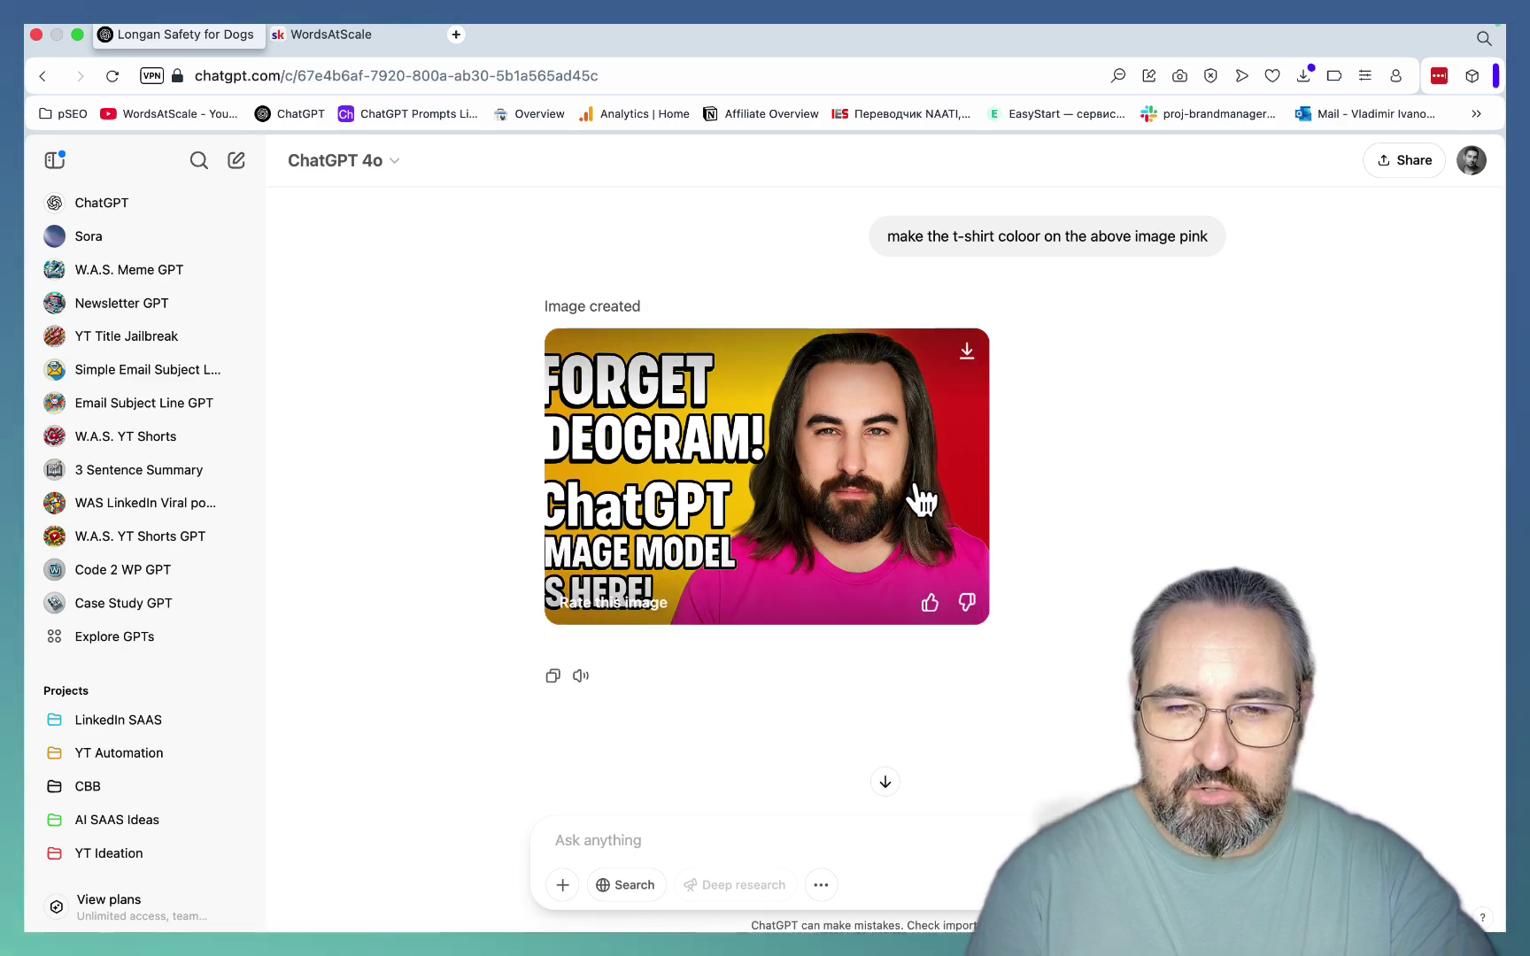
click(587, 837)
key(super+v)
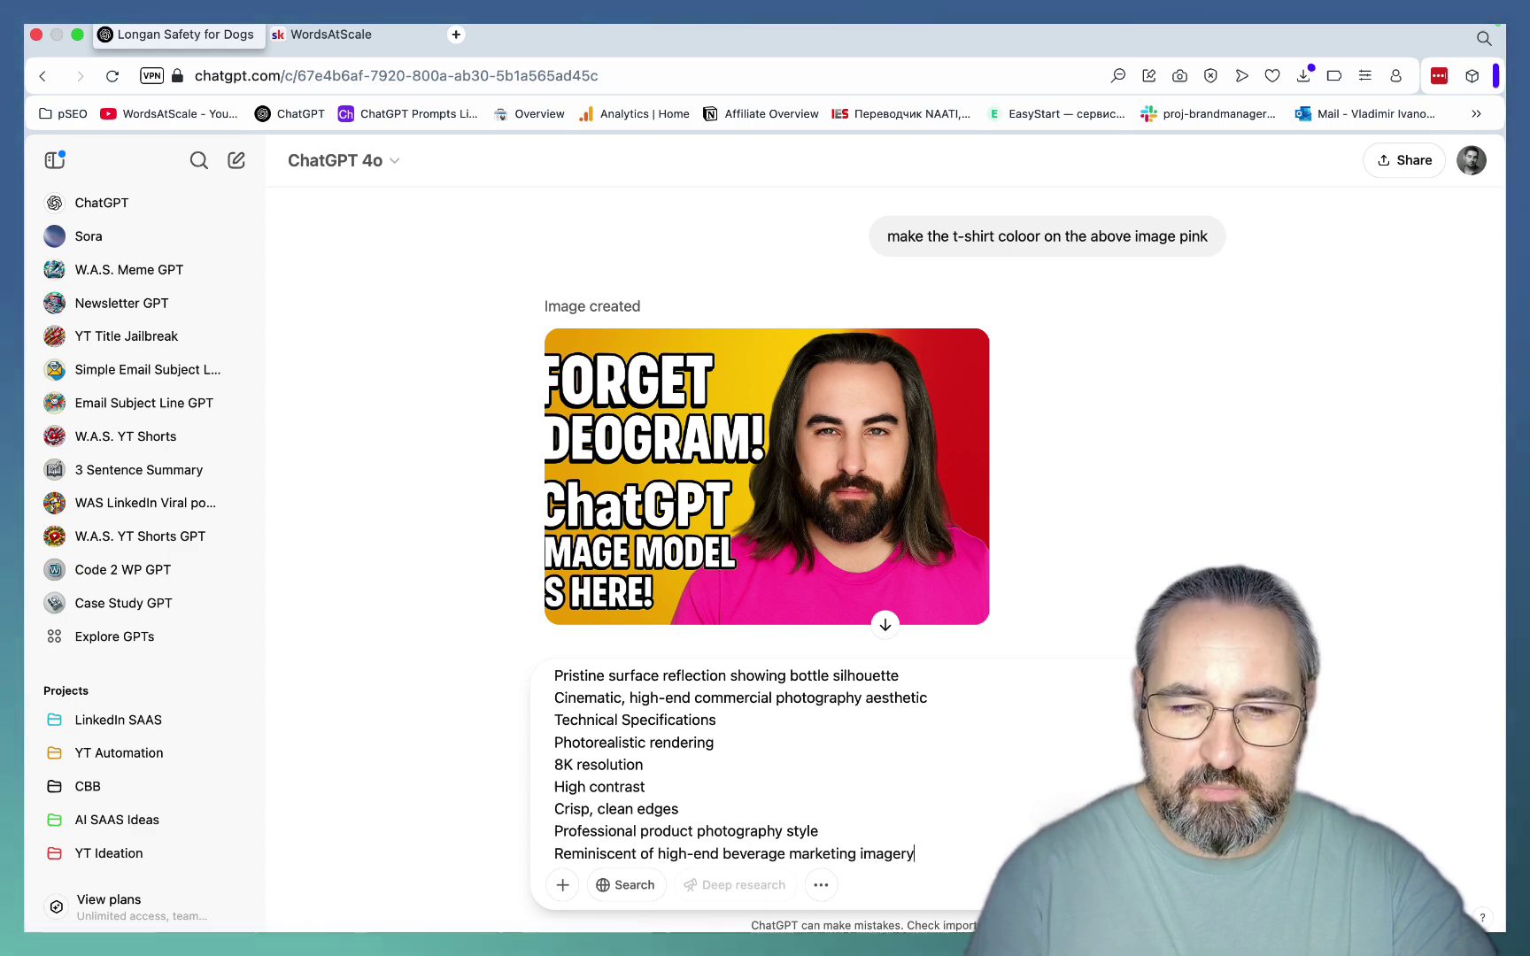
Step: Send the Coca-Cola prompt and scroll through the rendered bottle shot with ice cubes on grey
scroll(1033, 813, up, 10)
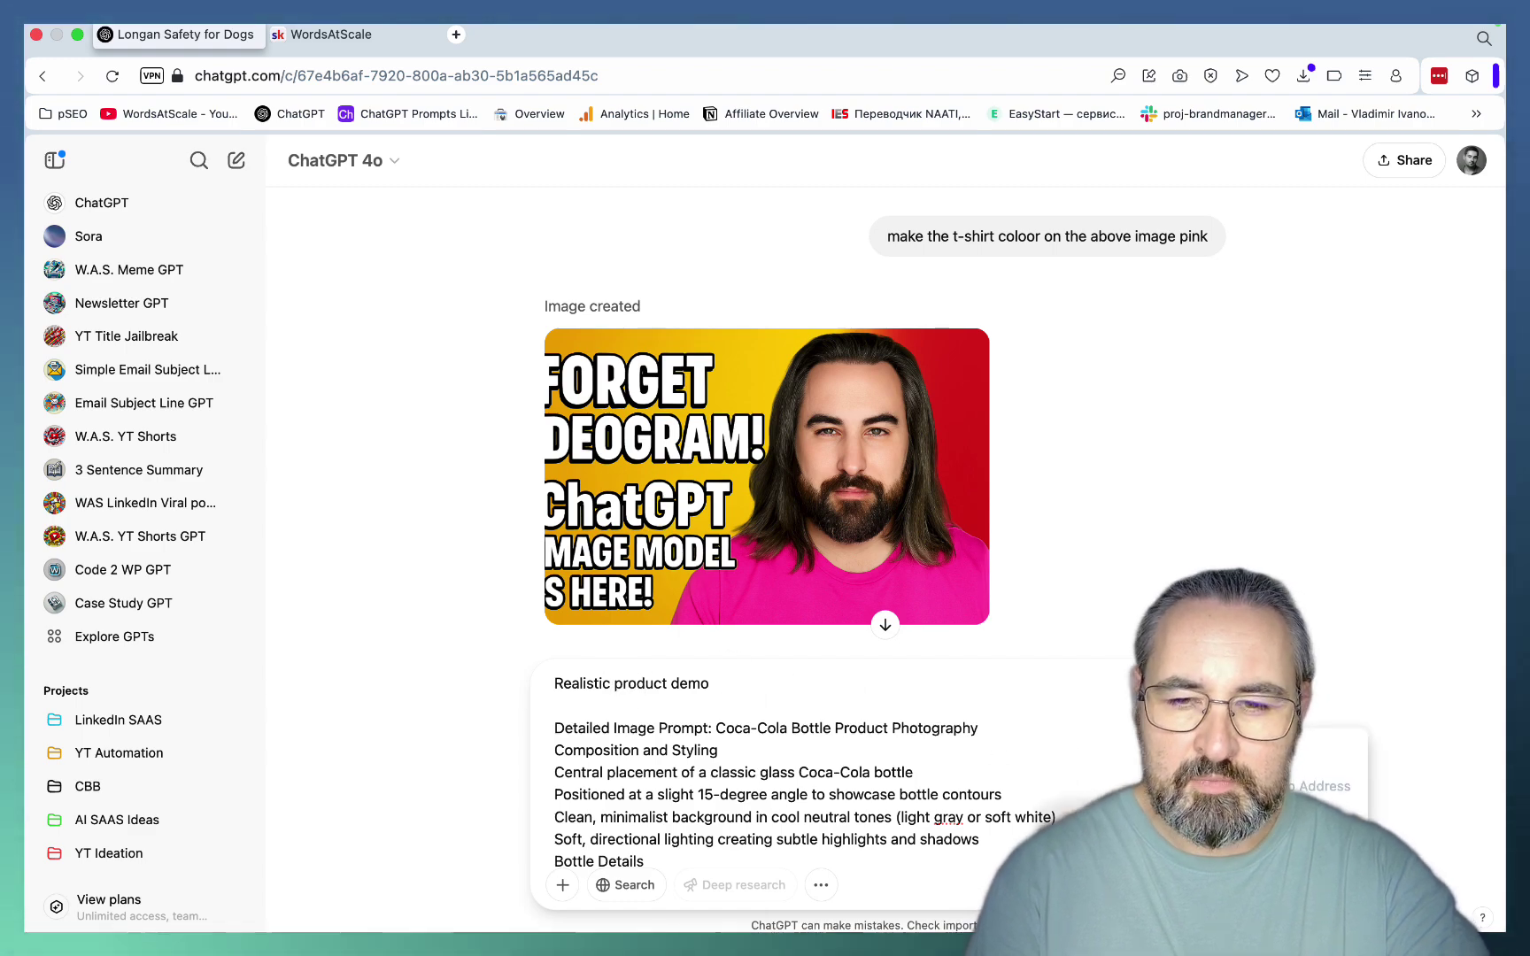
key(Return)
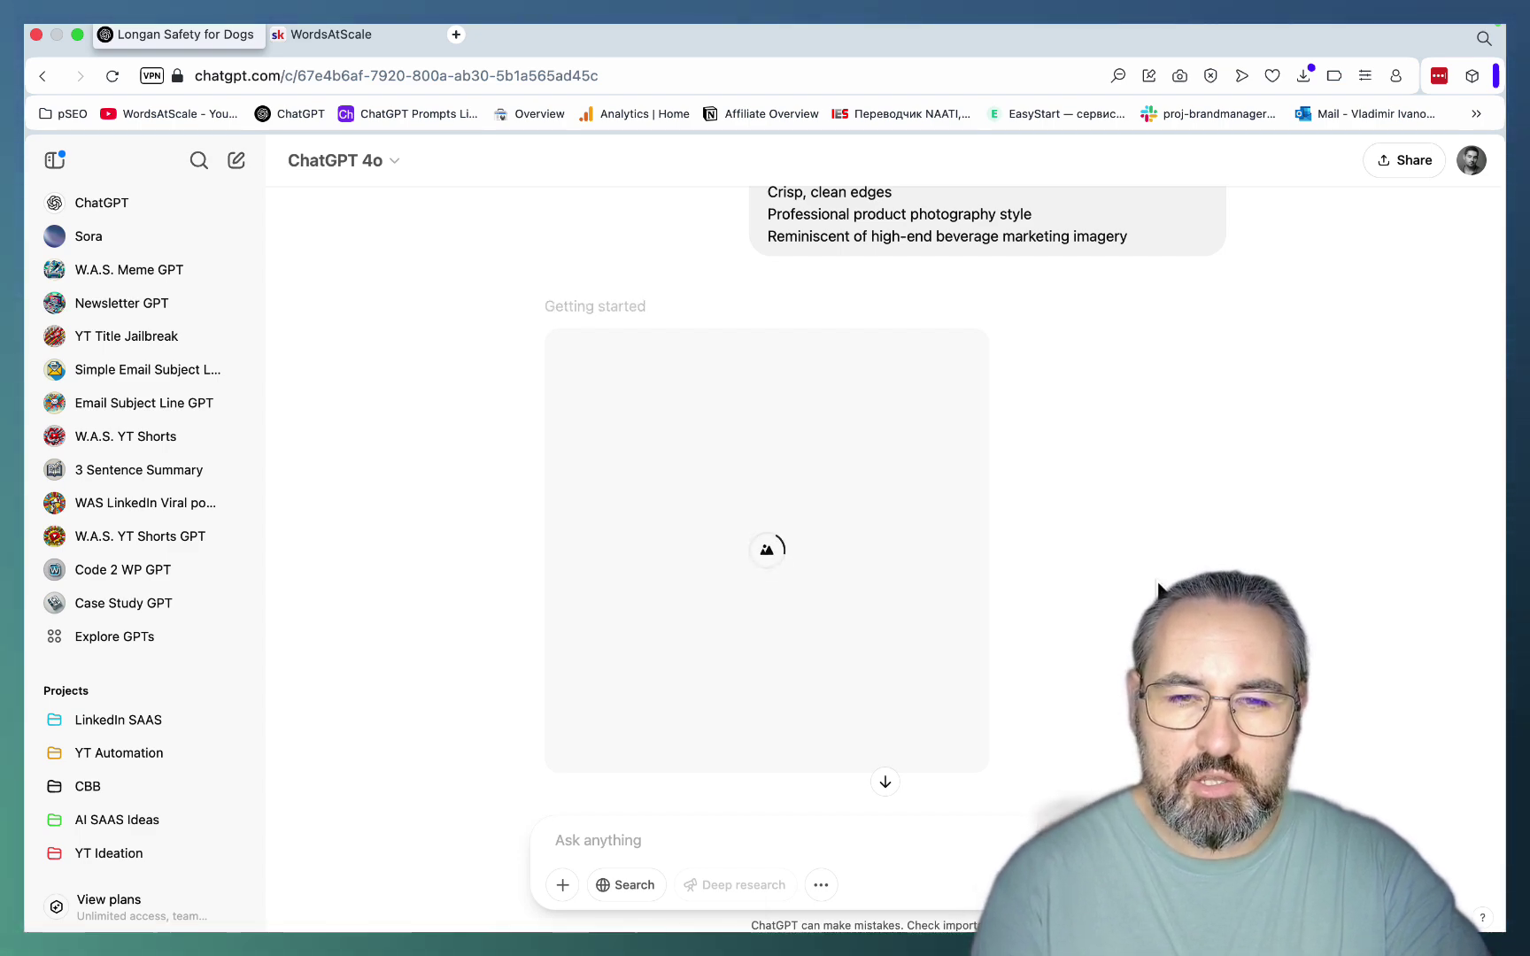
scroll(1090, 560, up, 10)
scroll(1090, 567, up, 3)
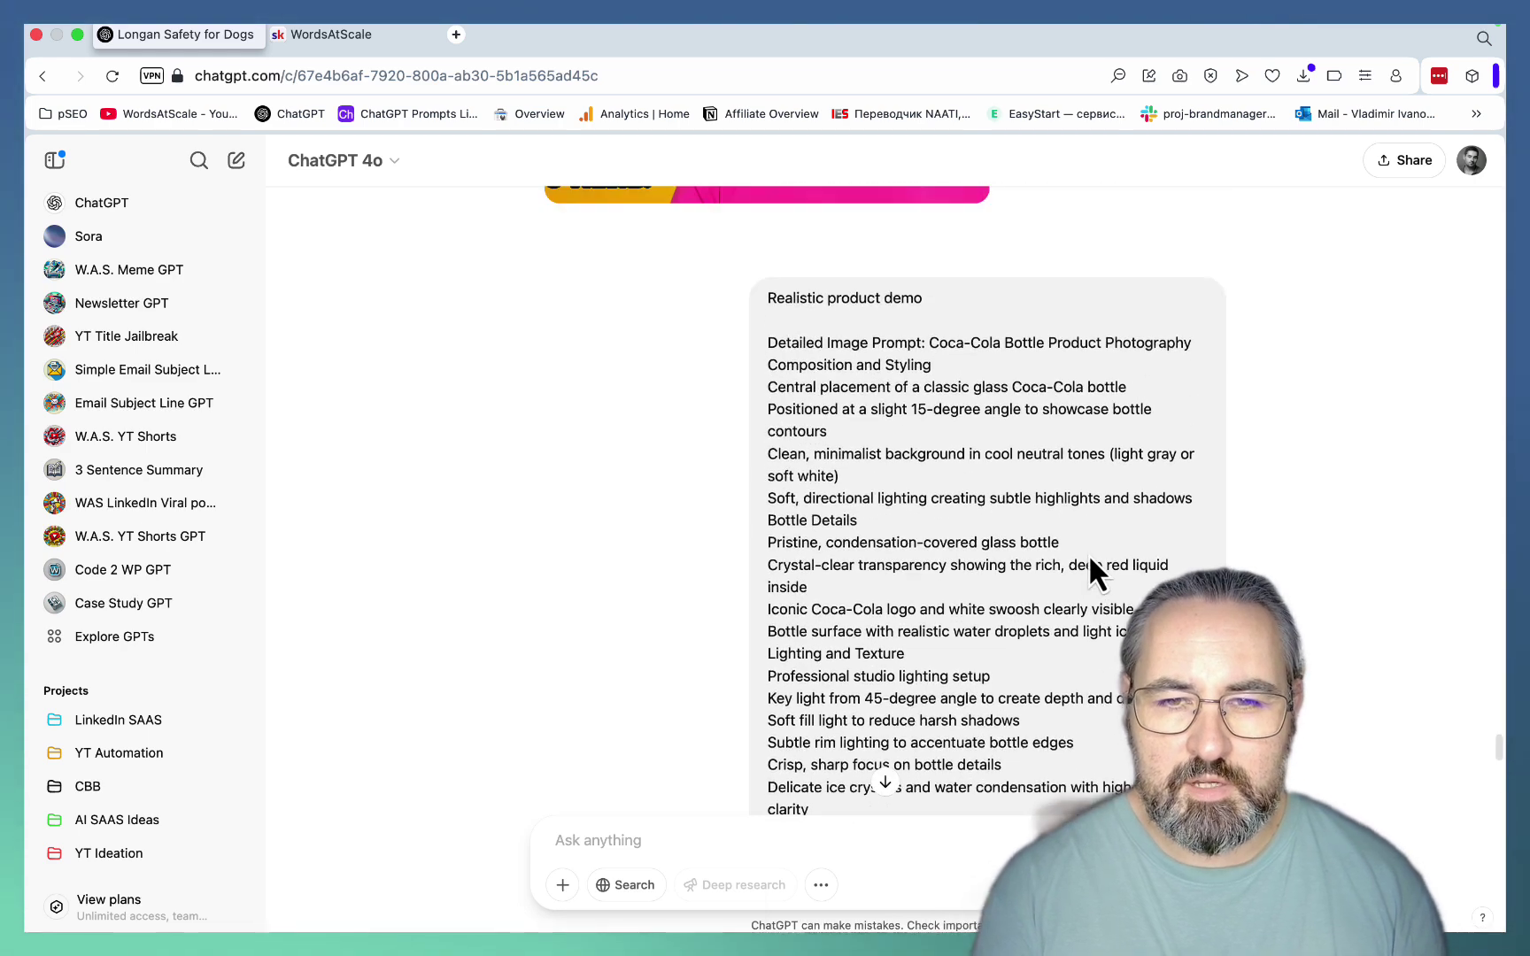
scroll(1018, 532, down, 3)
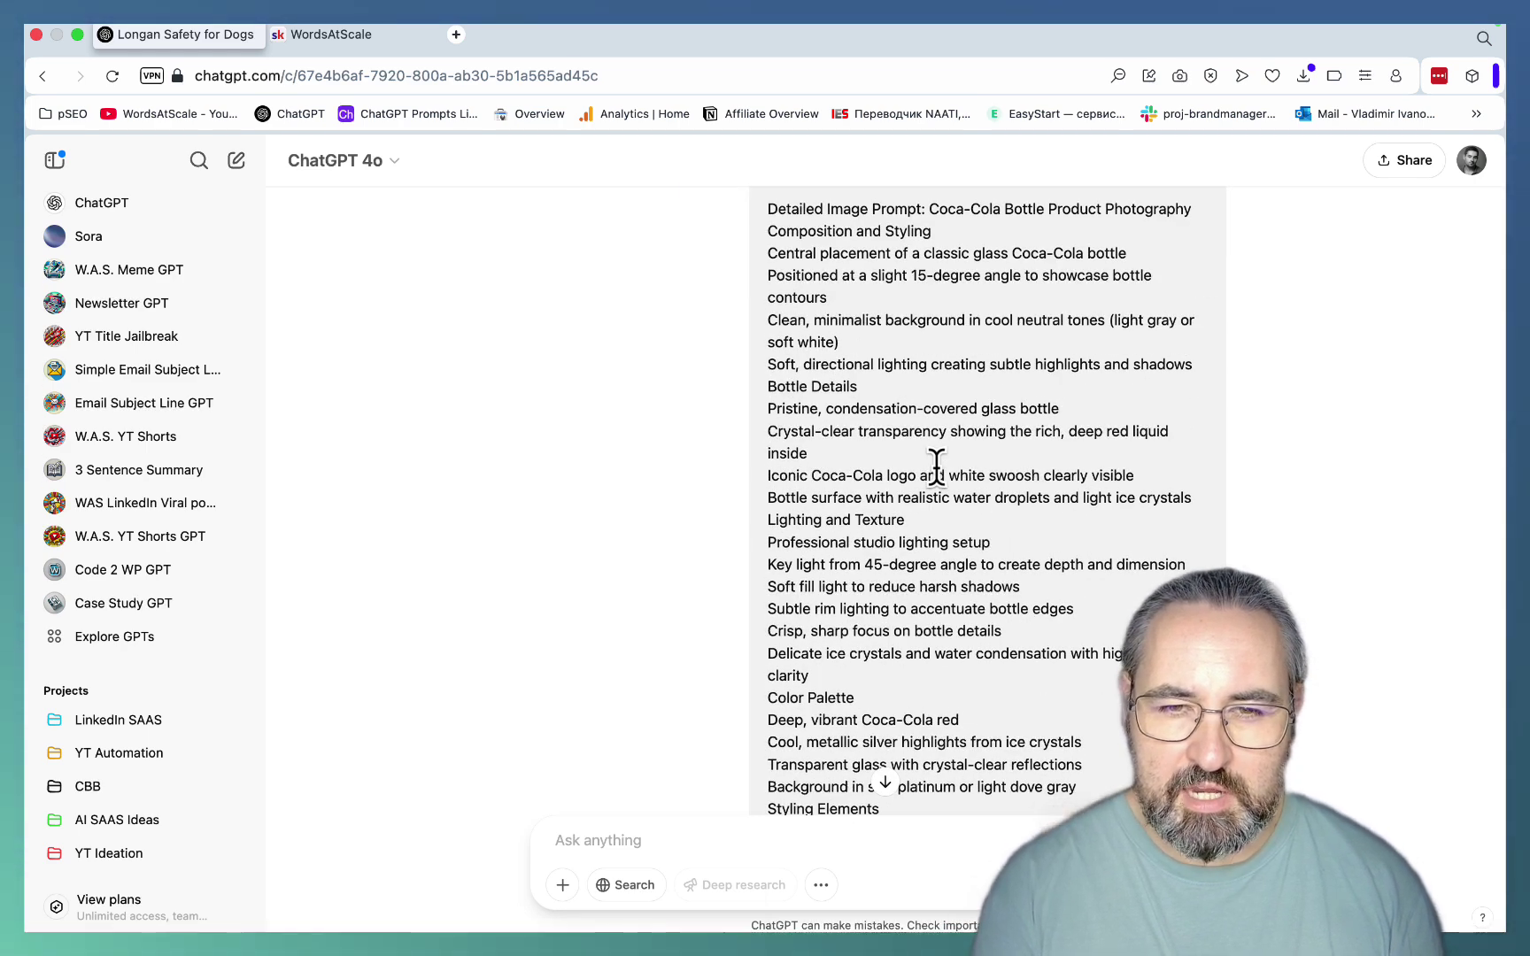
scroll(937, 465, down, 4)
scroll(939, 482, down, 3)
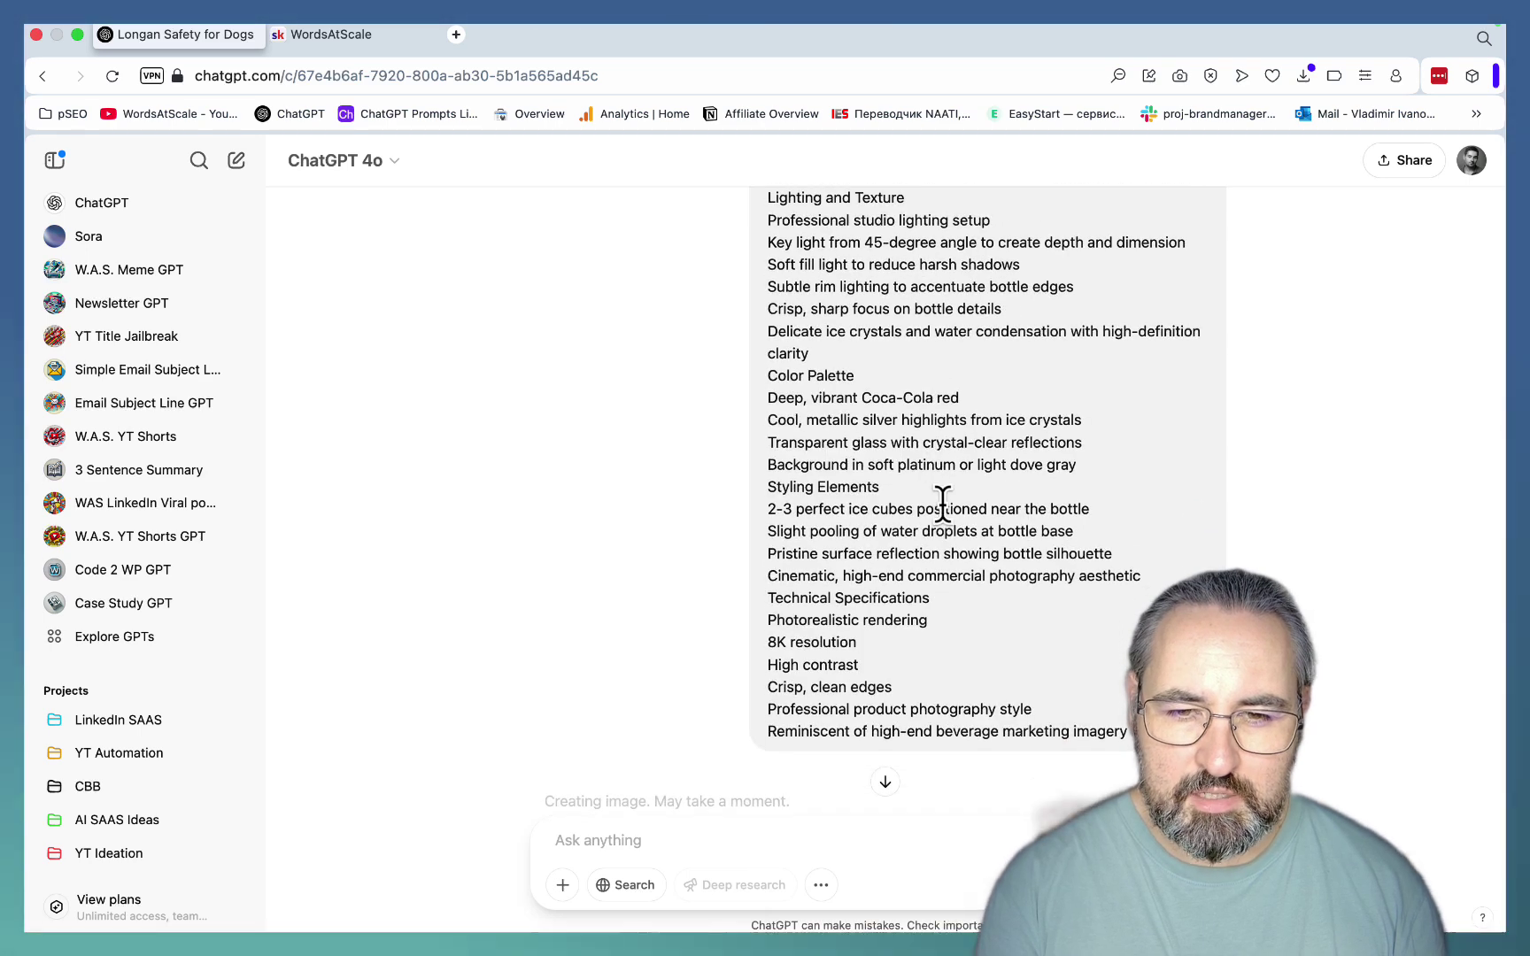
scroll(926, 483, down, 8)
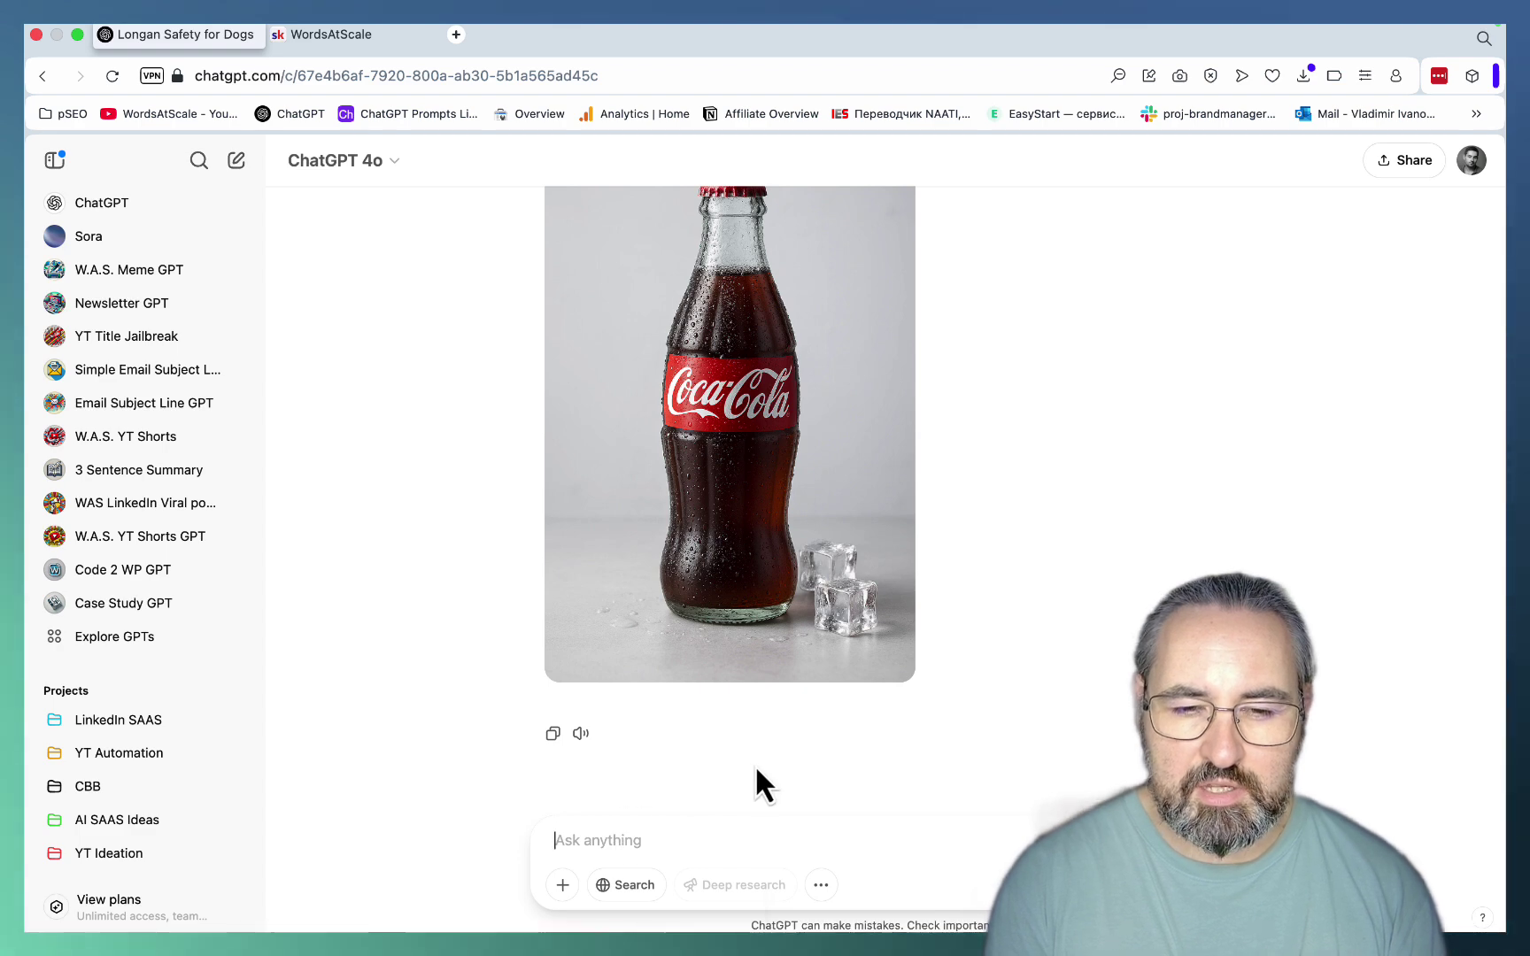
Step: Paste and send the 16:9 PoopMe Coin crypto landing page brief
key(super+v)
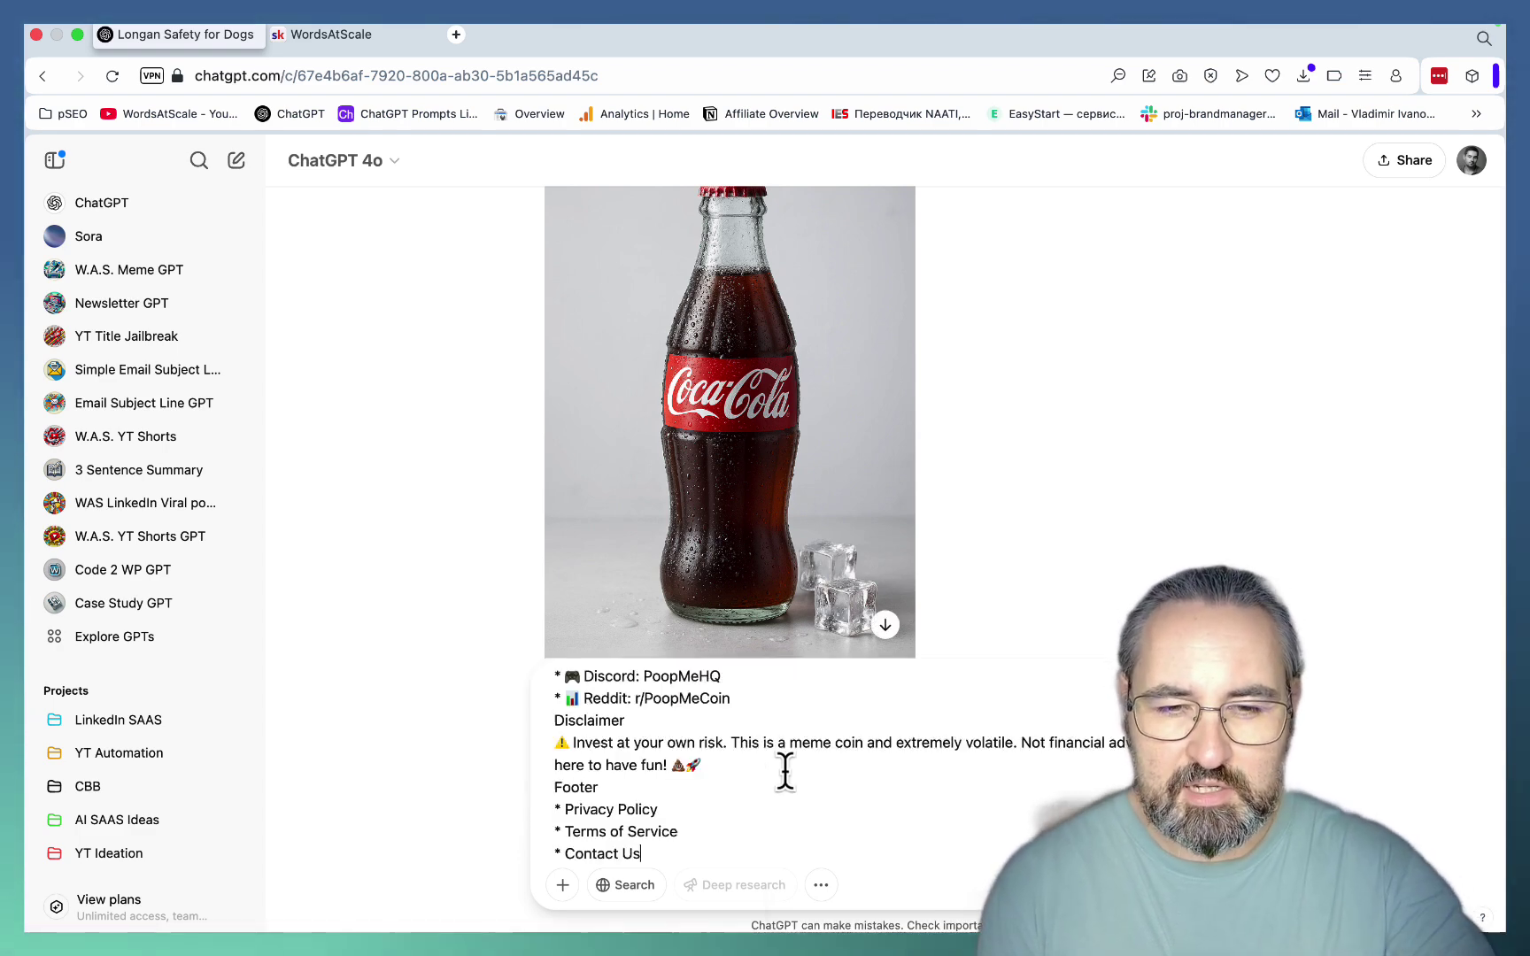
scroll(784, 771, up, 15)
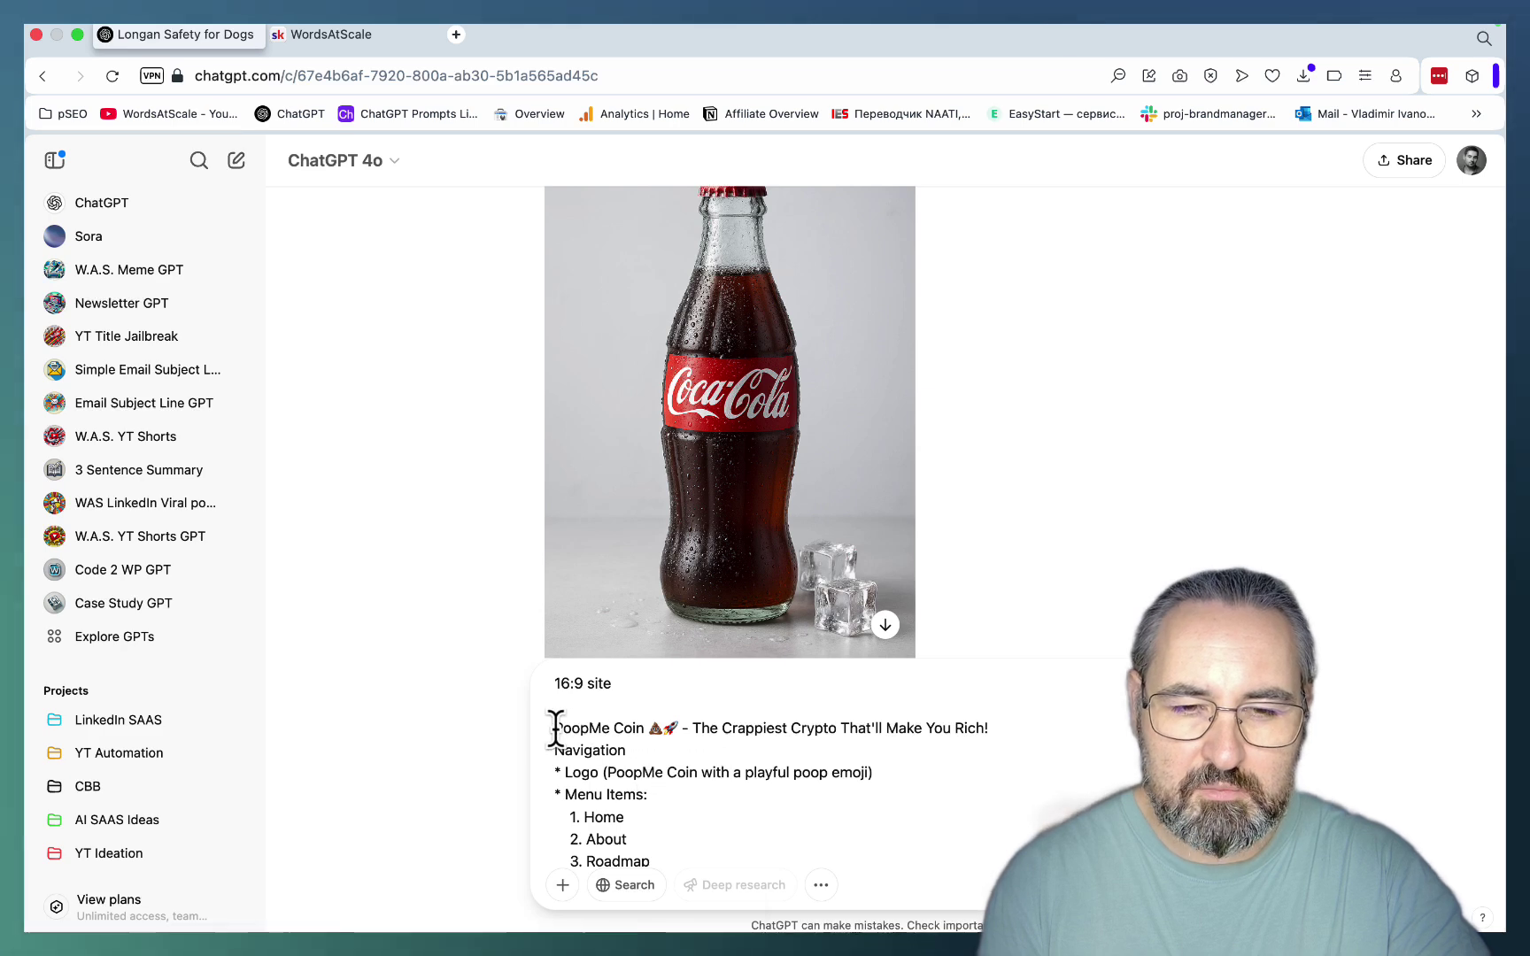
scroll(700, 766, down, 3)
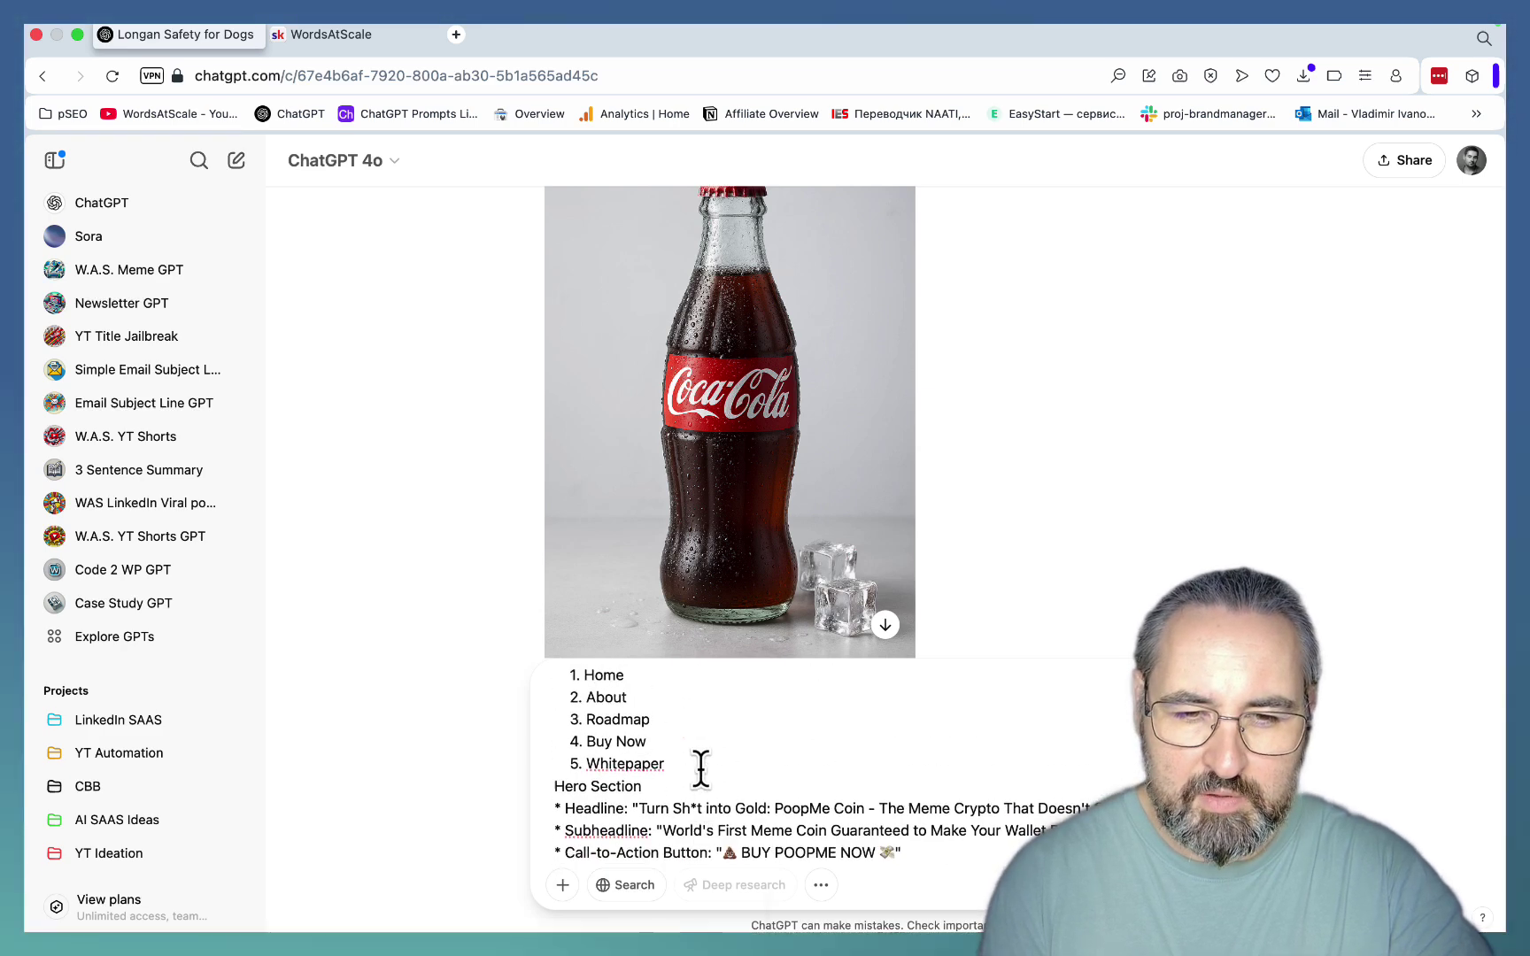
scroll(700, 771, up, 3)
scroll(700, 770, down, 1)
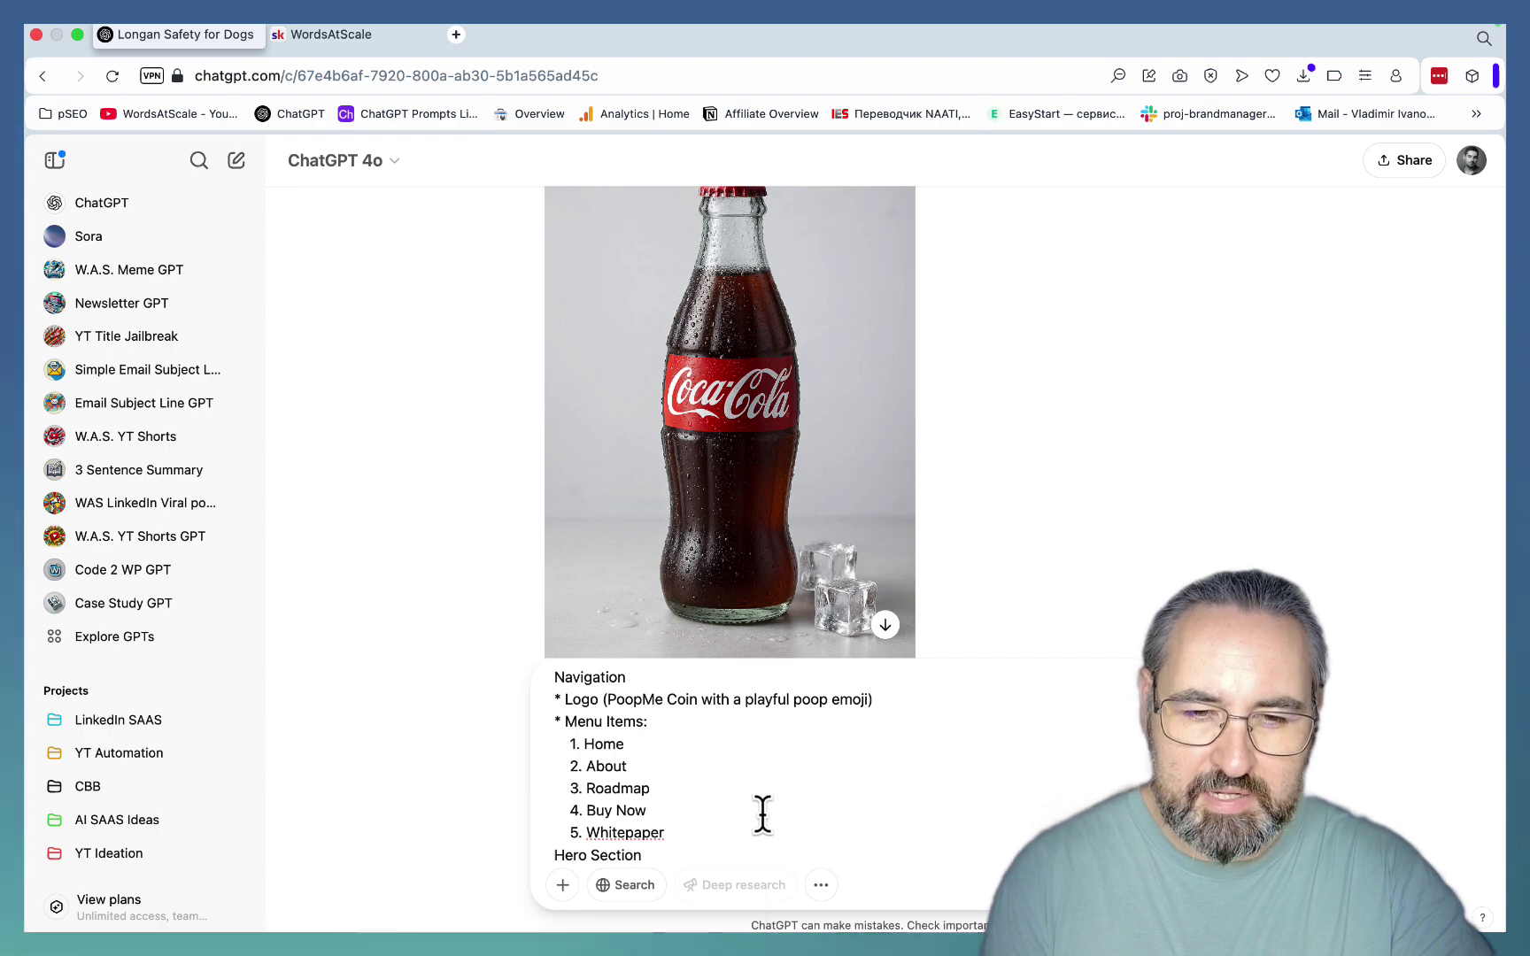
scroll(763, 814, down, 6)
key(Return)
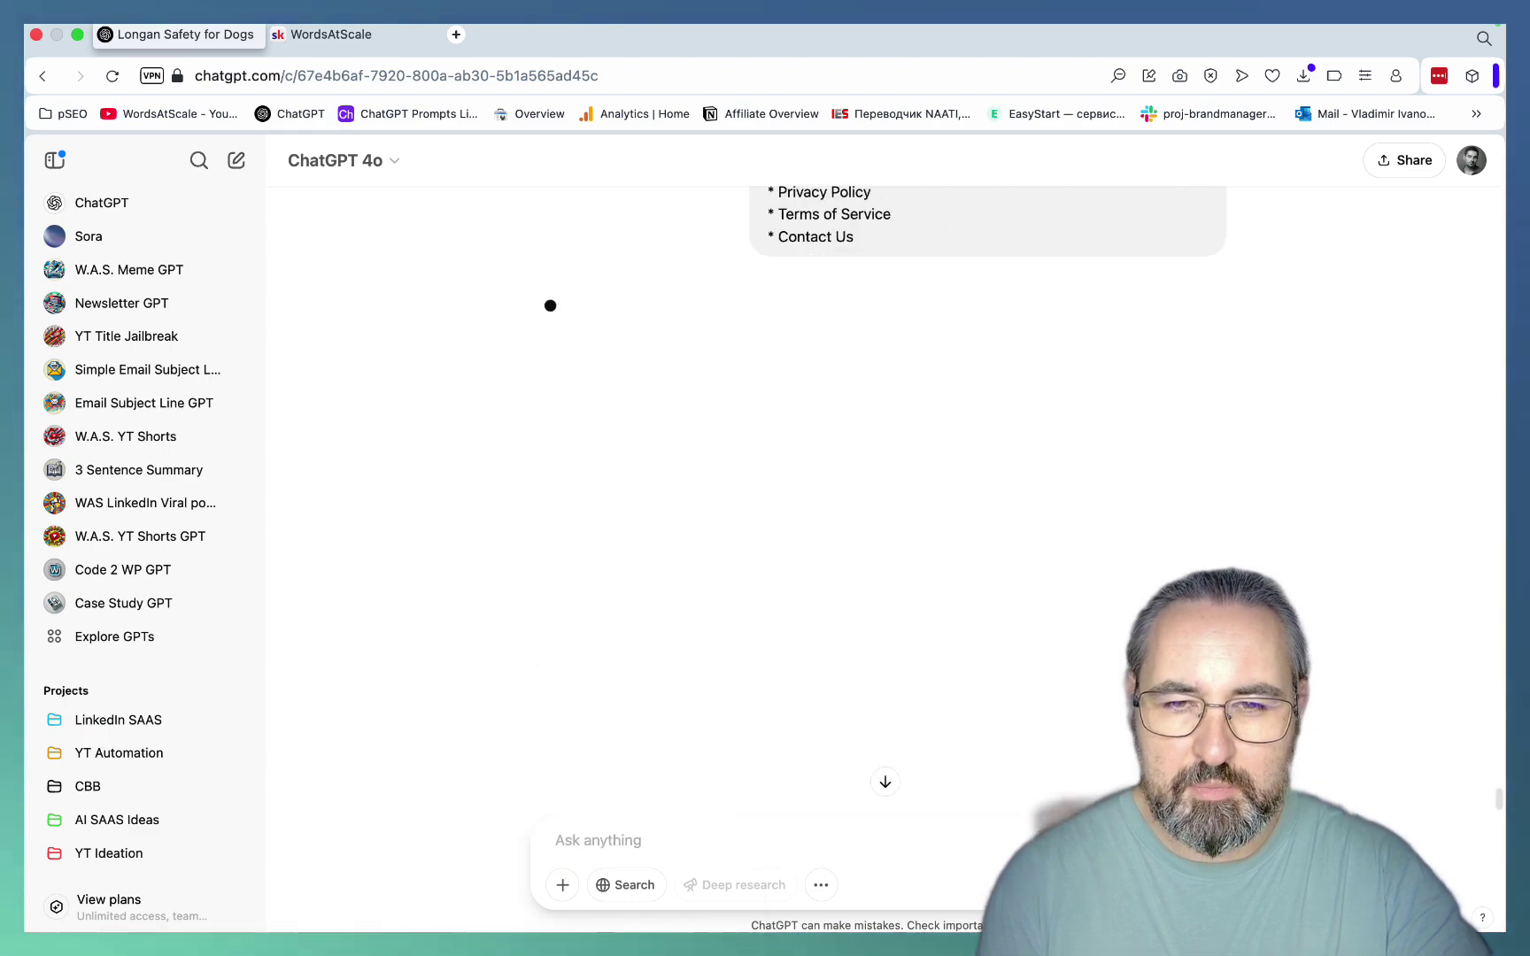
Step: Stop the text reply, resend the brief as an image request, and view the mockup full size
click(701, 886)
key(Escape)
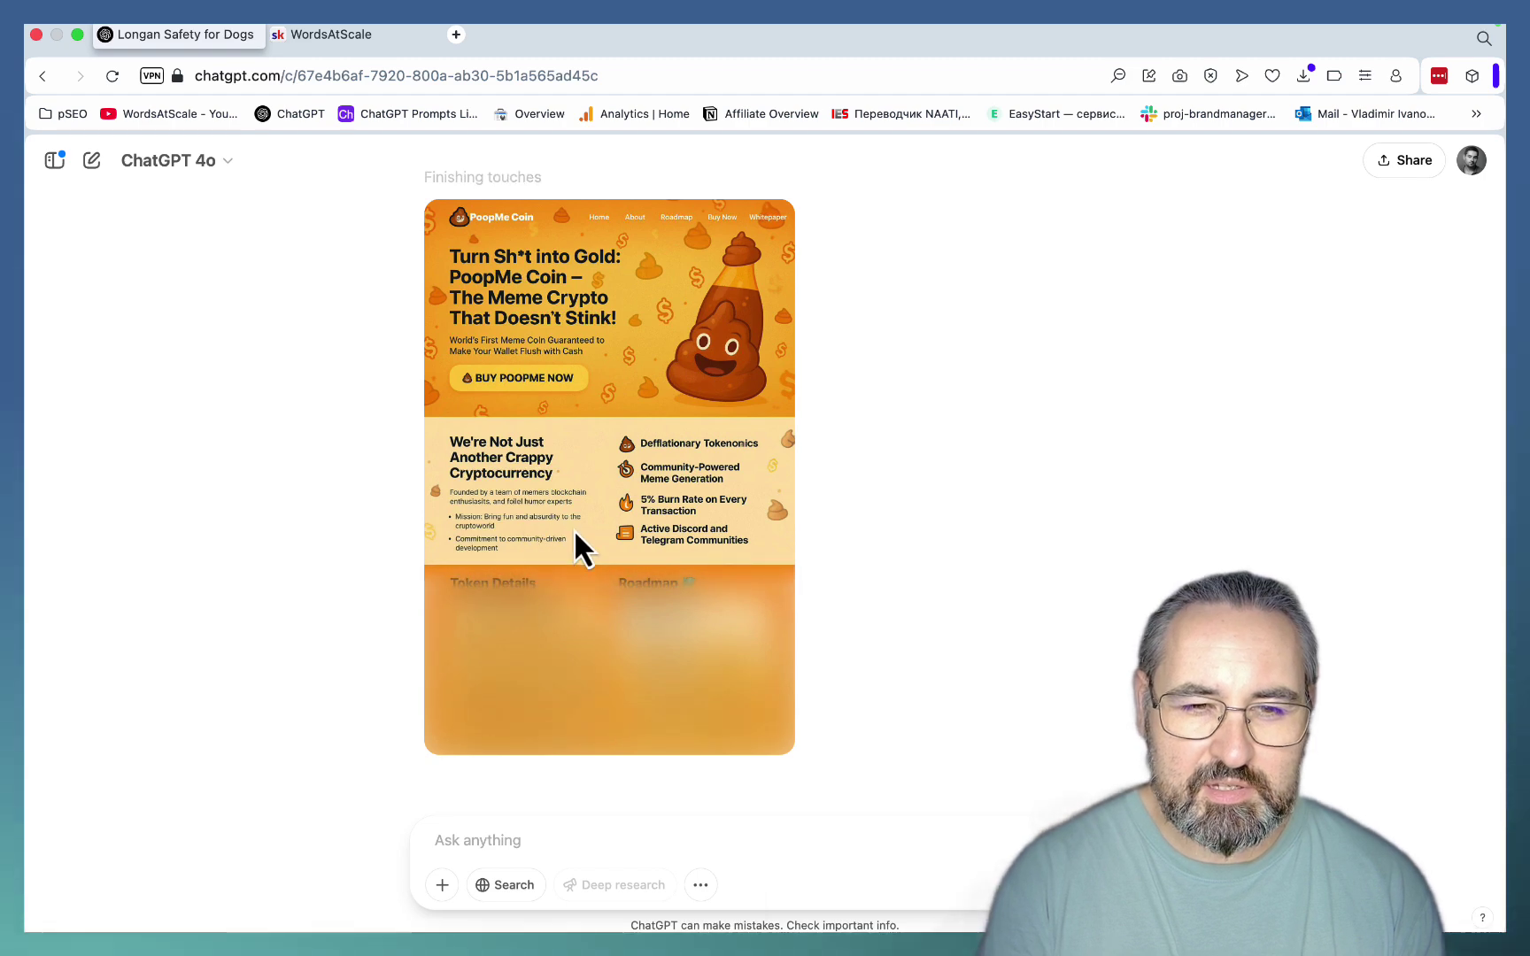
click(611, 602)
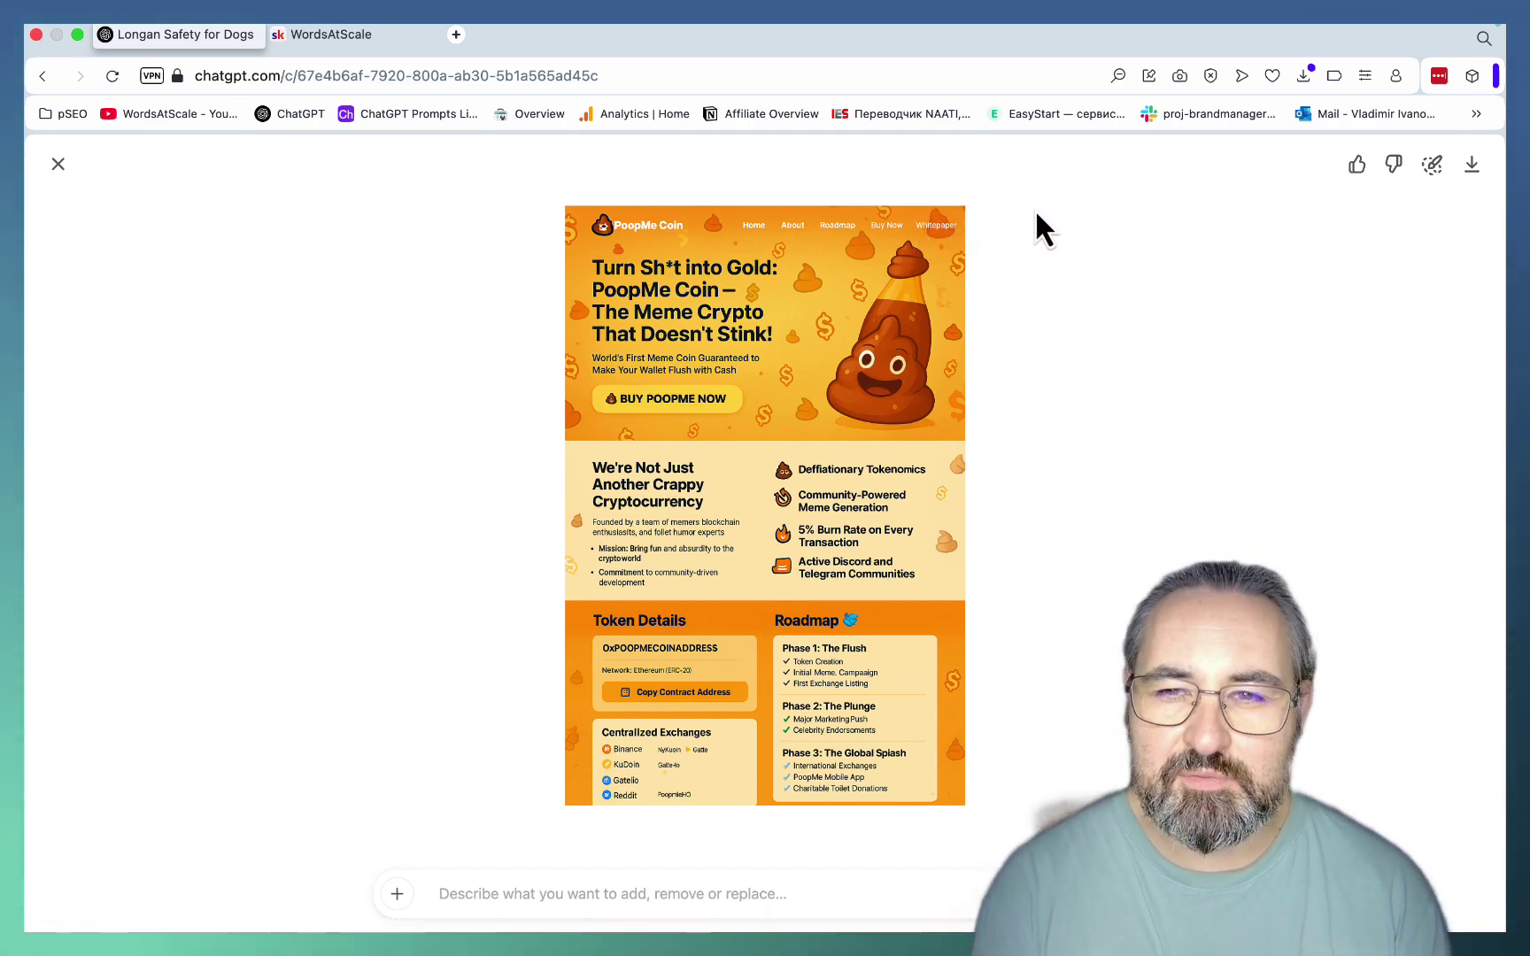
Step: Scroll through the chat's generated images and open the PoopMe Coin landing page image full size
key(Escape)
scroll(628, 485, down, 2)
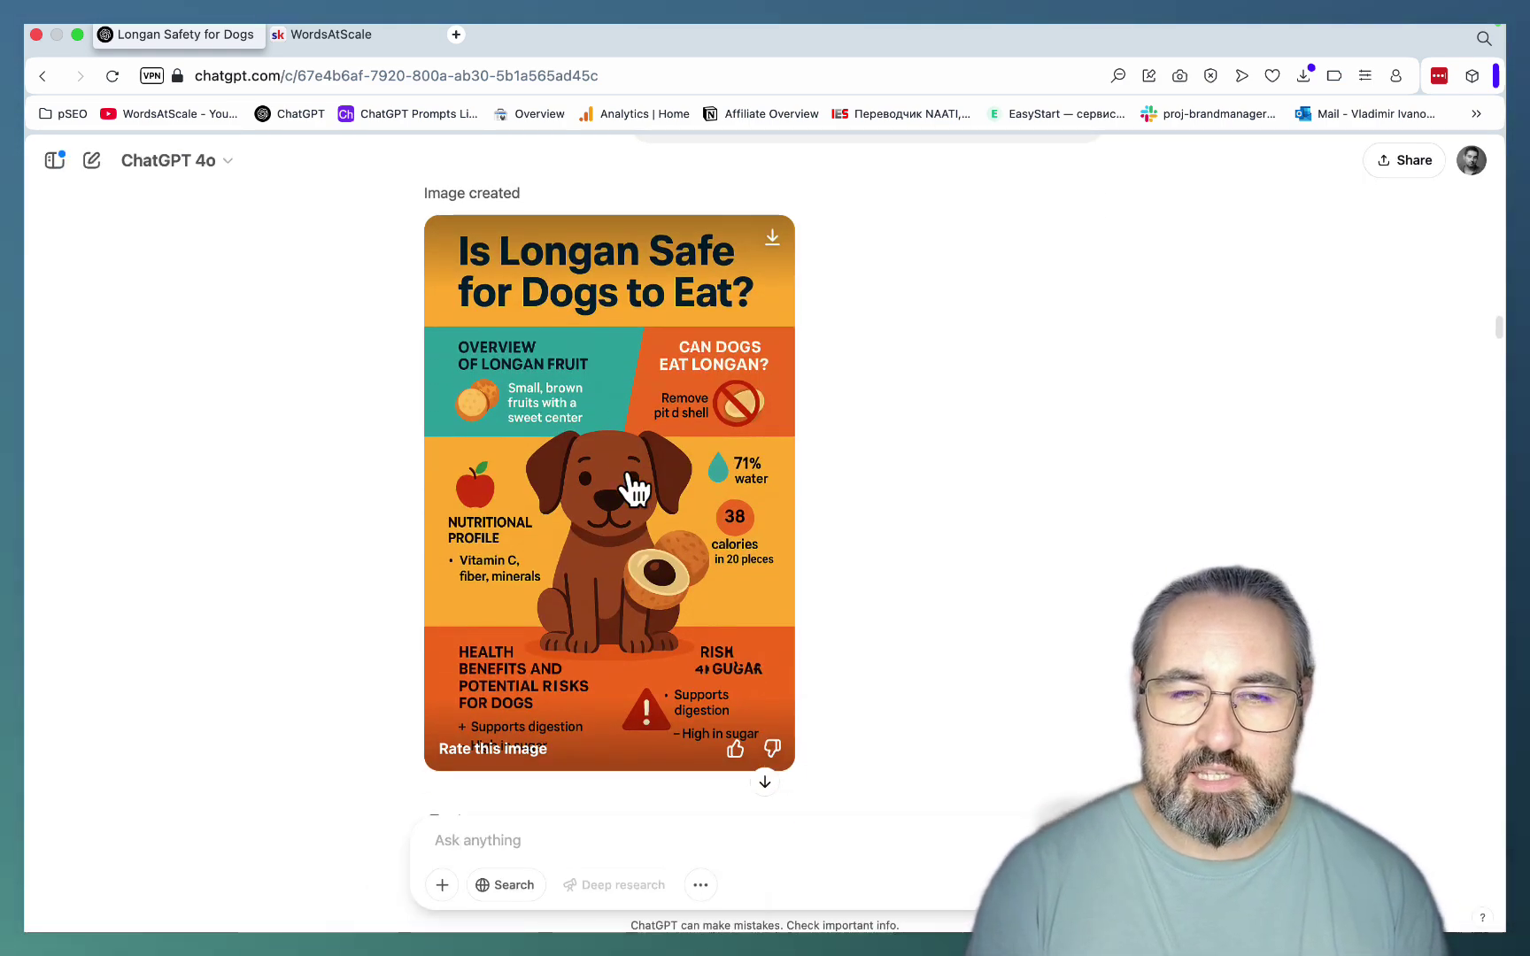
scroll(990, 440, down, 1)
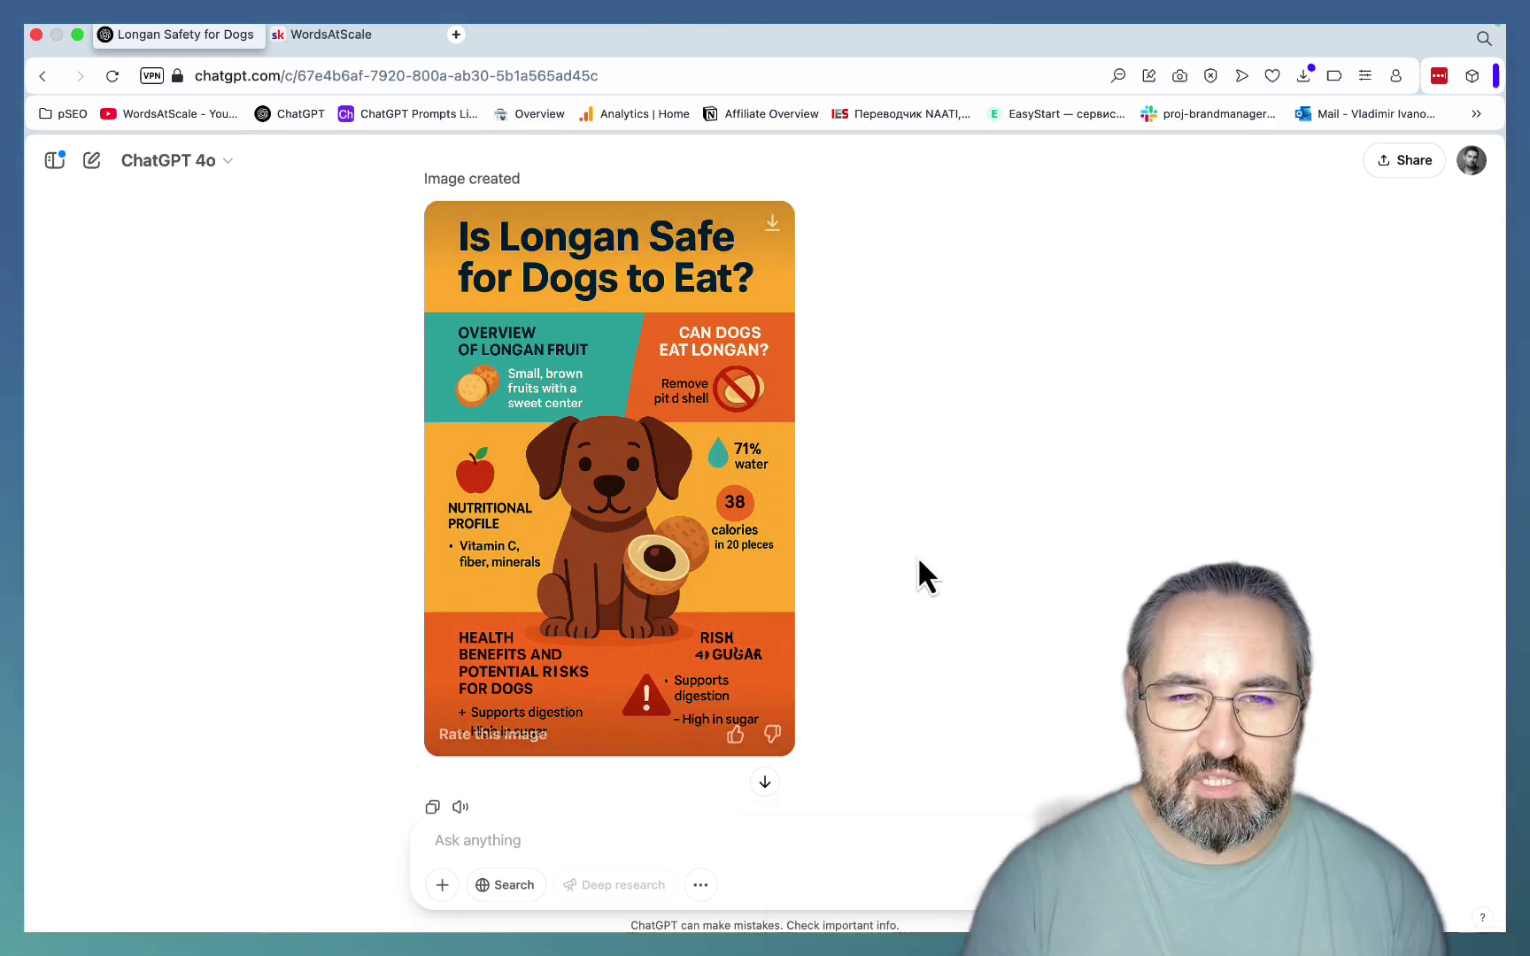
scroll(1009, 473, down, 15)
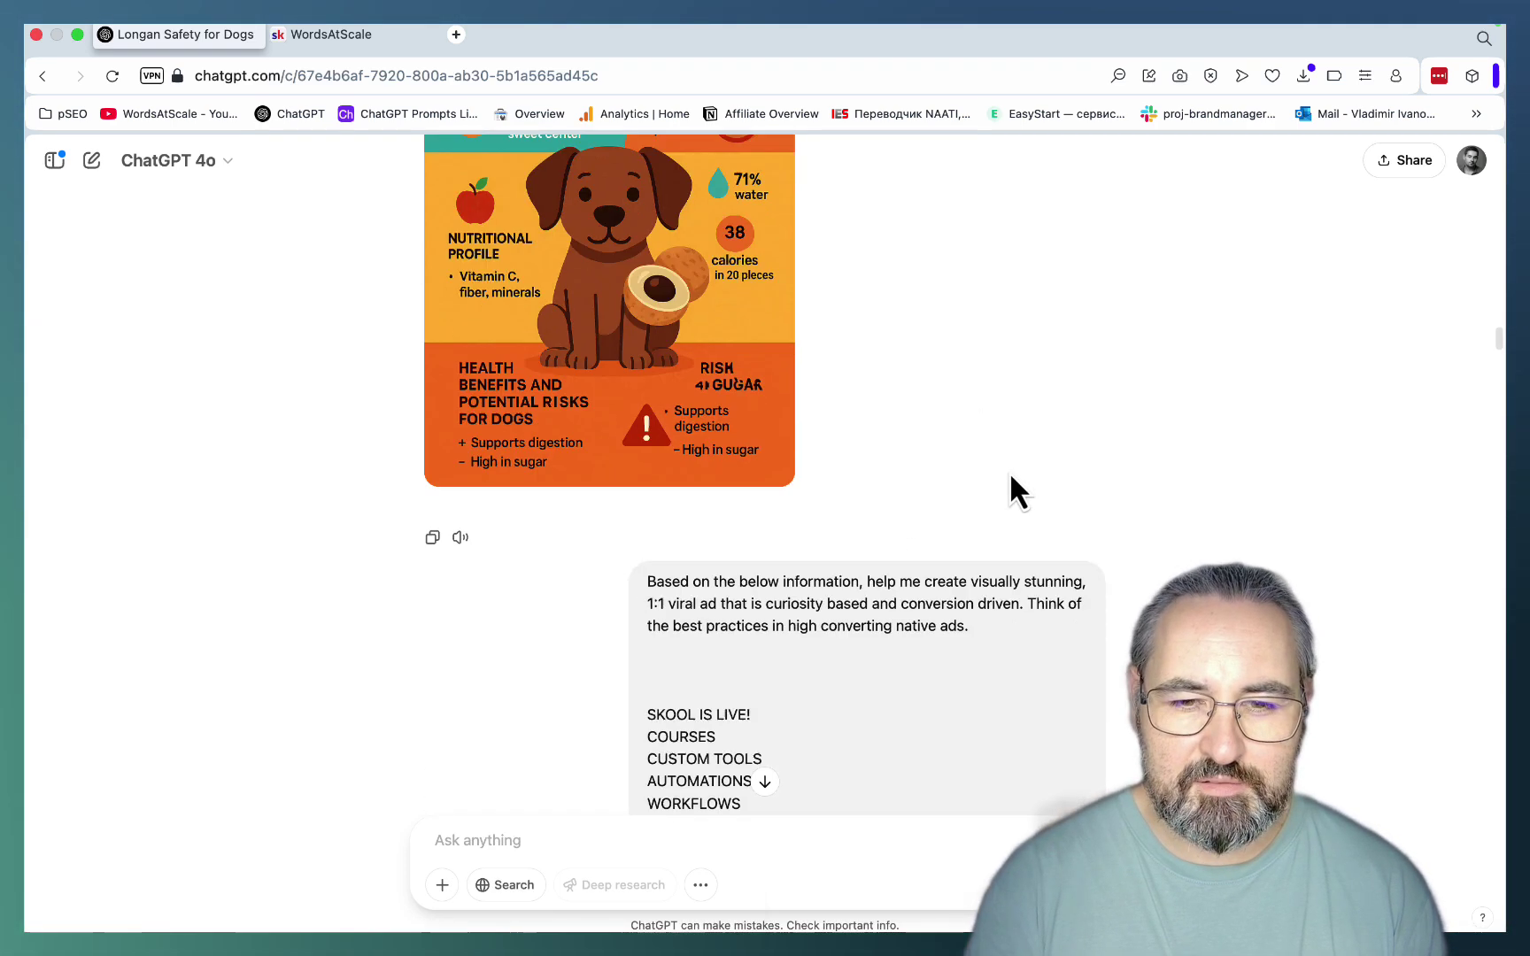
scroll(1008, 472, up, 1)
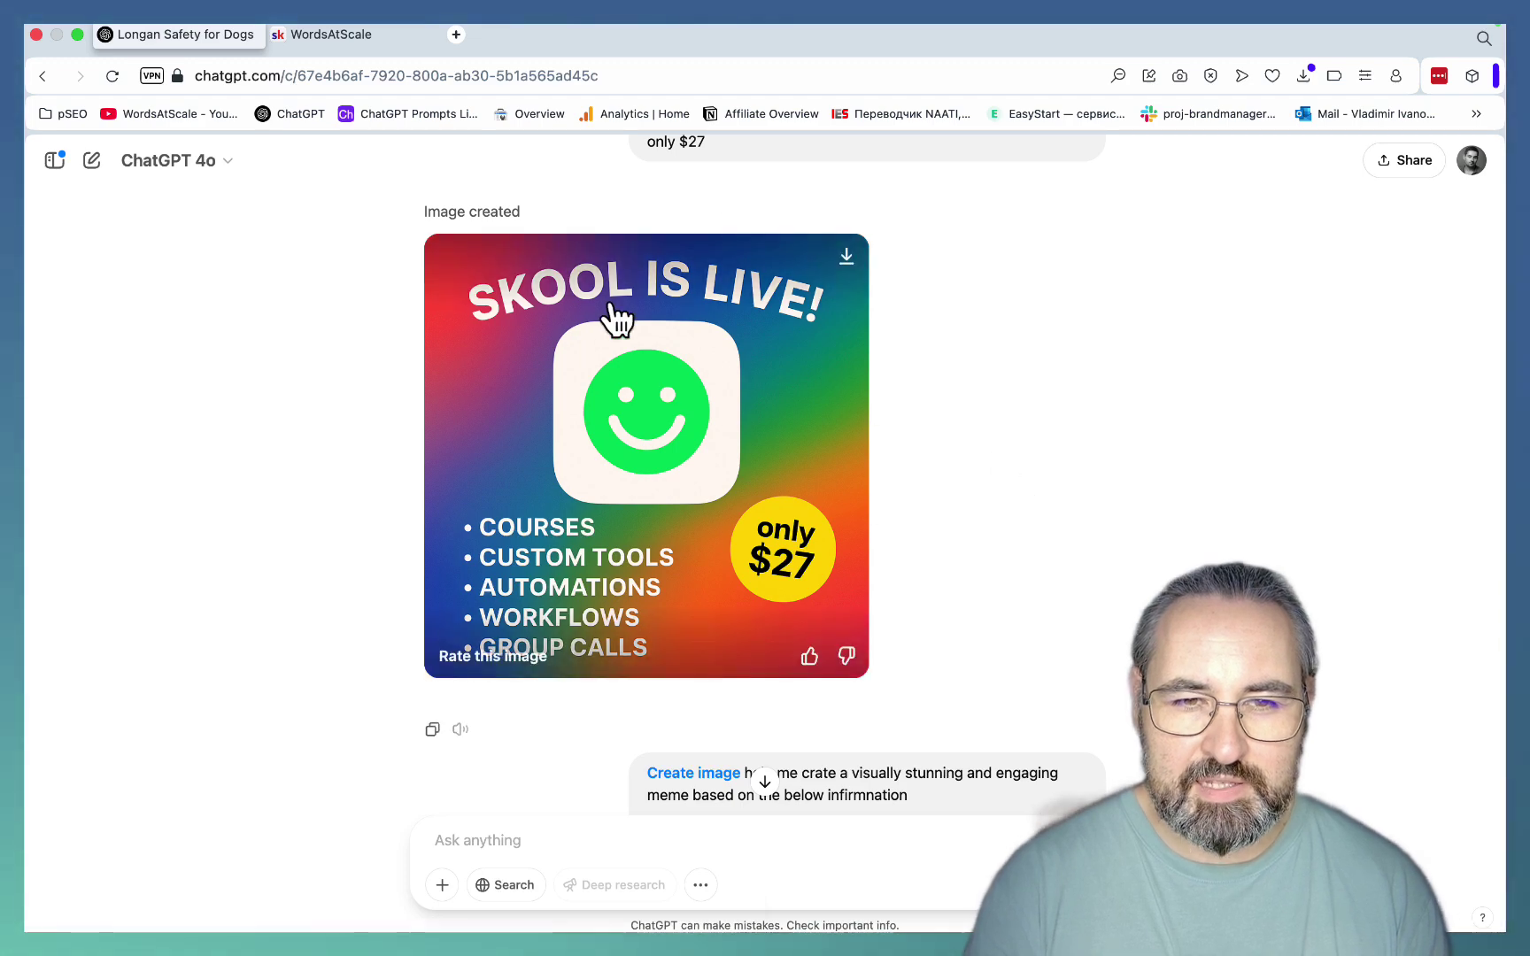
scroll(1018, 484, down, 15)
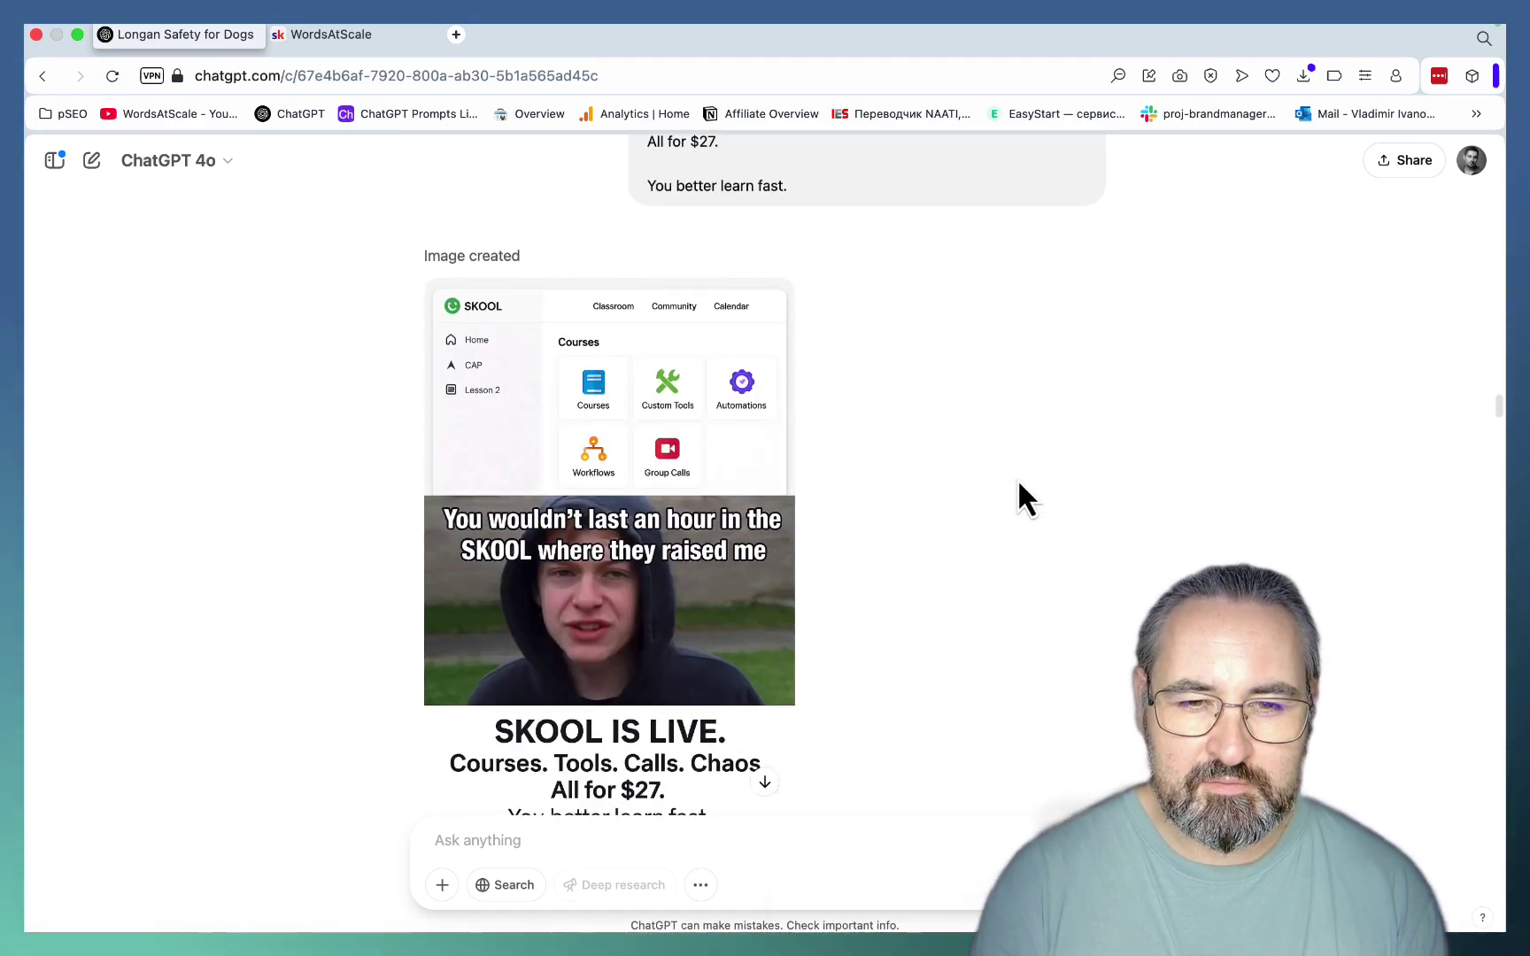
scroll(933, 450, down, 8)
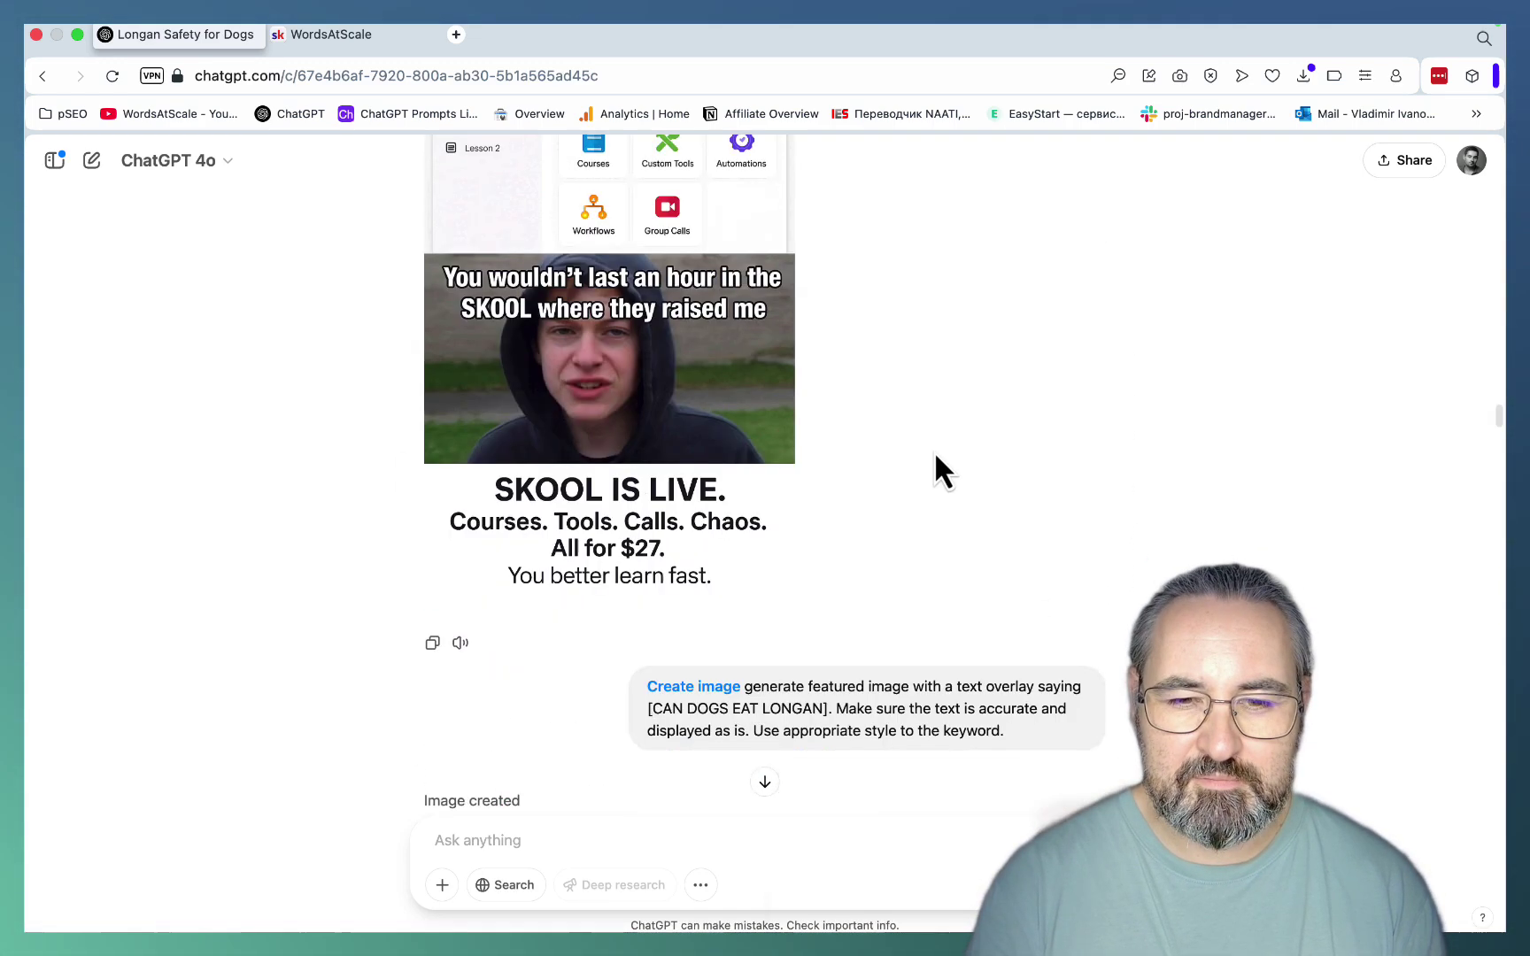
scroll(933, 450, down, 3)
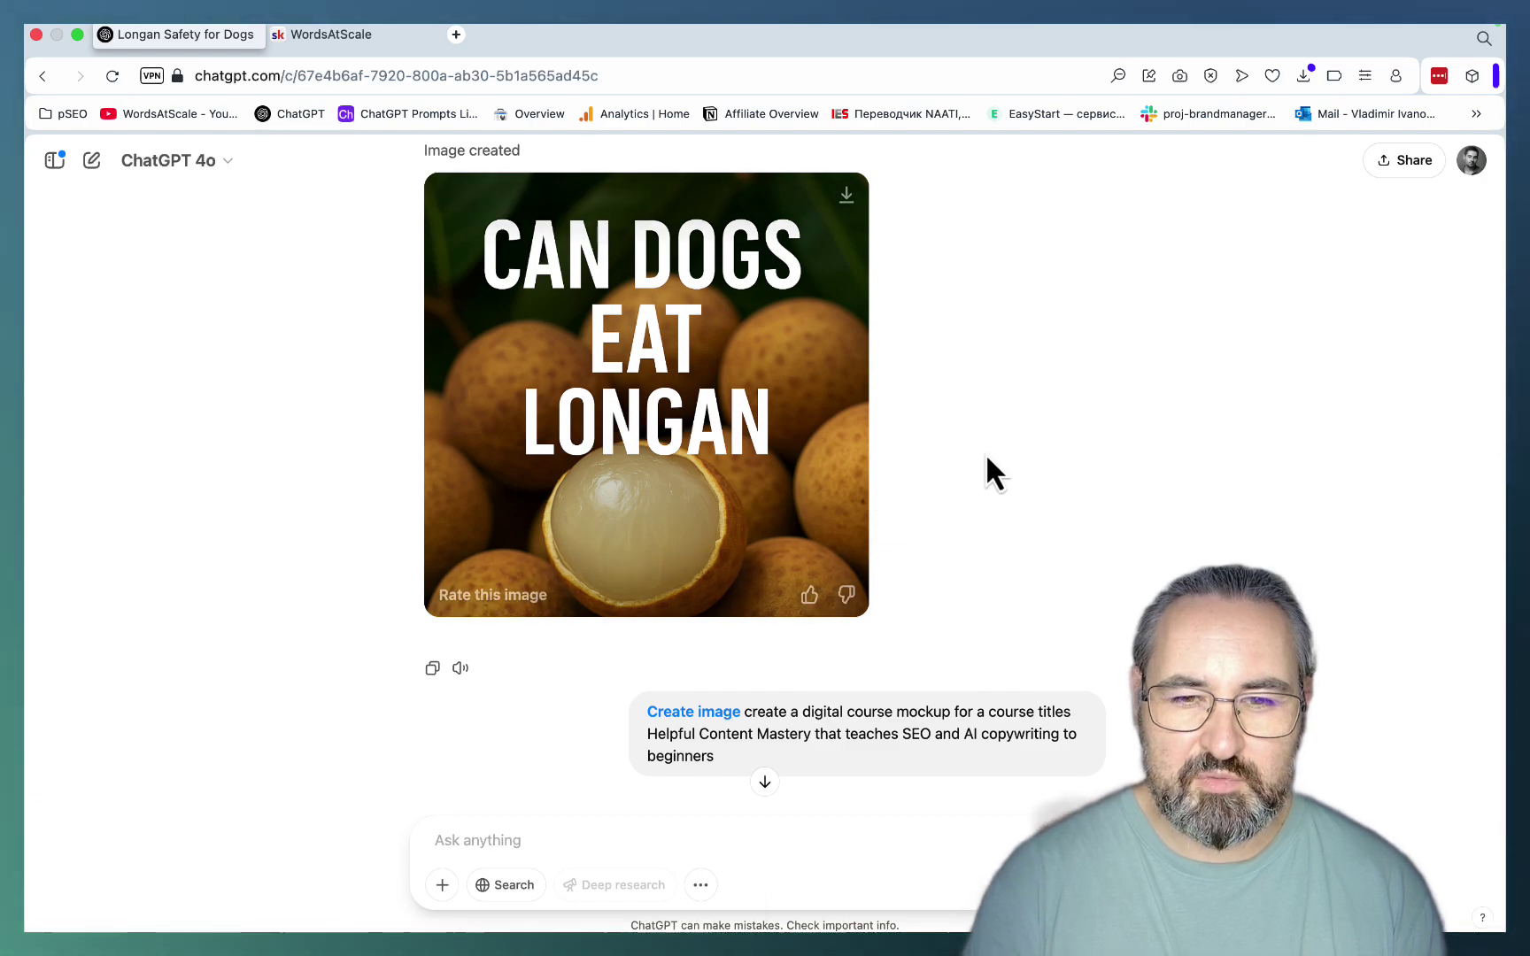
scroll(996, 450, down, 10)
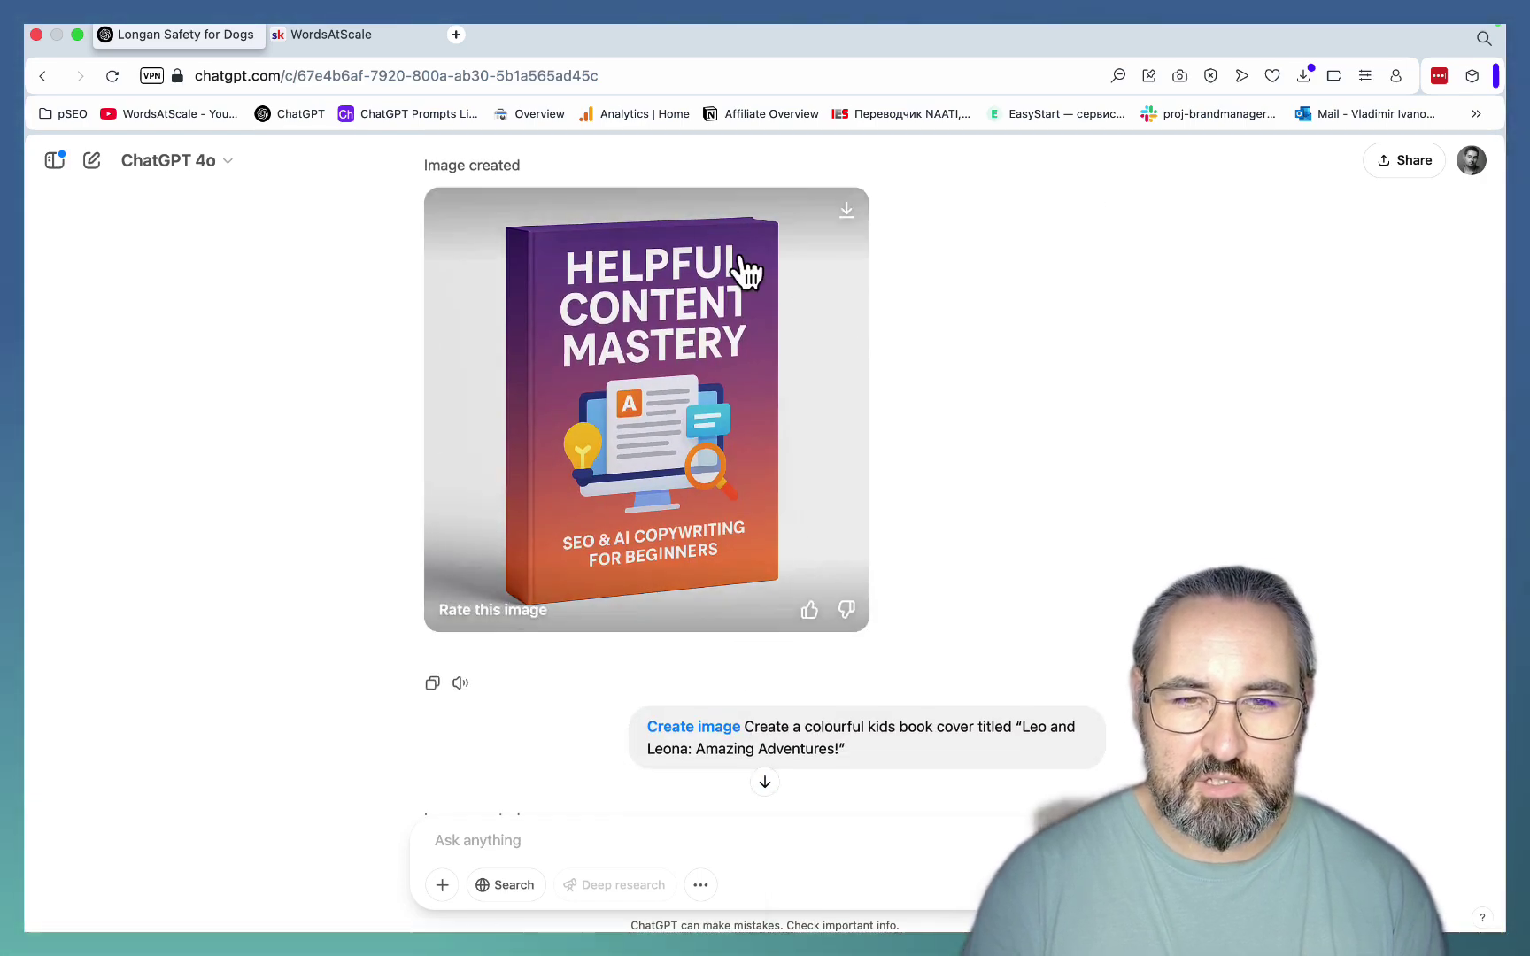
scroll(830, 513, down, 10)
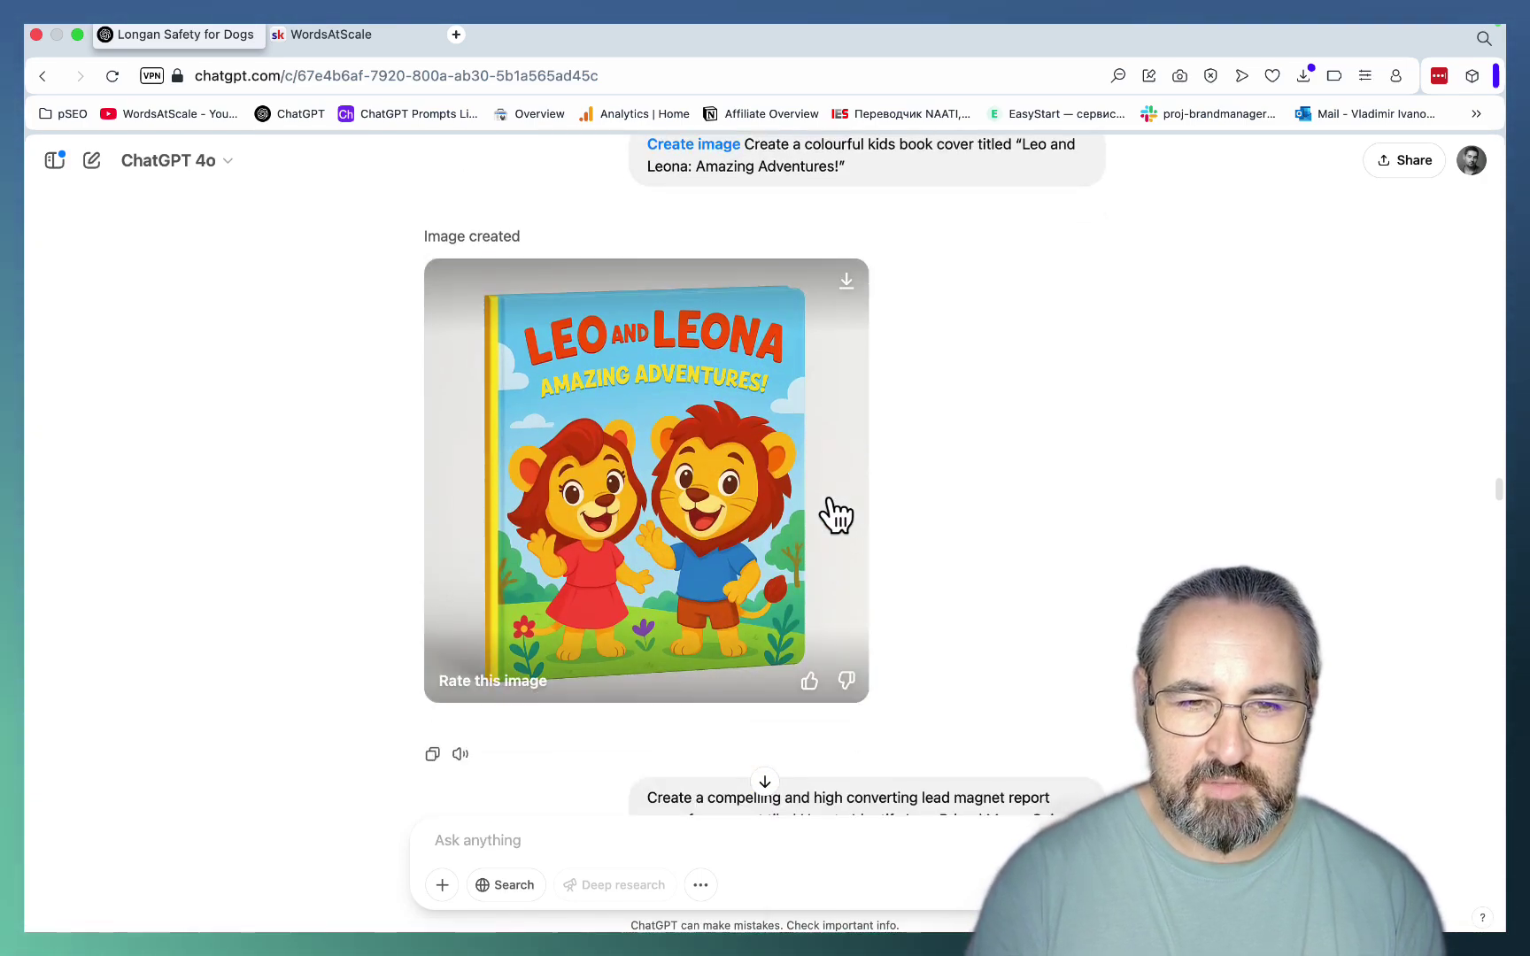
scroll(1028, 479, down, 10)
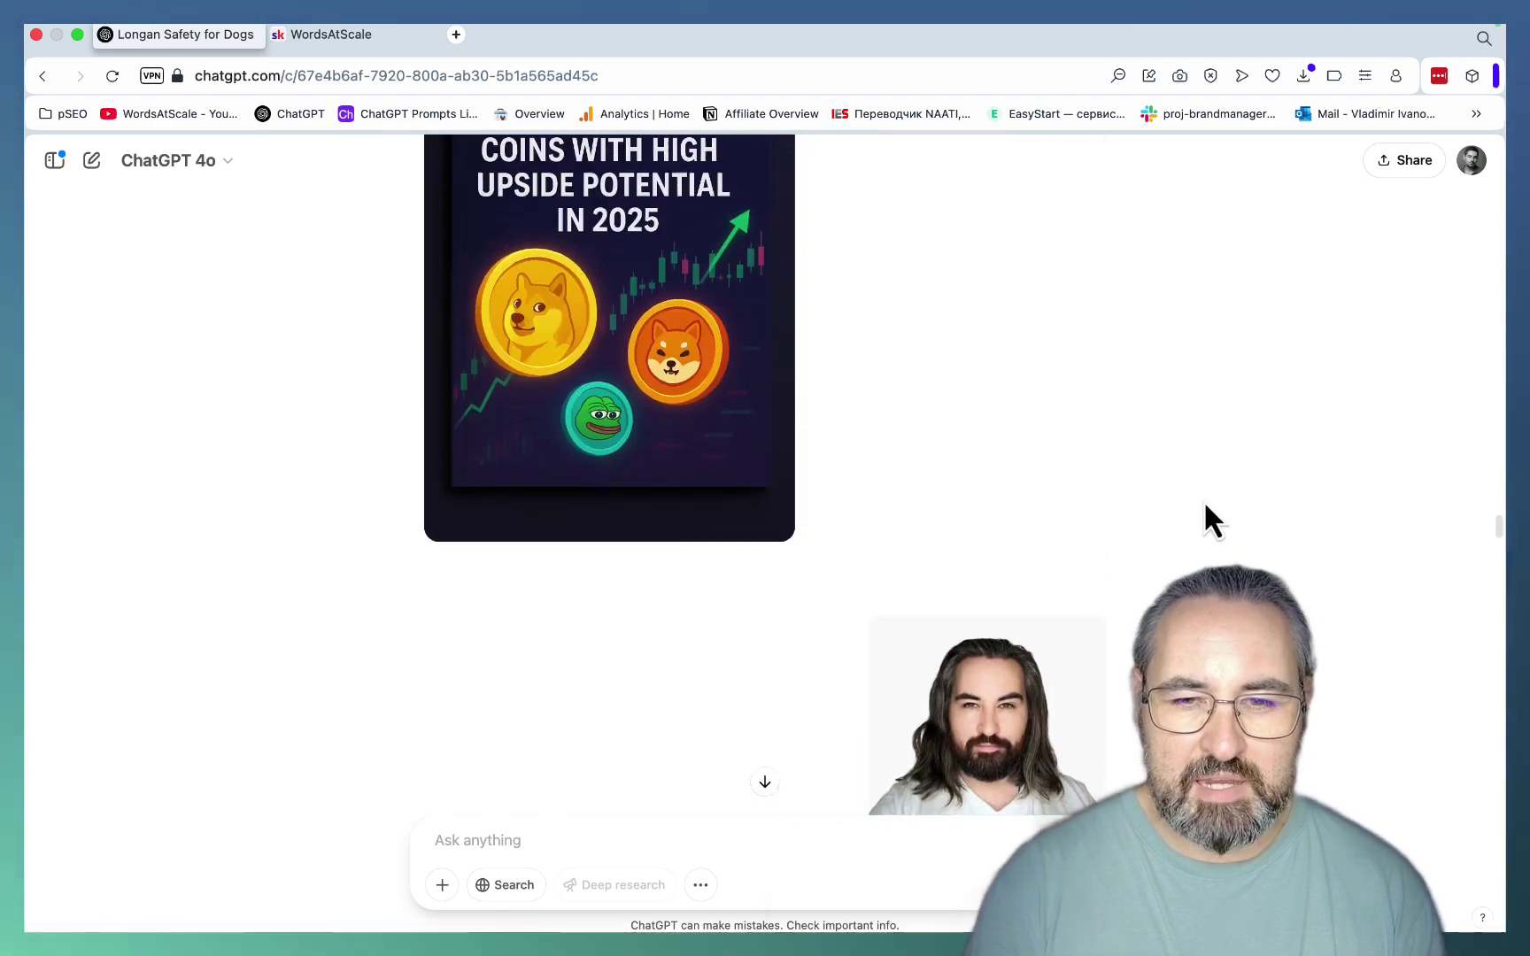
scroll(1205, 505, down, 10)
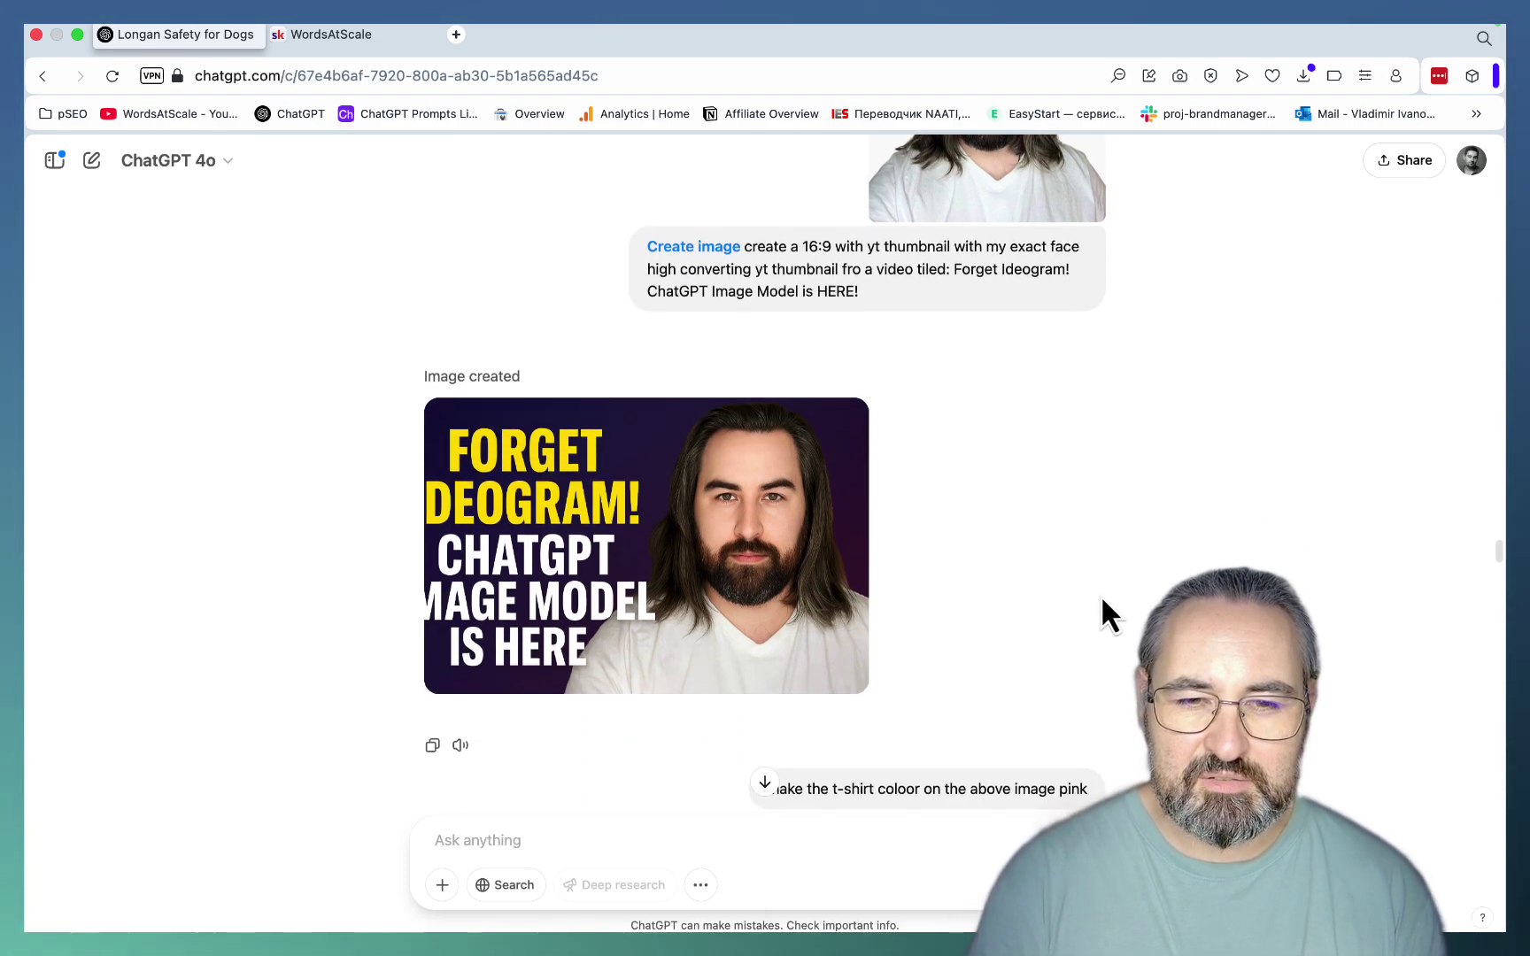
scroll(1107, 613, down, 5)
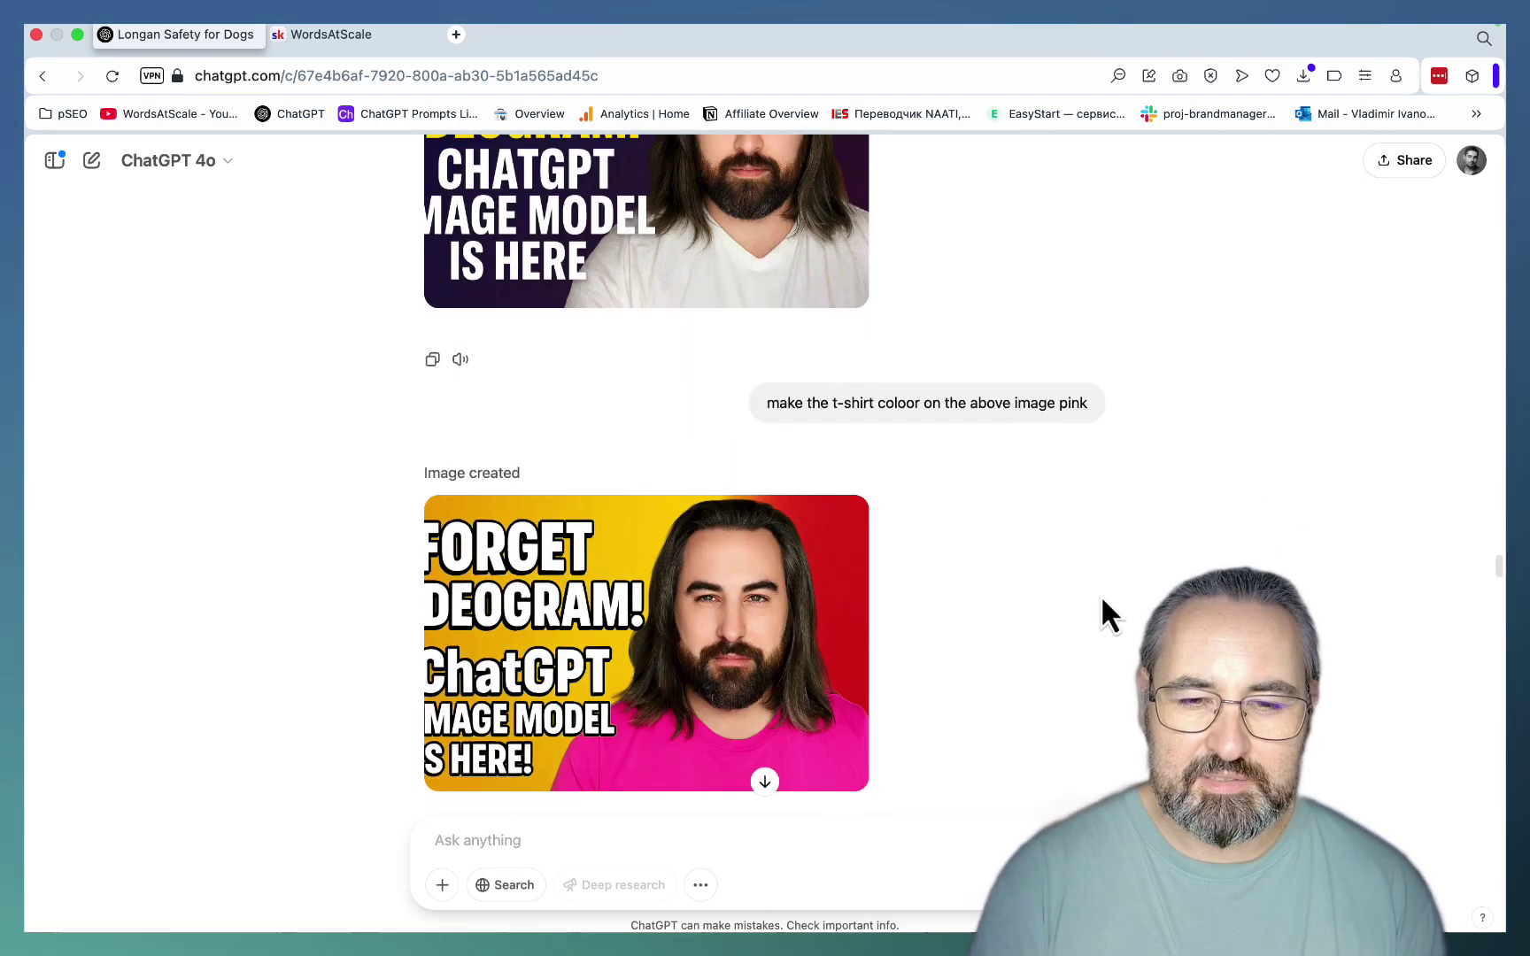
scroll(1102, 601, down, 3)
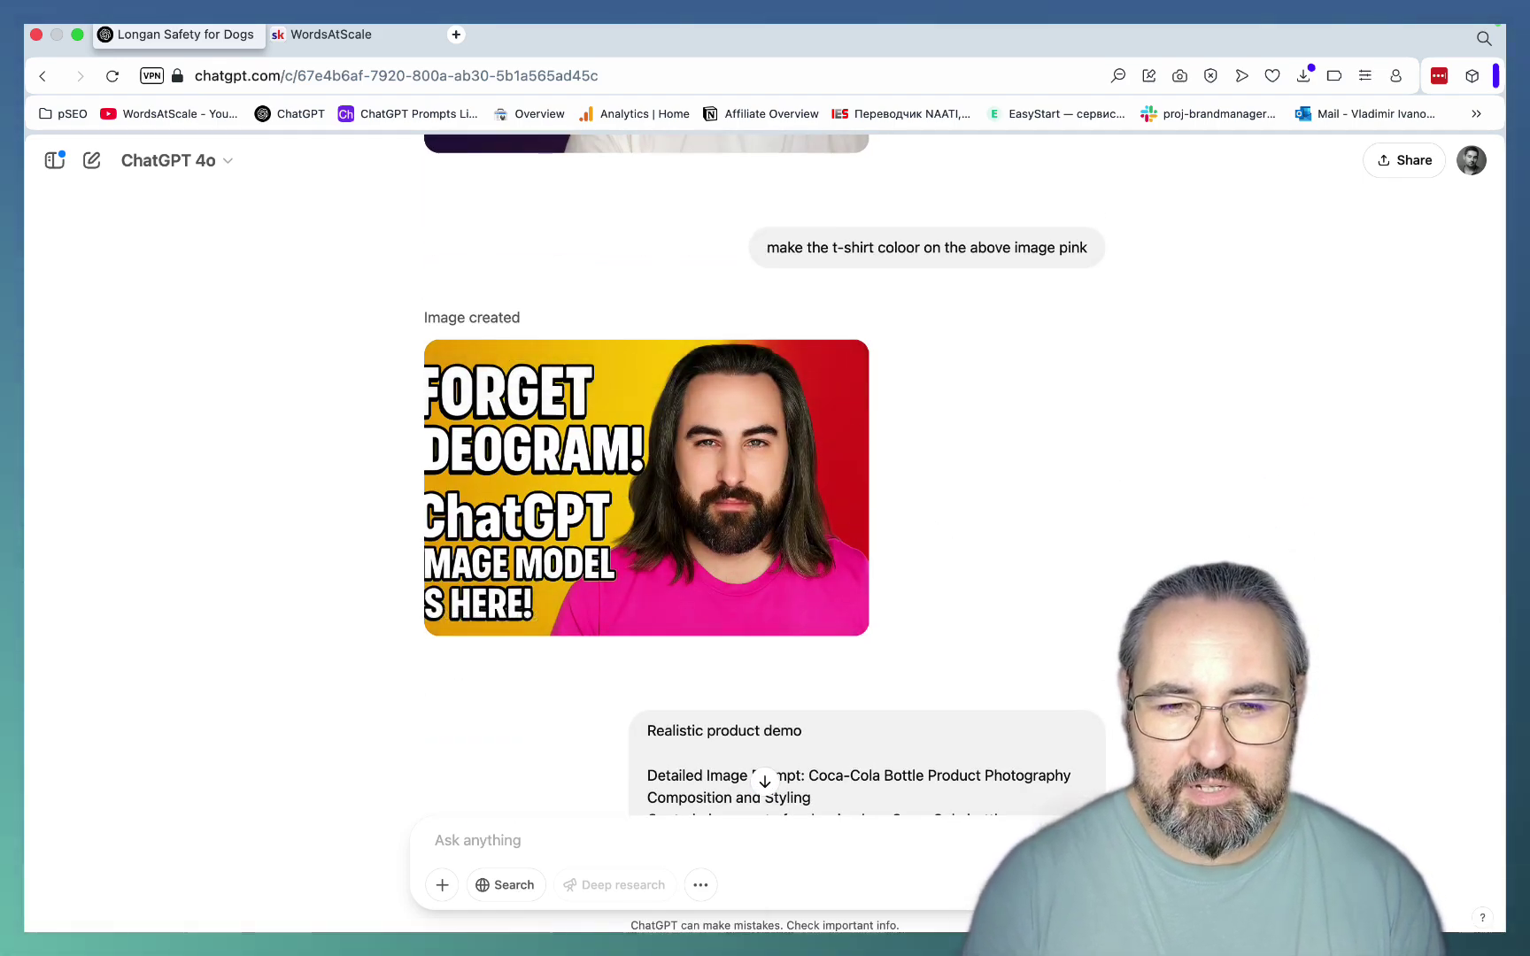
scroll(783, 396, down, 15)
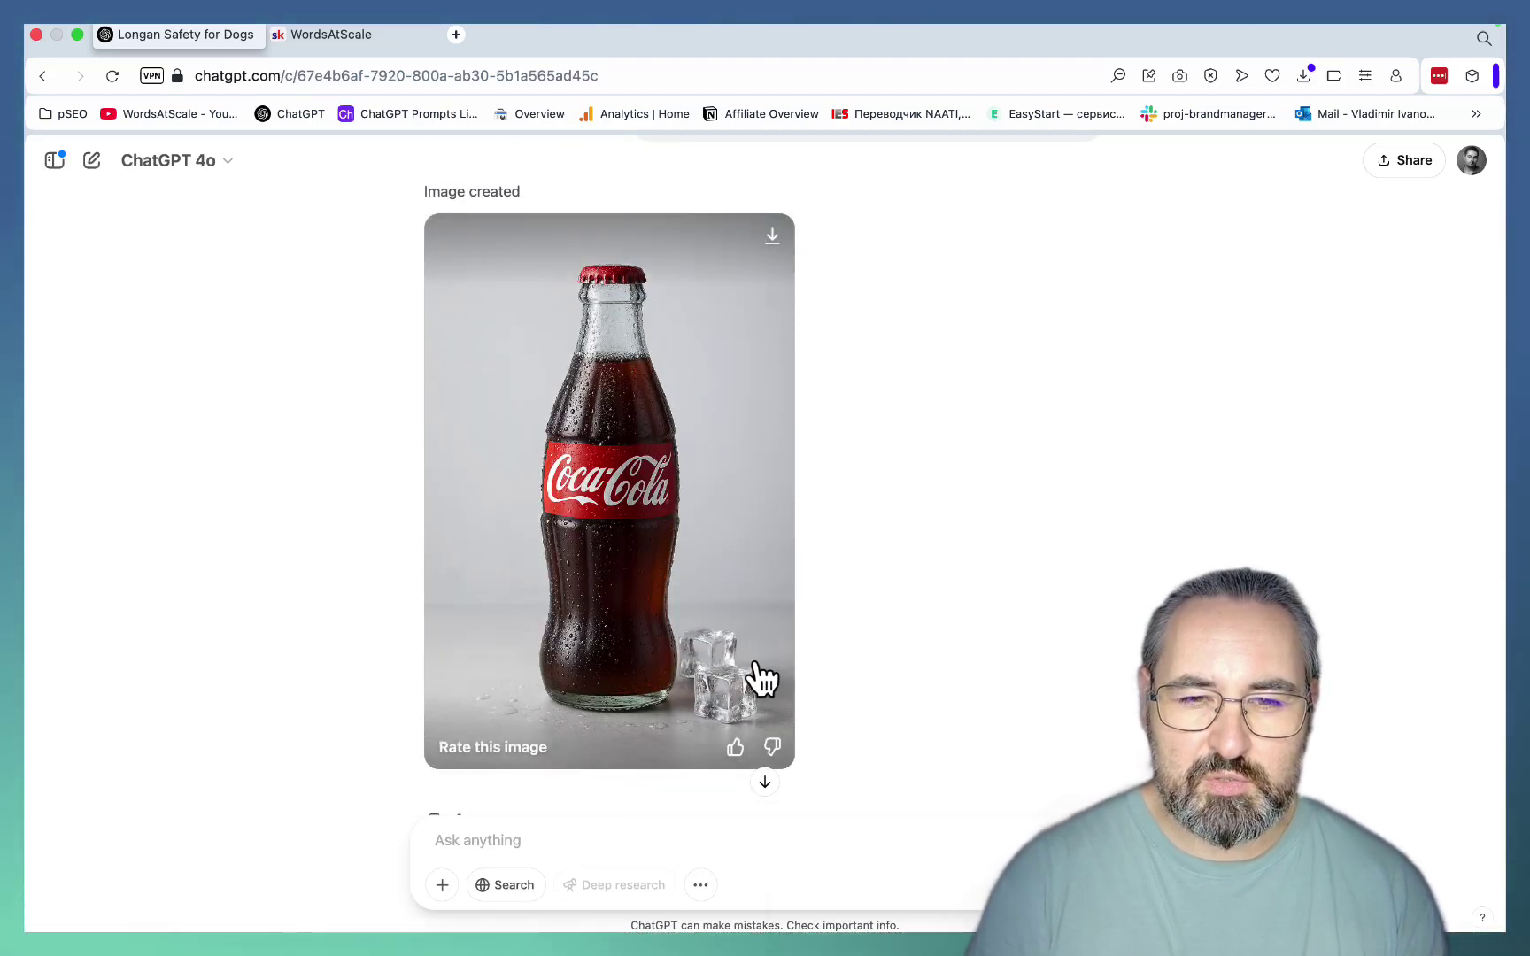
scroll(1006, 670, down, 10)
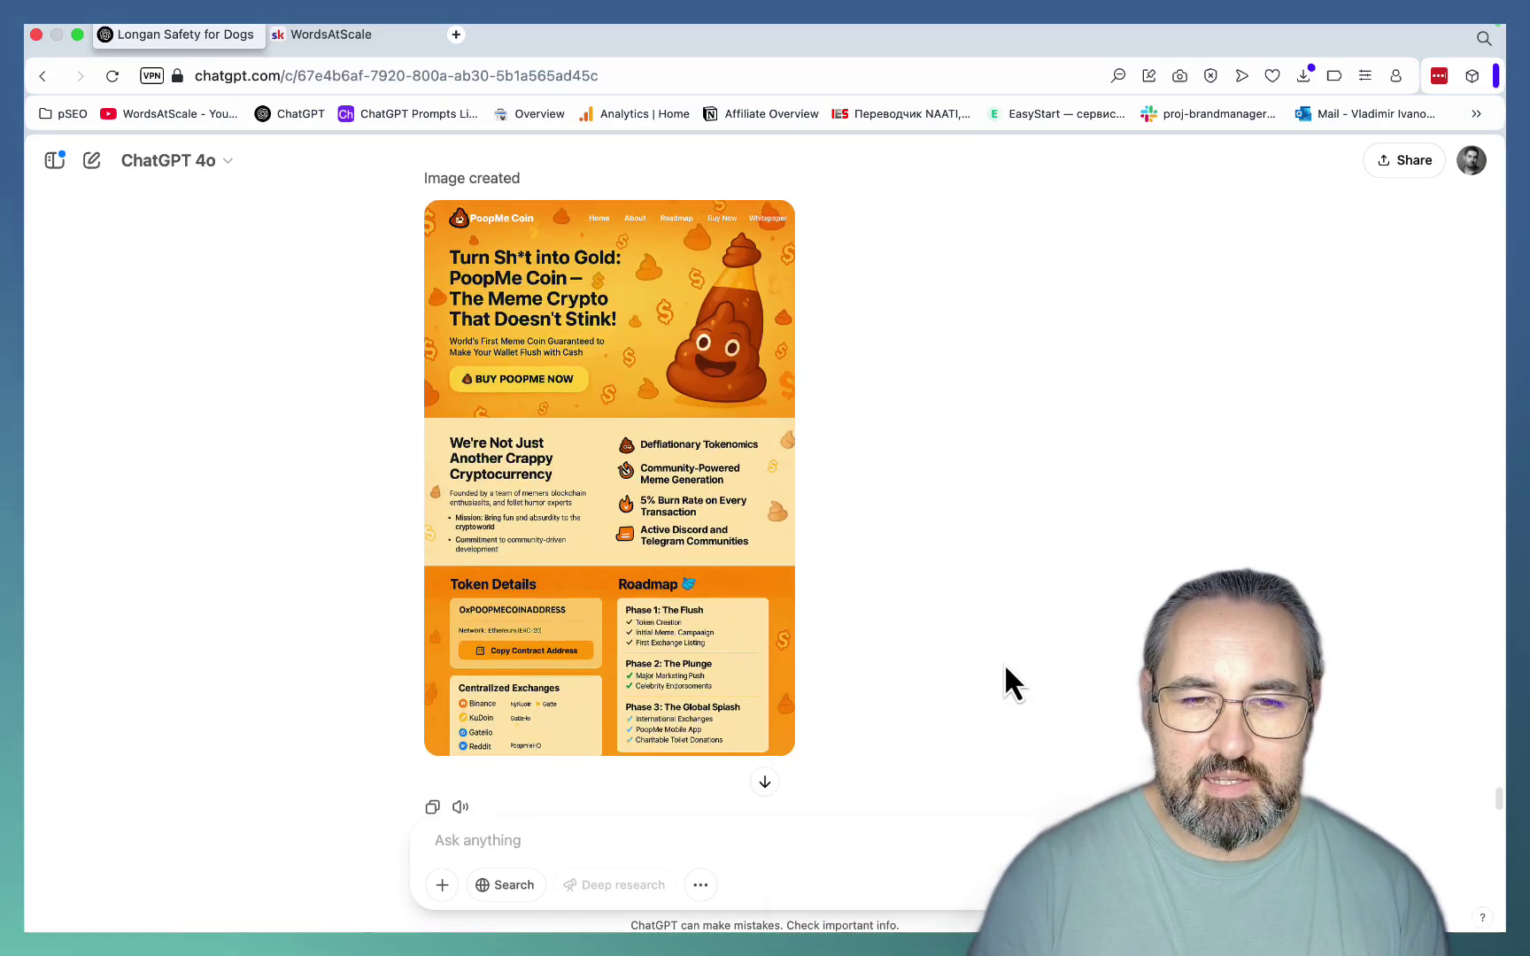
click(728, 499)
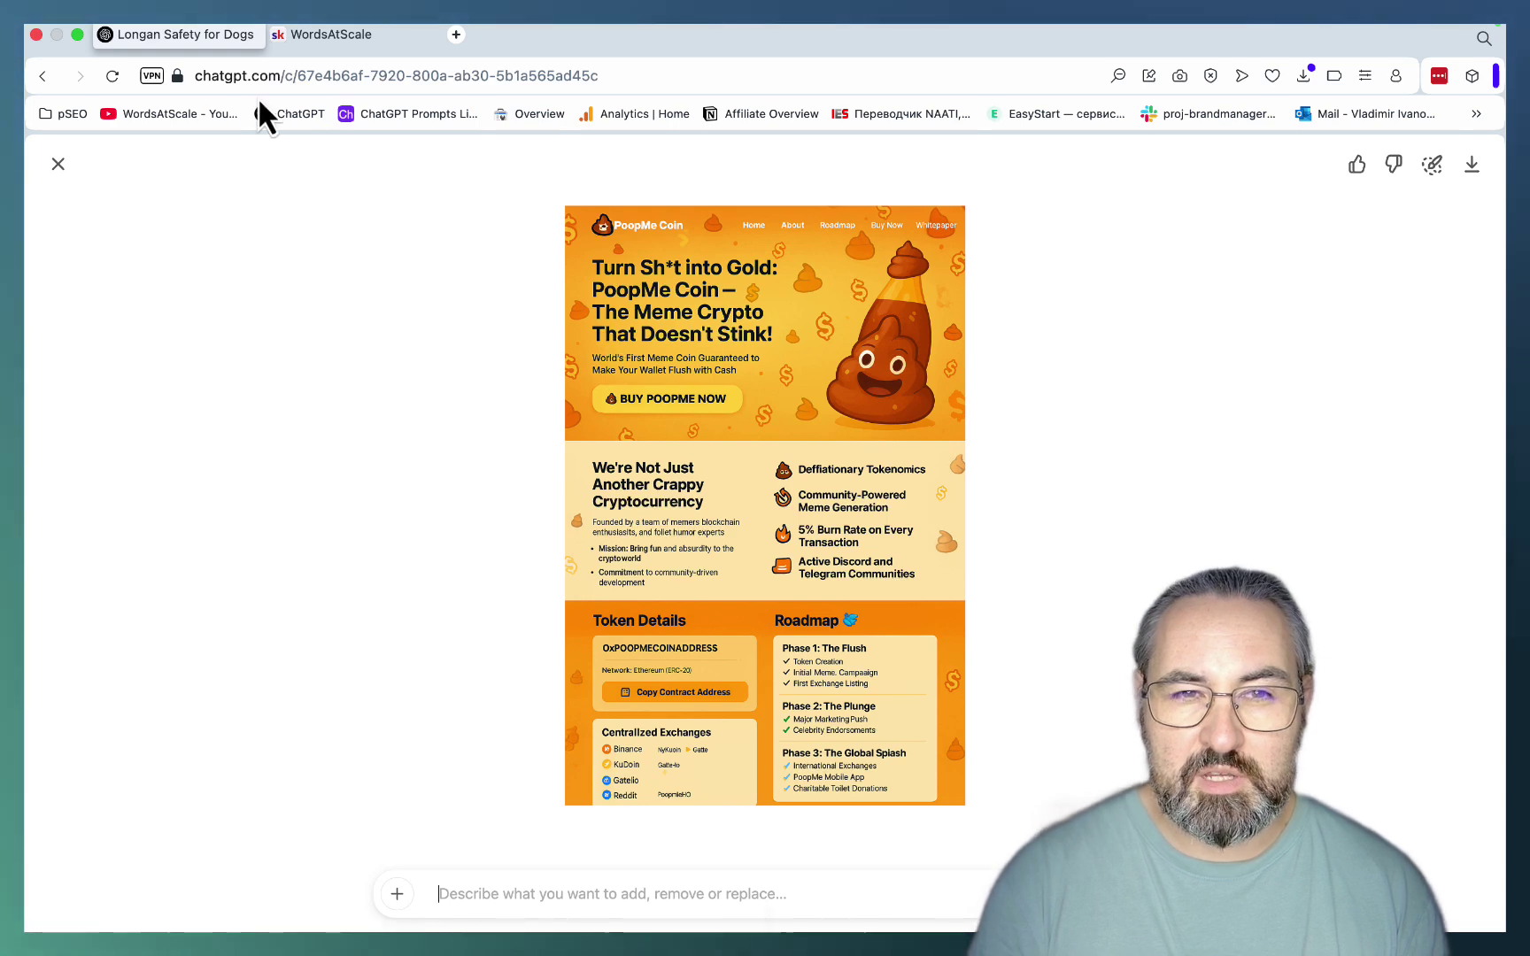
Step: On the WordsAtScale Skool page, step the gallery through Courses and Automations to Custom Tools
click(336, 37)
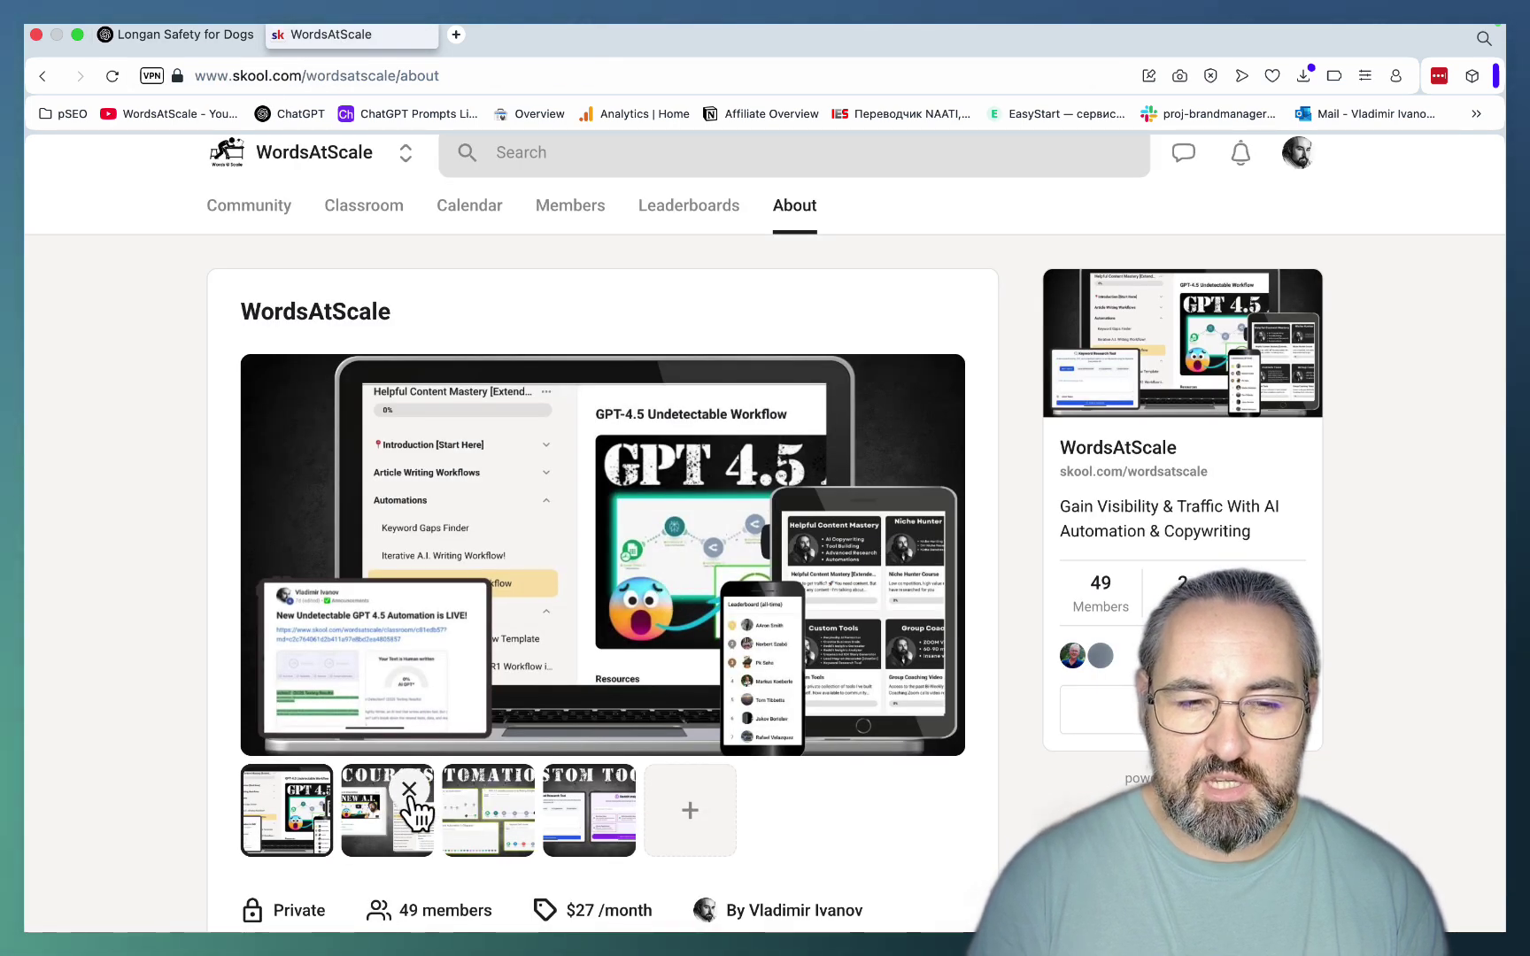
click(417, 810)
click(505, 820)
click(602, 846)
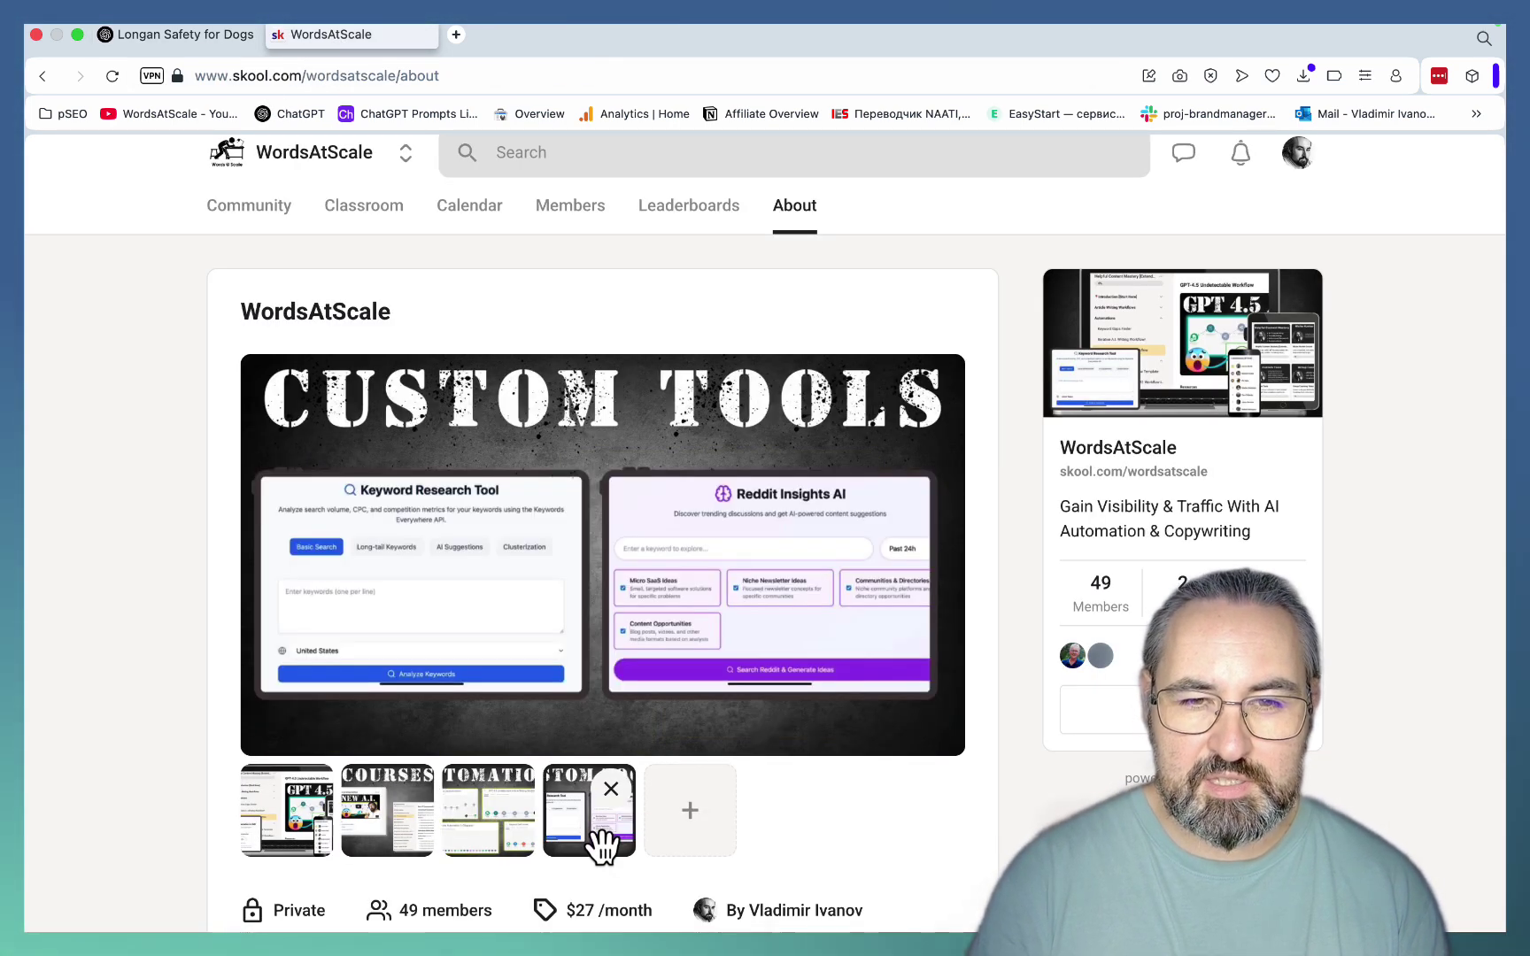